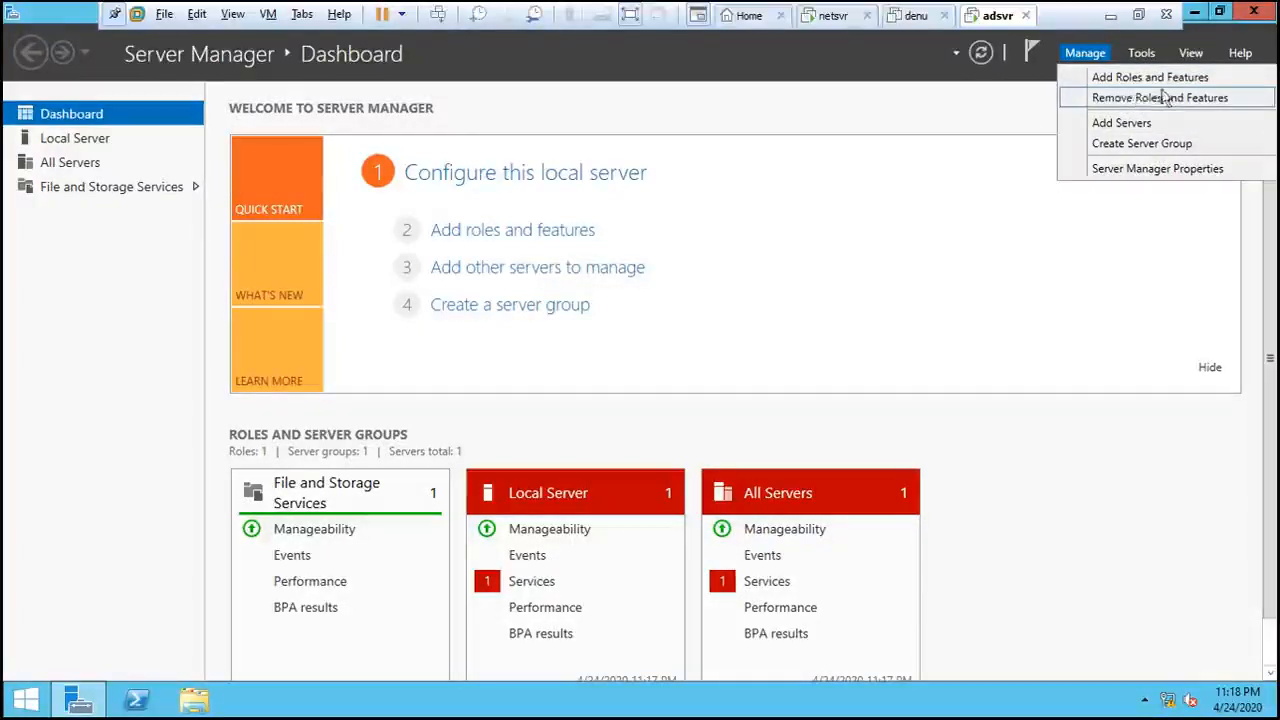
- Launch Add Roles and Features from the Manage menu and get past the Before You Begin page
left_click(1140, 80)
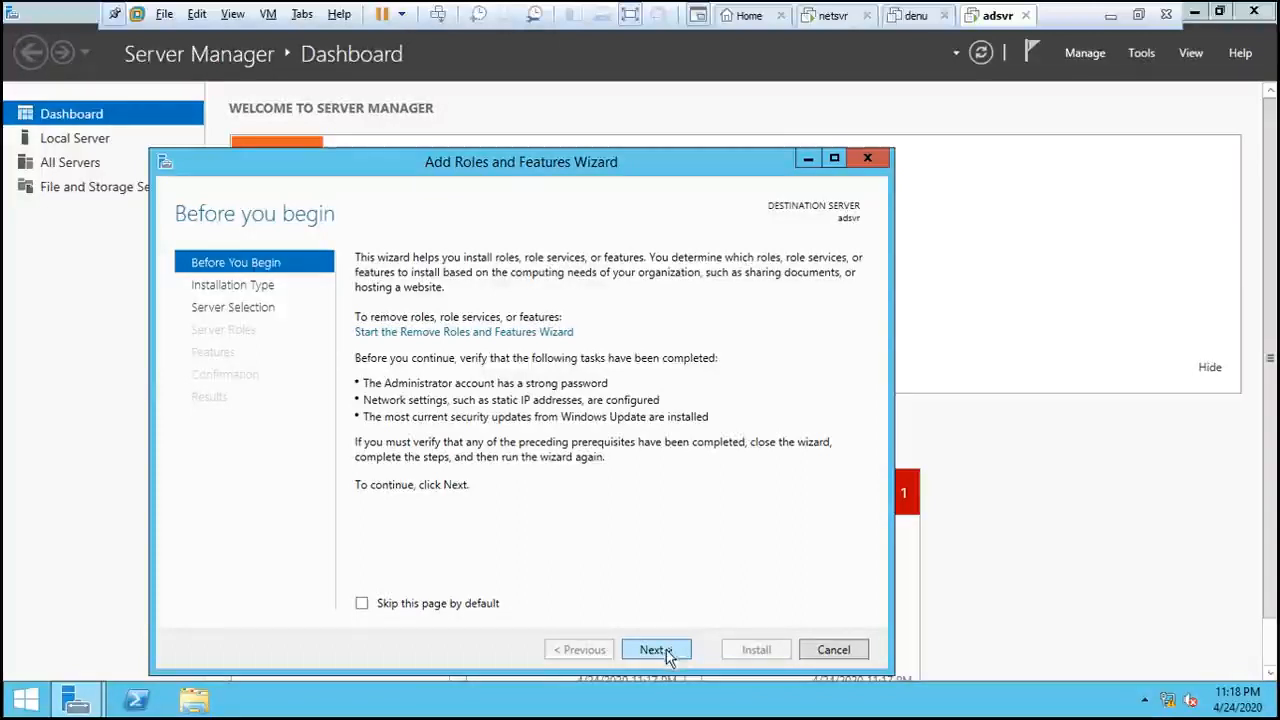
left_click(668, 655)
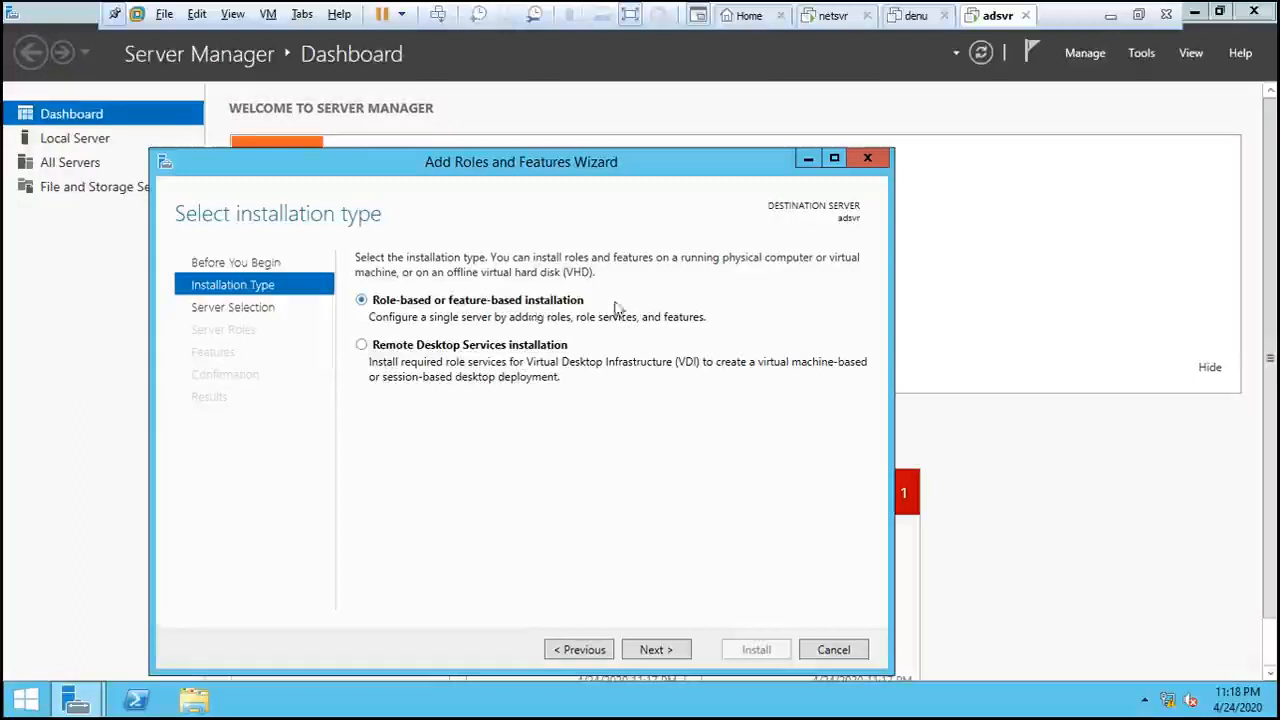
- Keep role-based installation and adsvr (192.168.1.10) as destination, reaching Select server roles
left_click(667, 652)
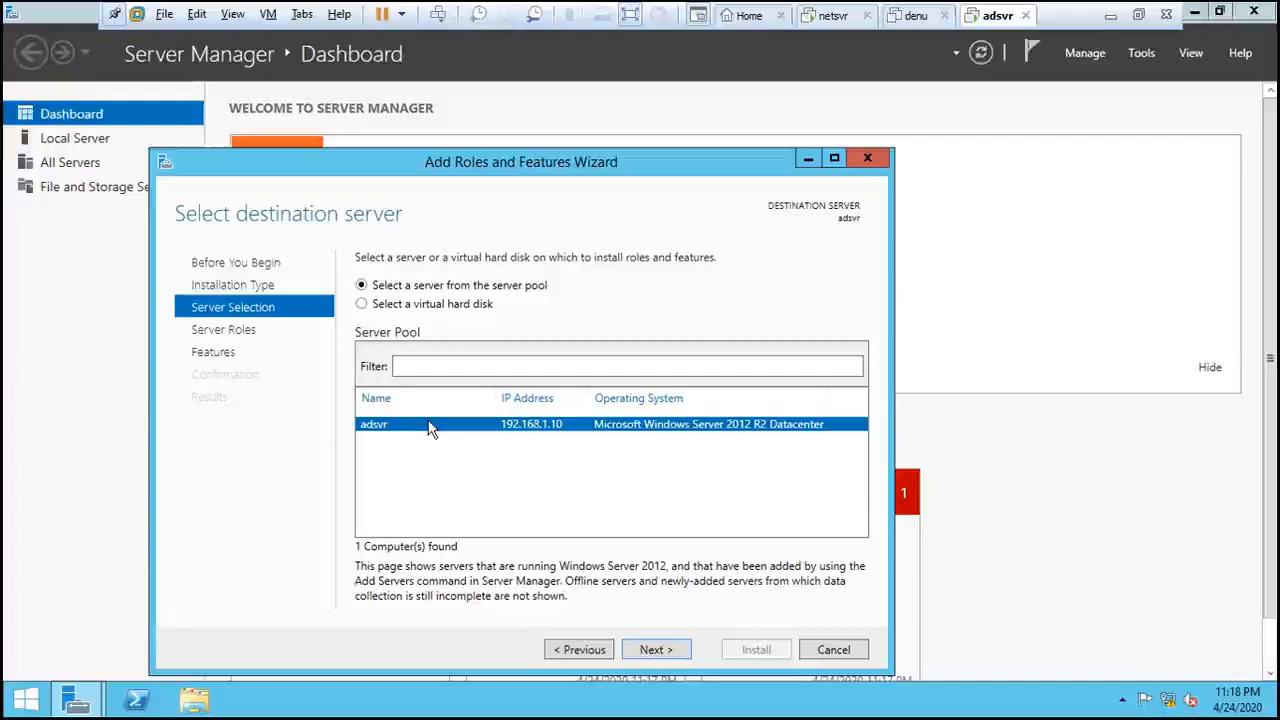
left_click(657, 650)
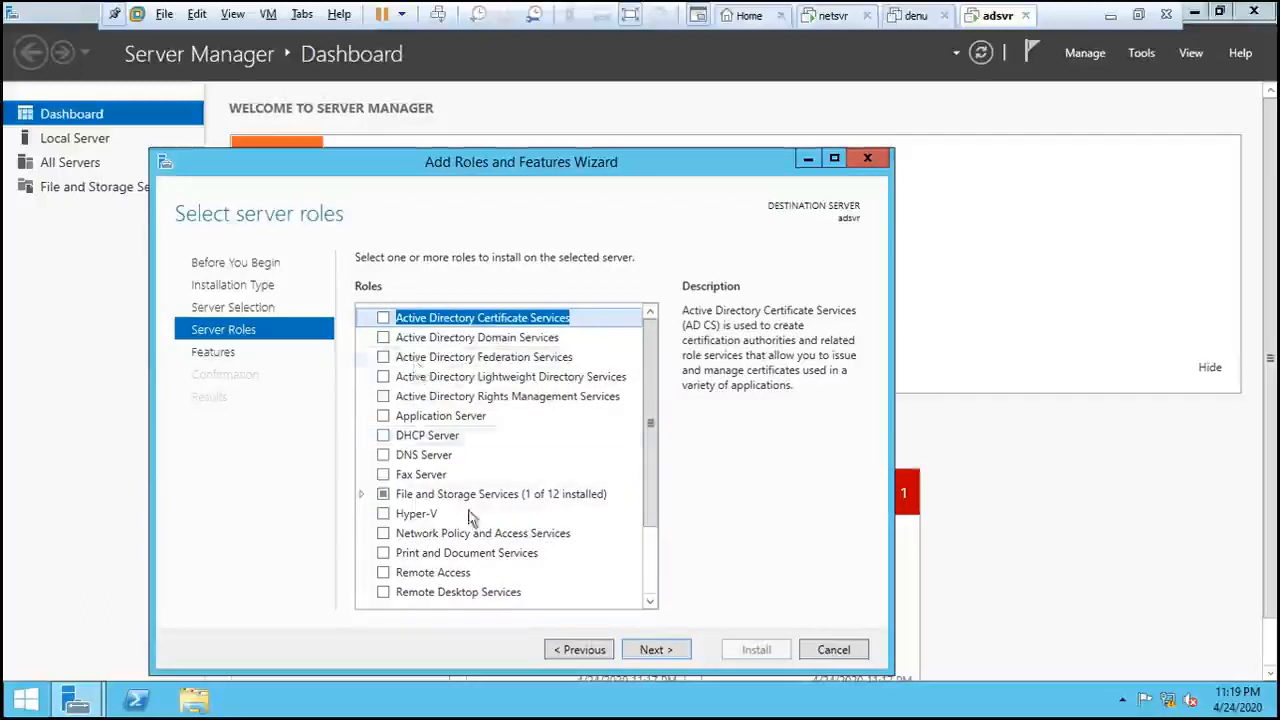
left_click_drag(653, 383, 655, 334)
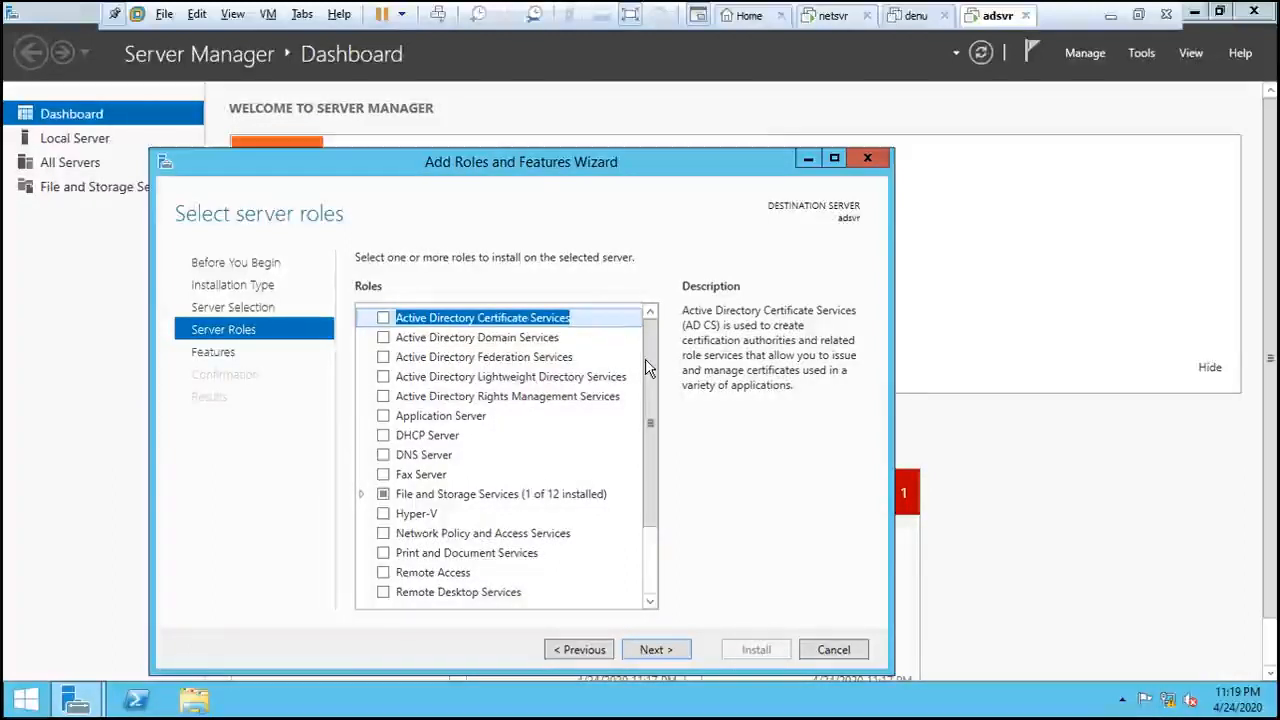
left_click_drag(649, 360, 649, 423)
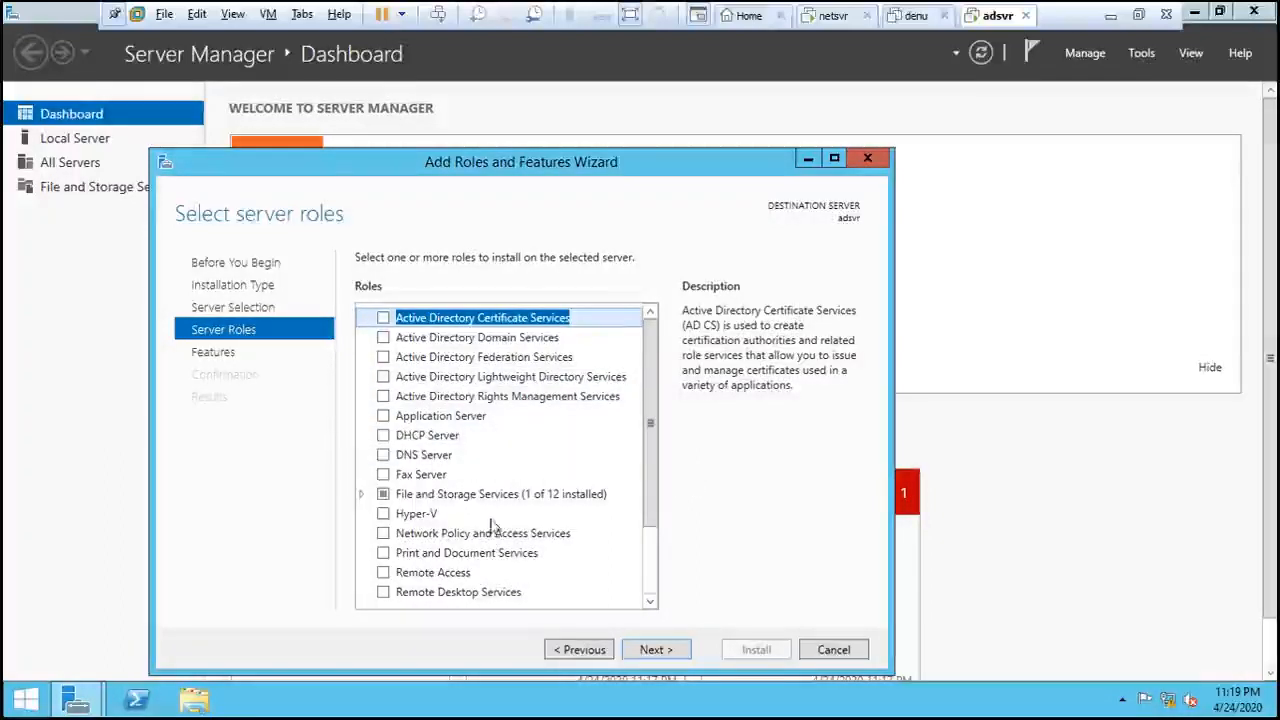
scroll(558, 552, "down", 1)
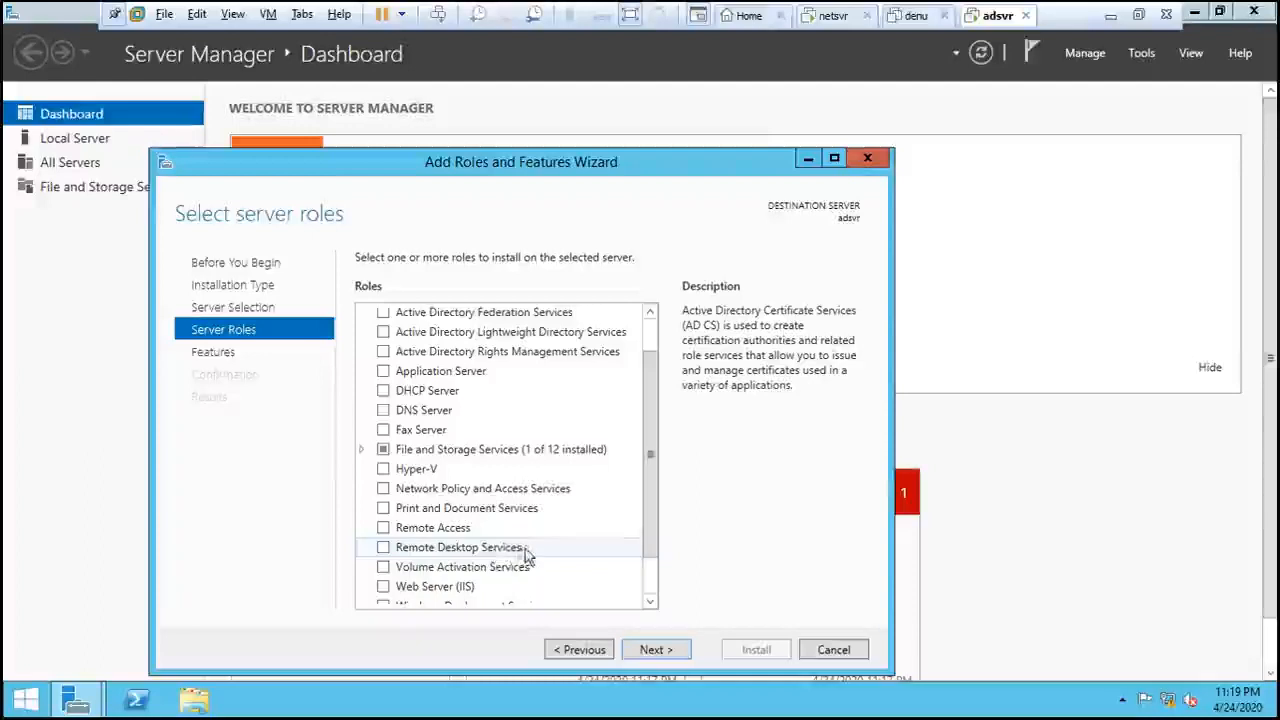
scroll(566, 551, "down", 1)
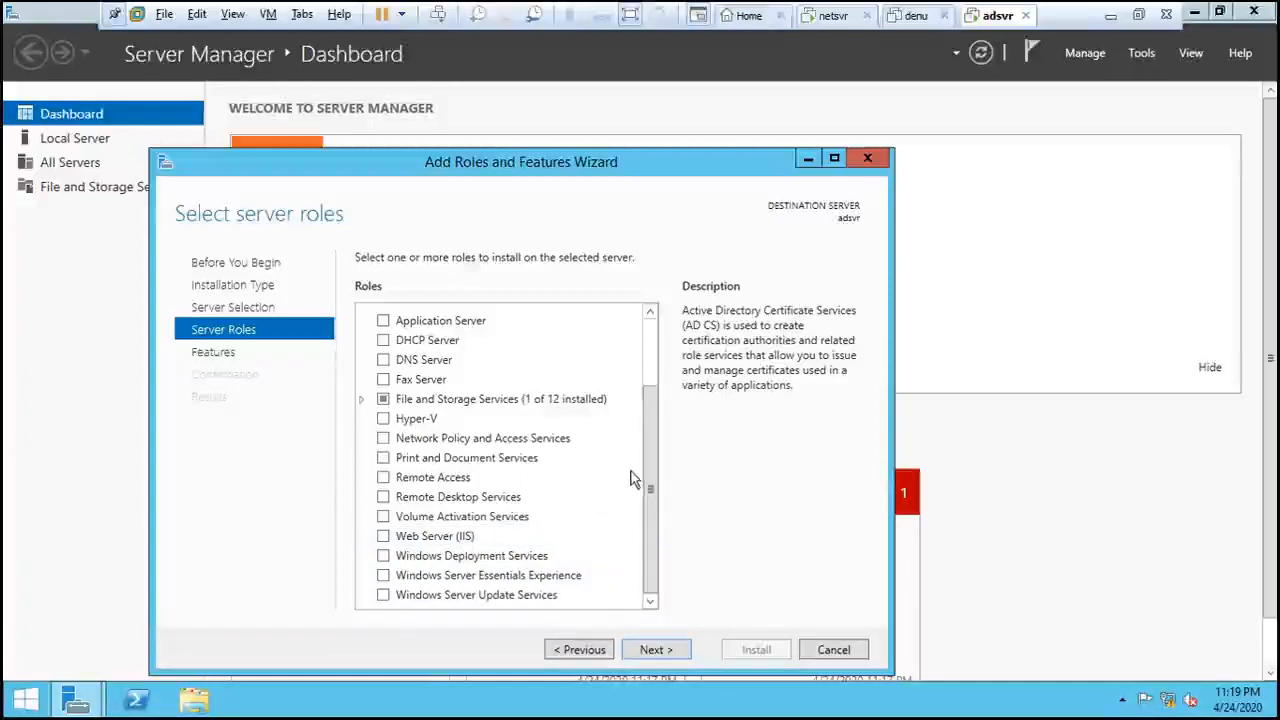
left_click_drag(650, 487, 668, 388)
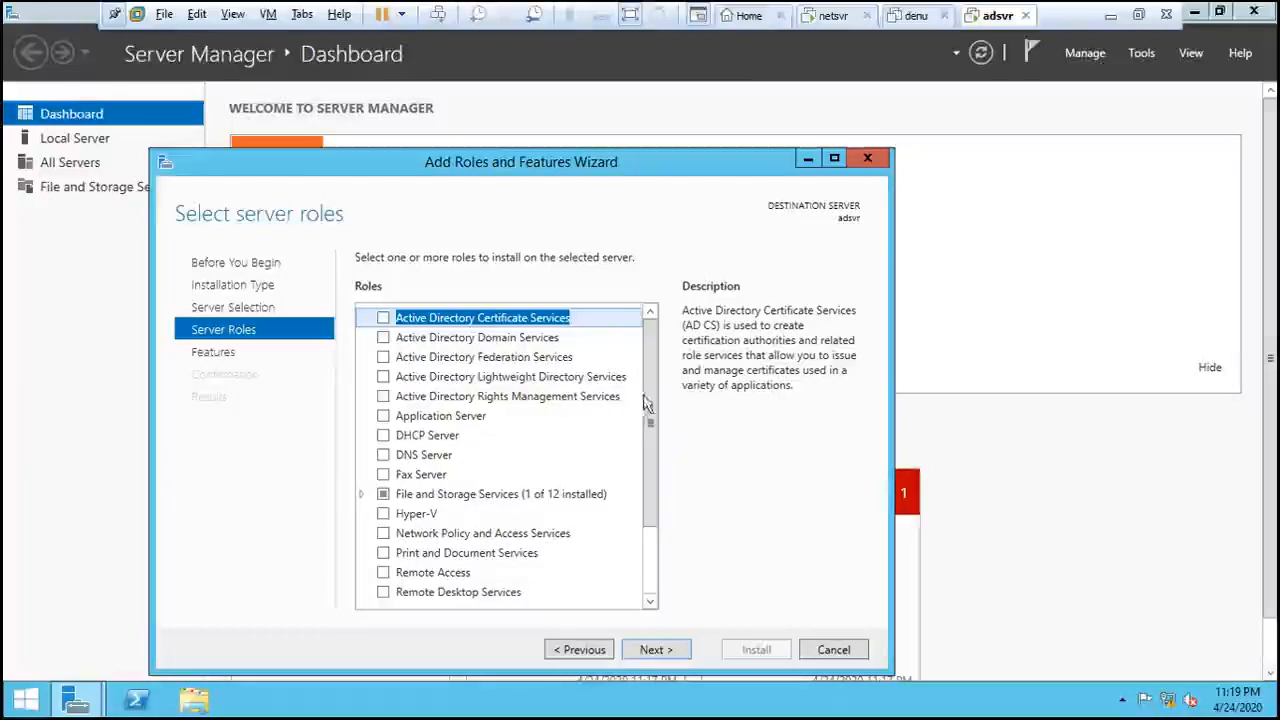
left_click_drag(651, 408, 665, 352)
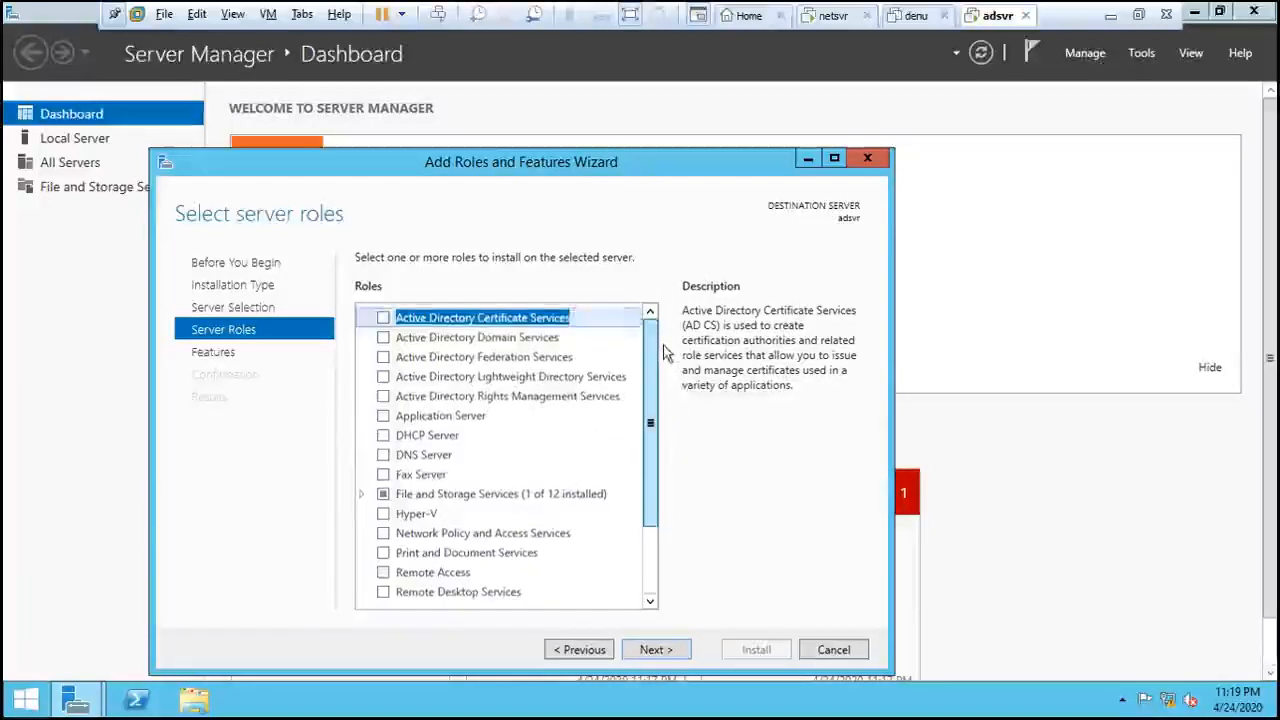
- Check Active Directory Domain Services and DNS Server, accepting their required tools, and continue to Features
left_click(383, 339)
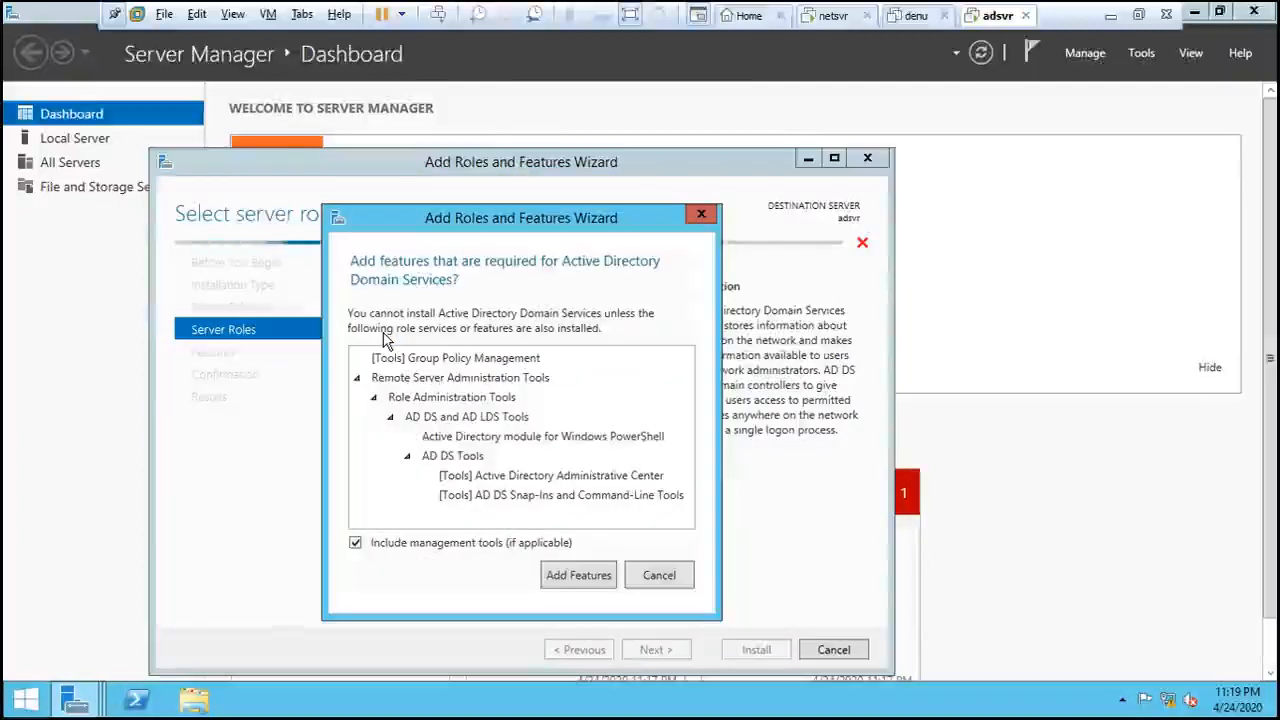
left_click(580, 580)
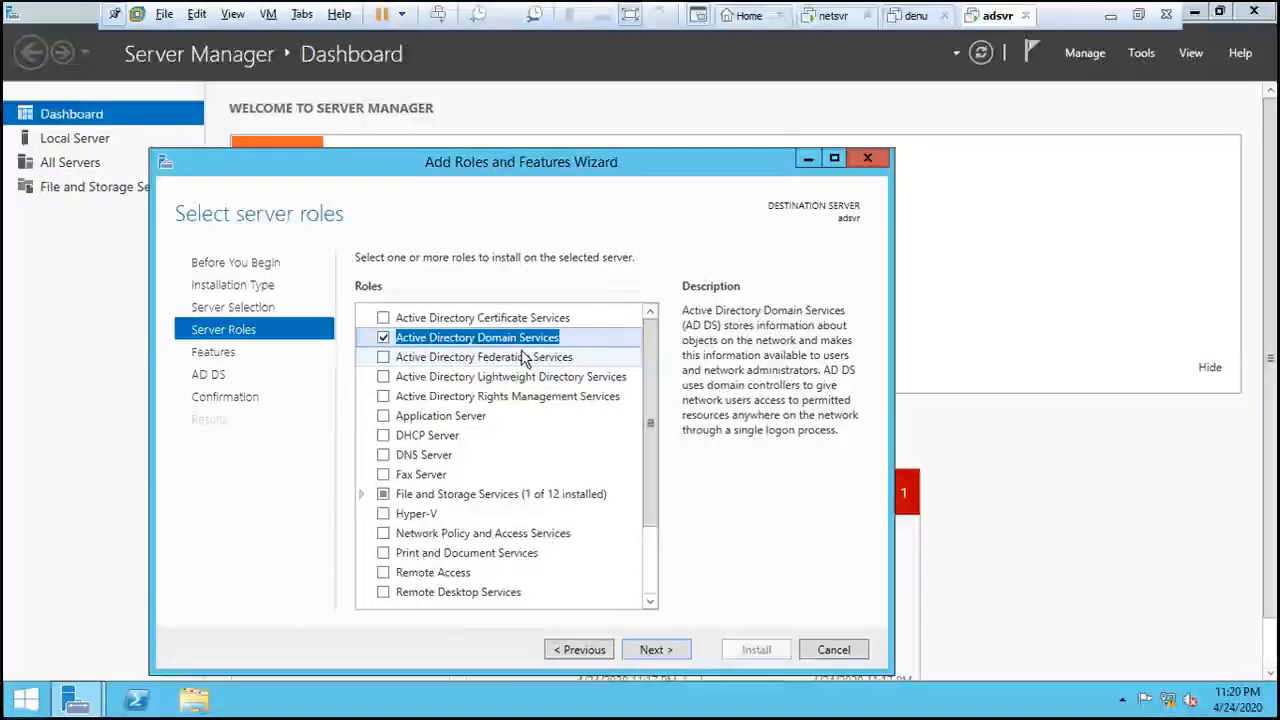
scroll(649, 400, "down", 2)
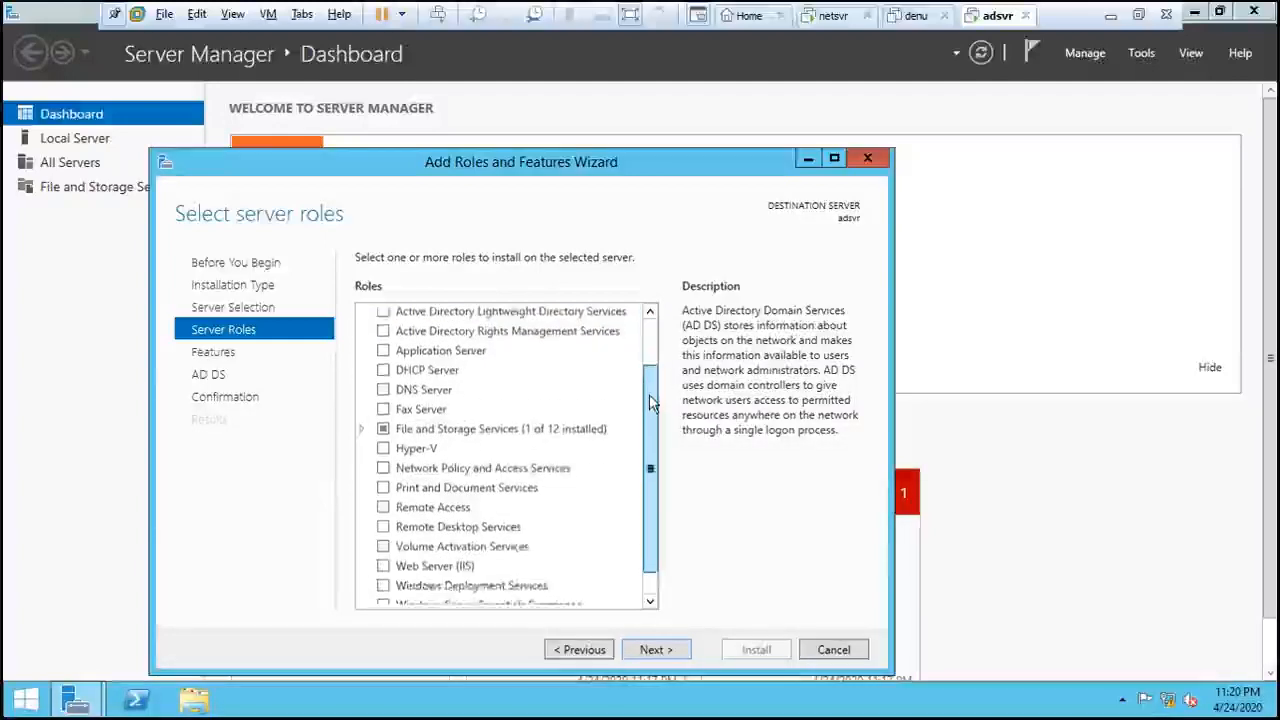
scroll(649, 394, "up", 2)
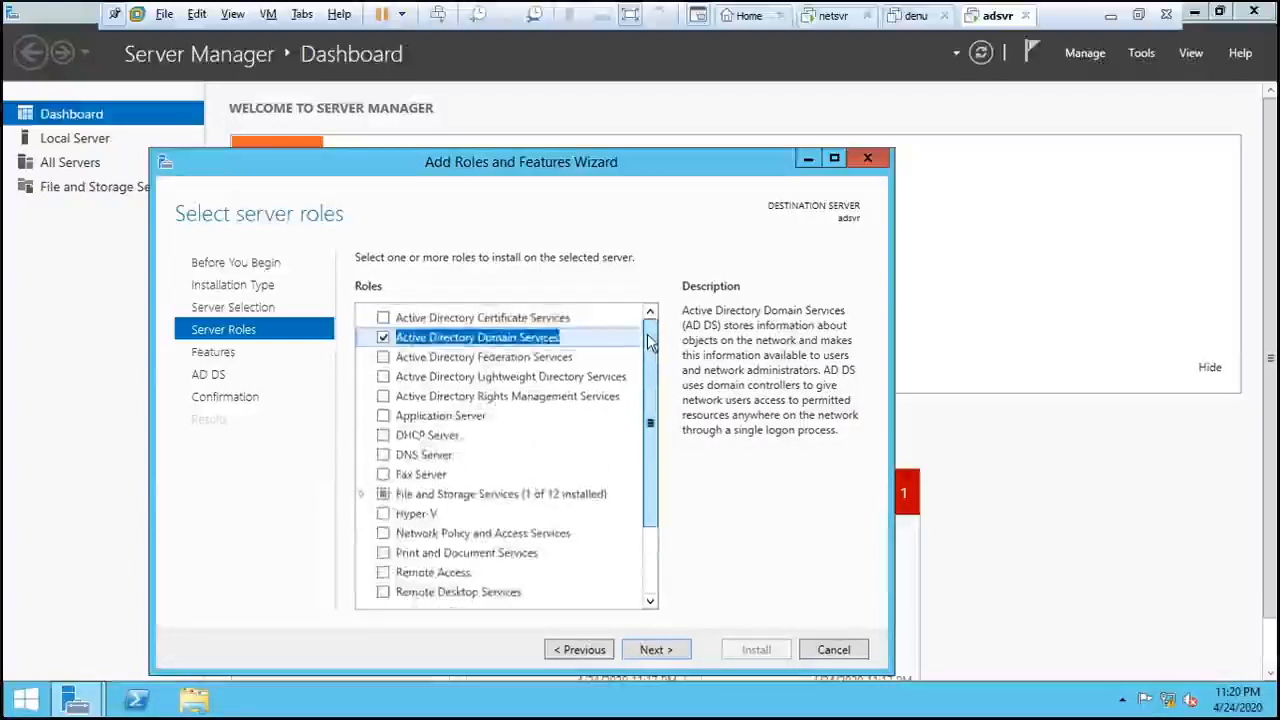
left_click(384, 457)
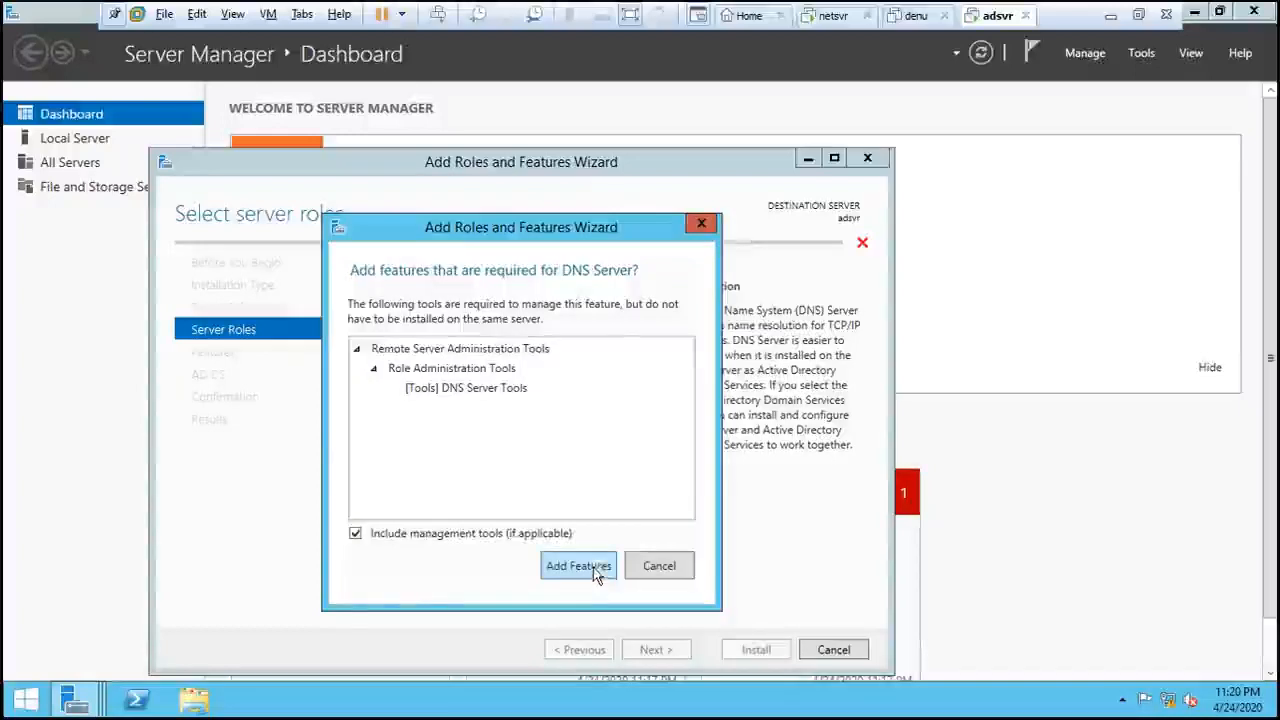
left_click(578, 566)
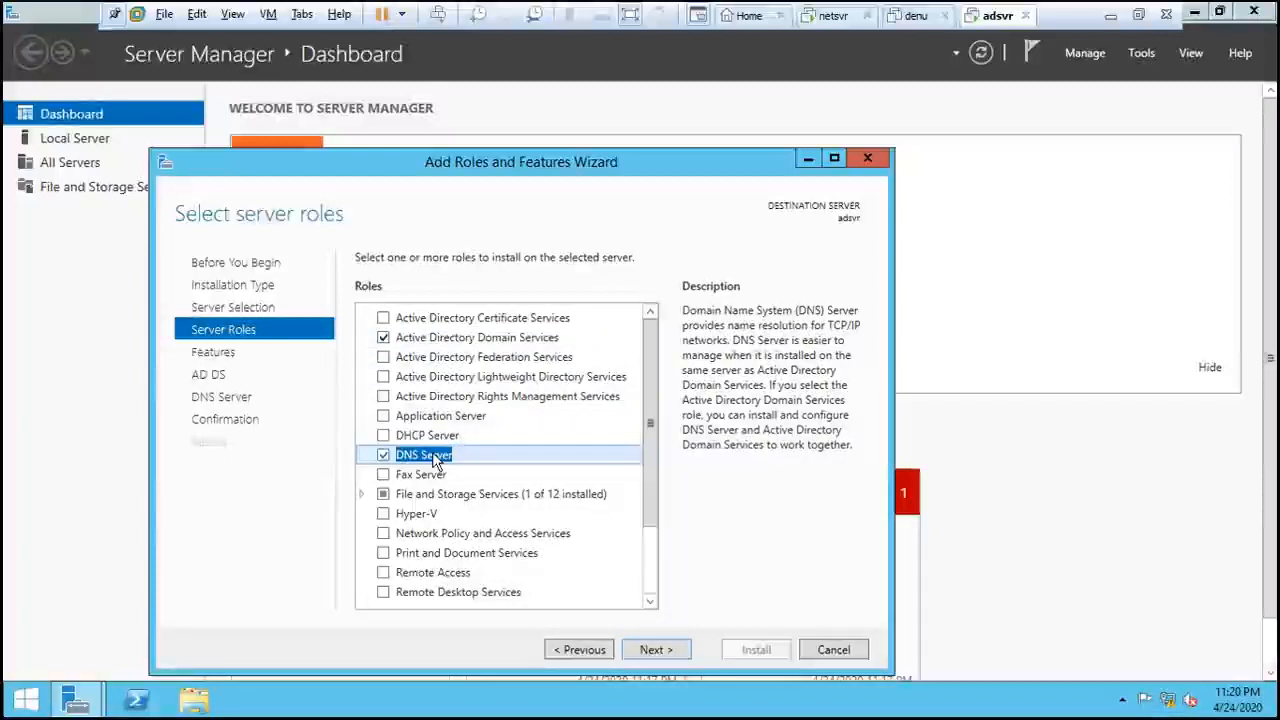
left_click(682, 651)
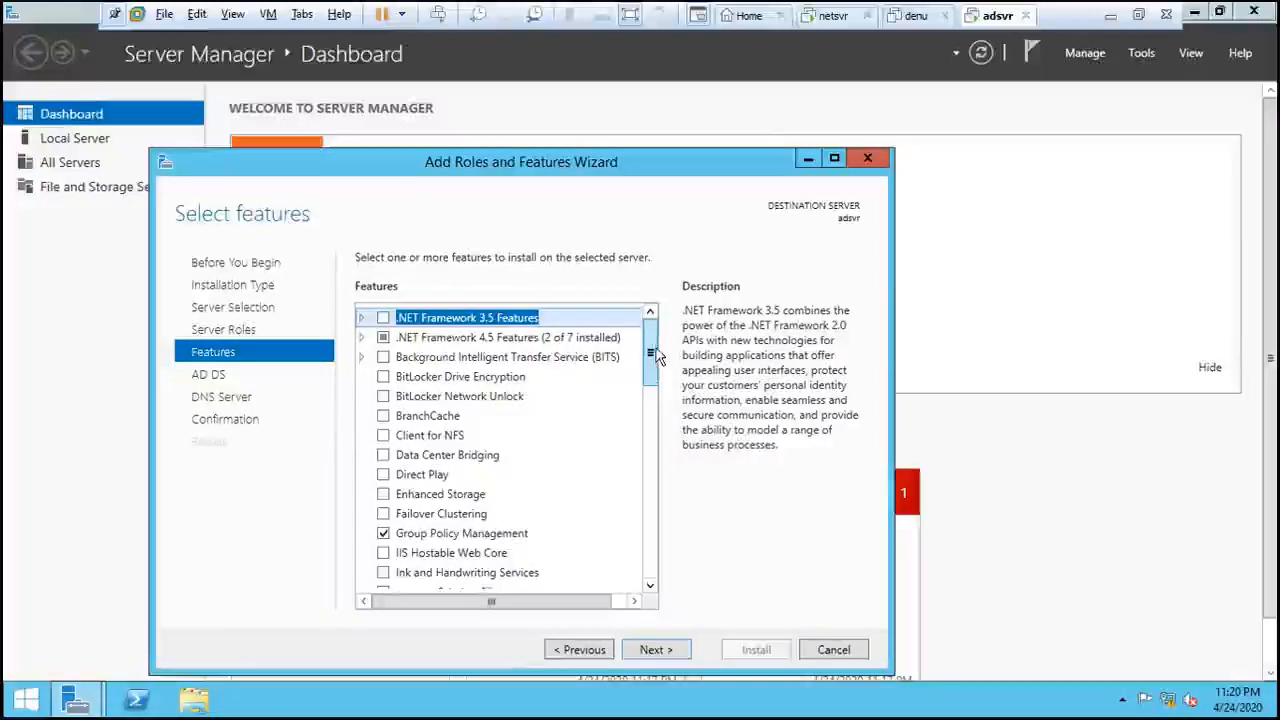
- Keep default features, pass the AD DS and DNS Server pages, and install on adsvr
mouse_move(655, 355)
left_mouse_down()
mouse_move(652, 515)
mouse_move(640, 340)
left_mouse_up()
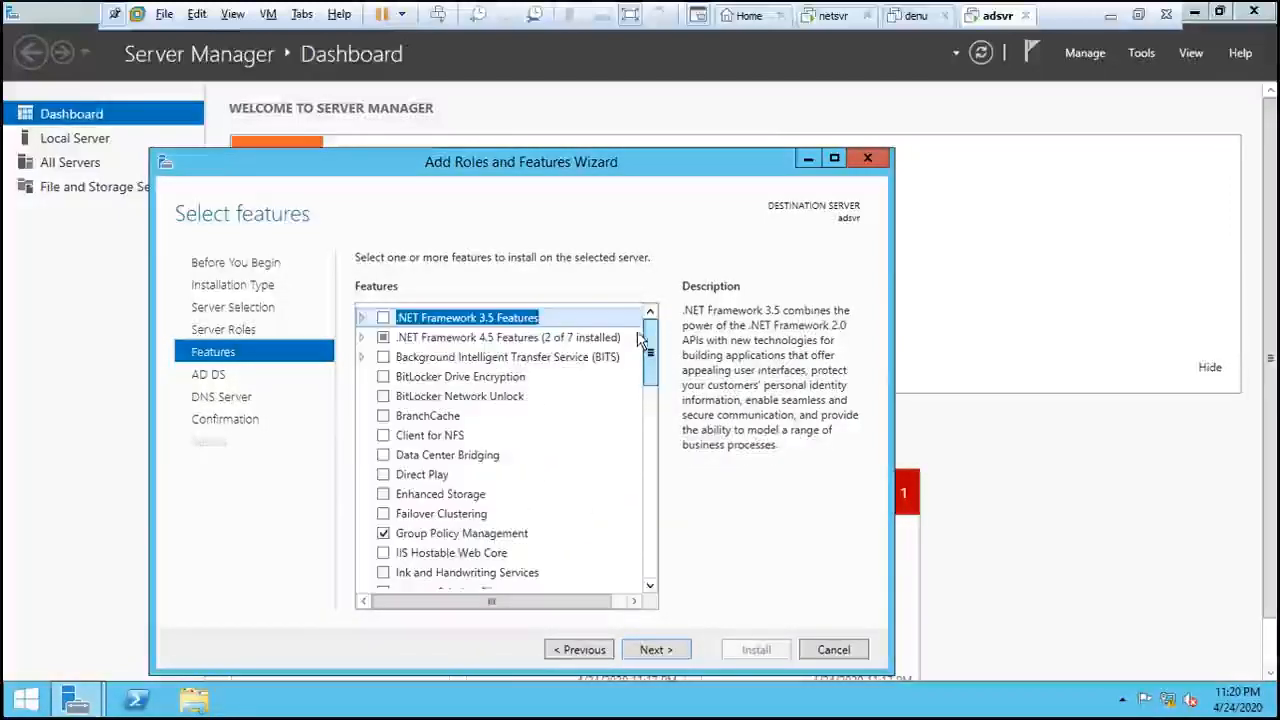
left_click(674, 651)
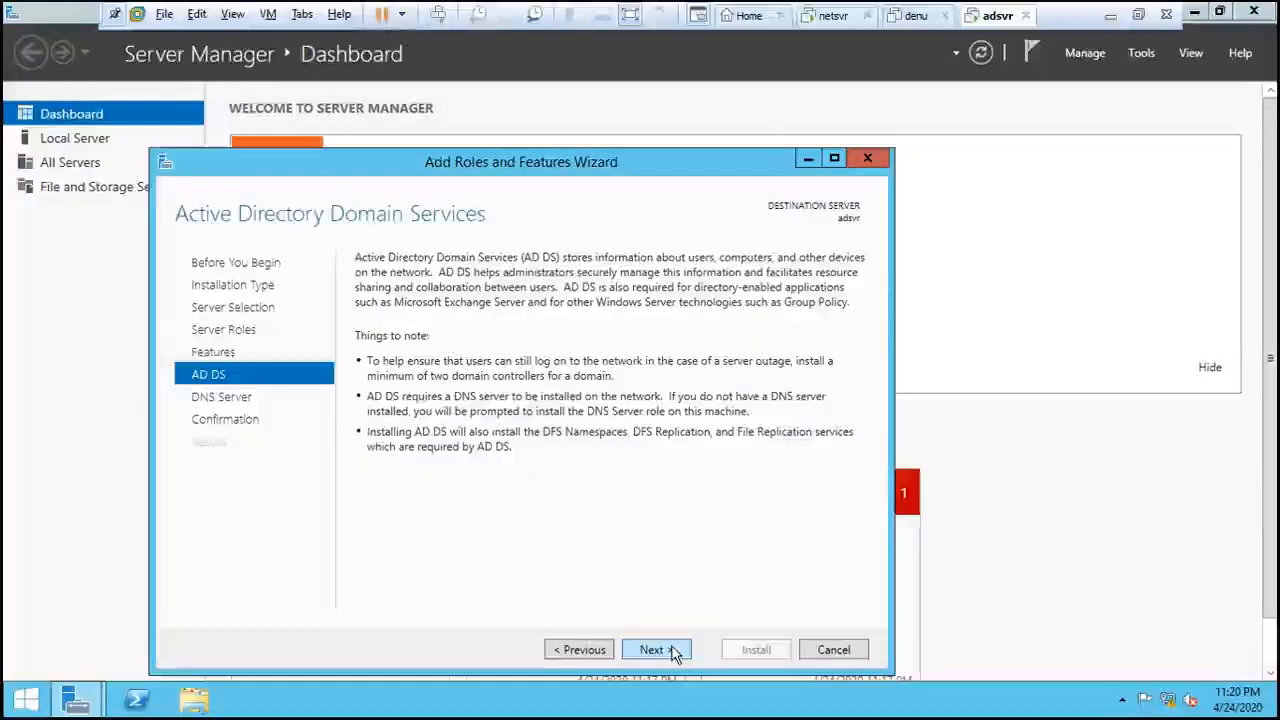
left_click(674, 651)
left_click(674, 651)
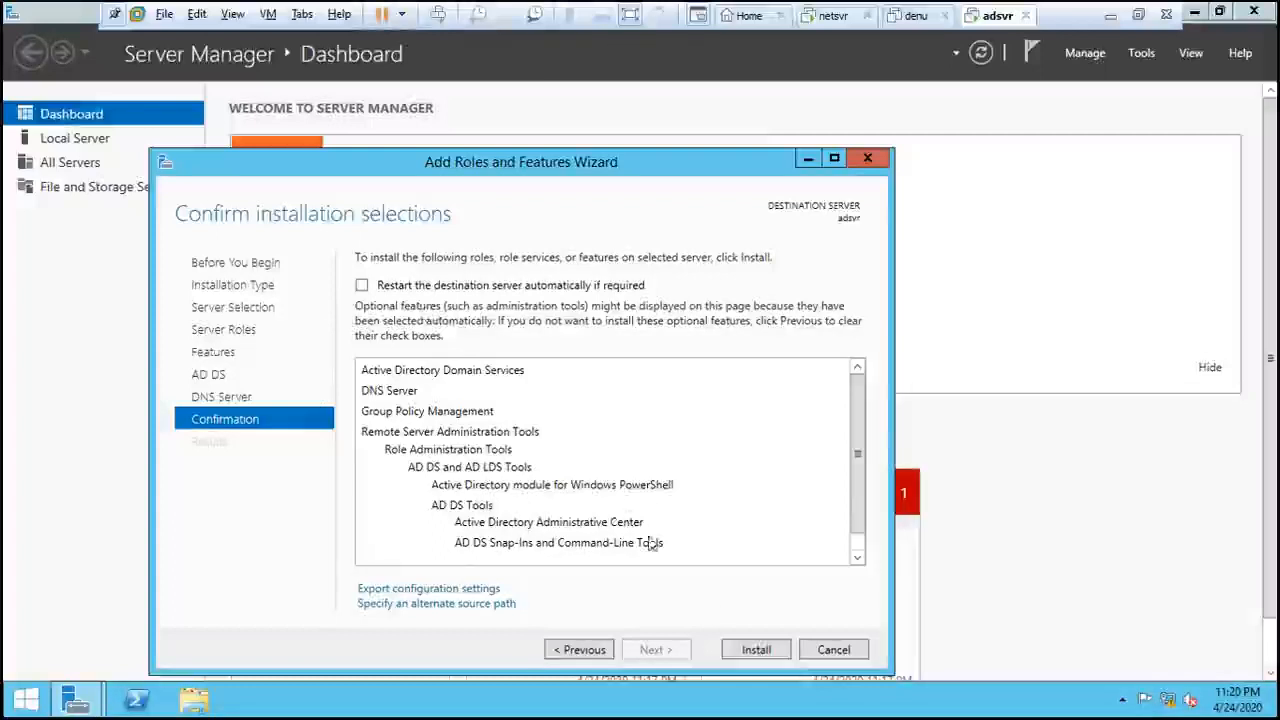
left_click(756, 650)
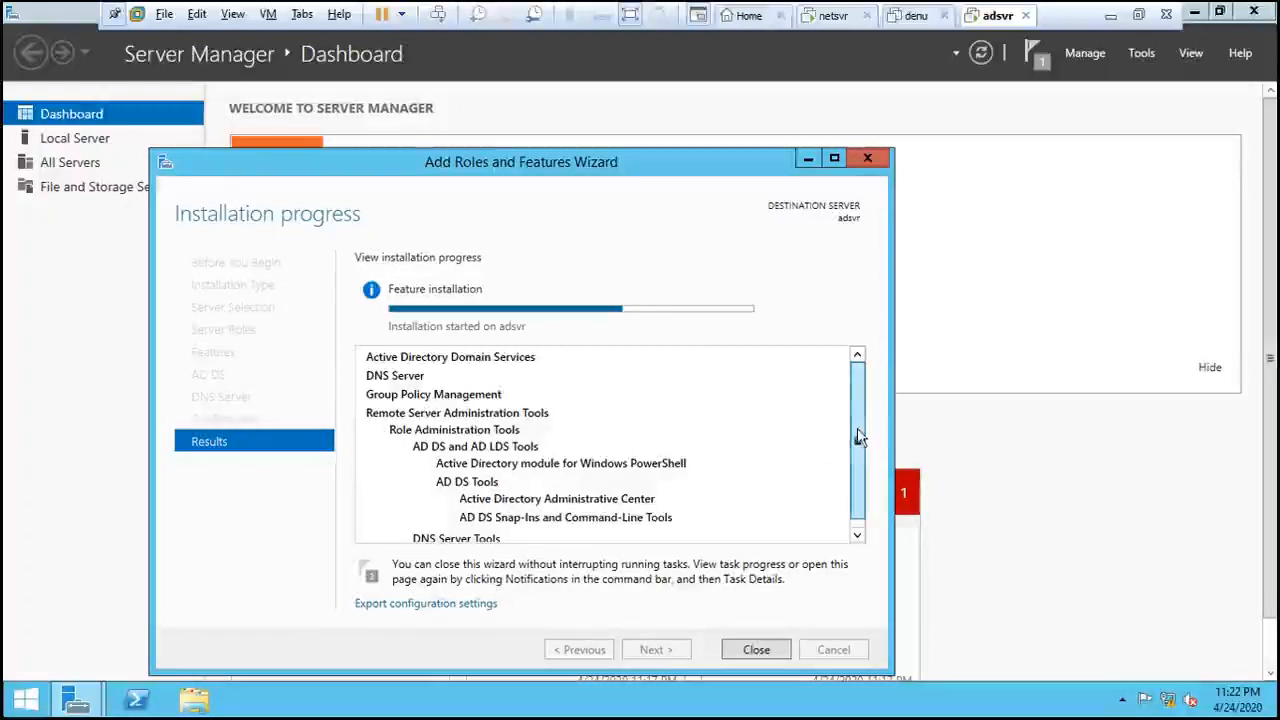
- Wait for the AD DS and DNS Server installation on adsvr to succeed
mouse_move(857, 445)
left_mouse_down()
mouse_move(858, 467)
mouse_move(858, 420)
left_mouse_up()
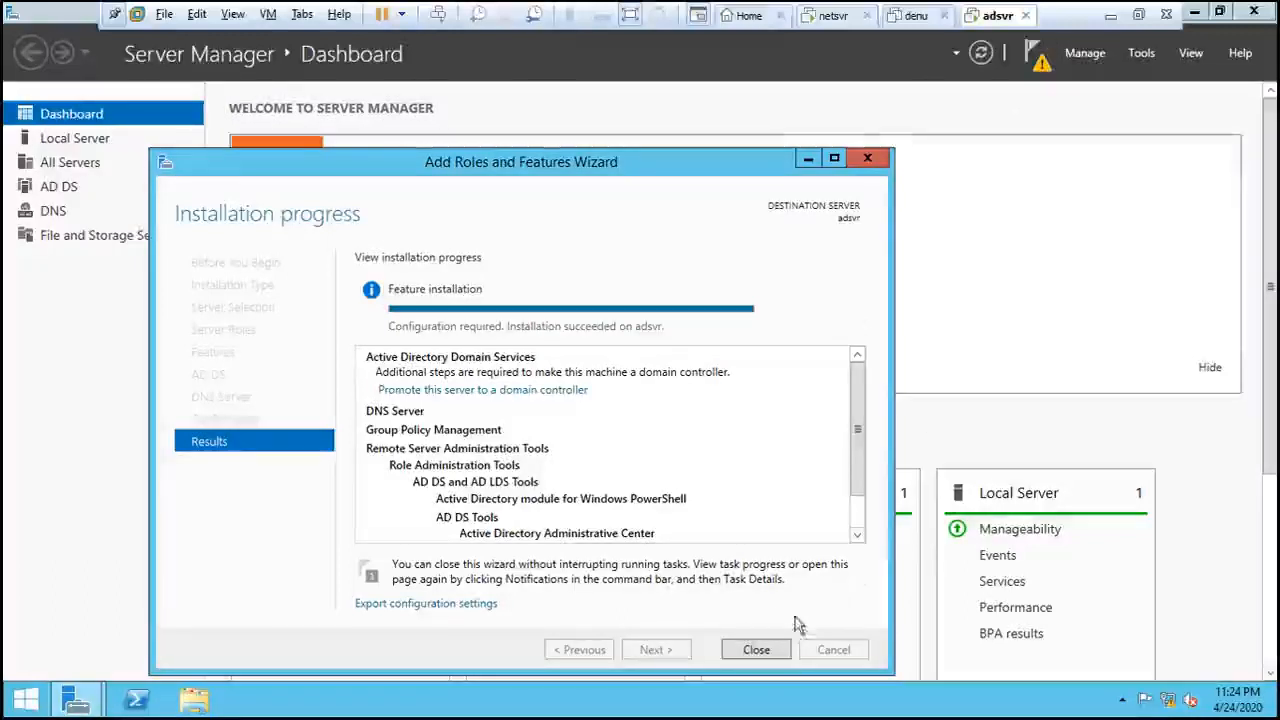
- Close the succeeded installation and show notifications with the domain controller promotion notice
left_click(757, 650)
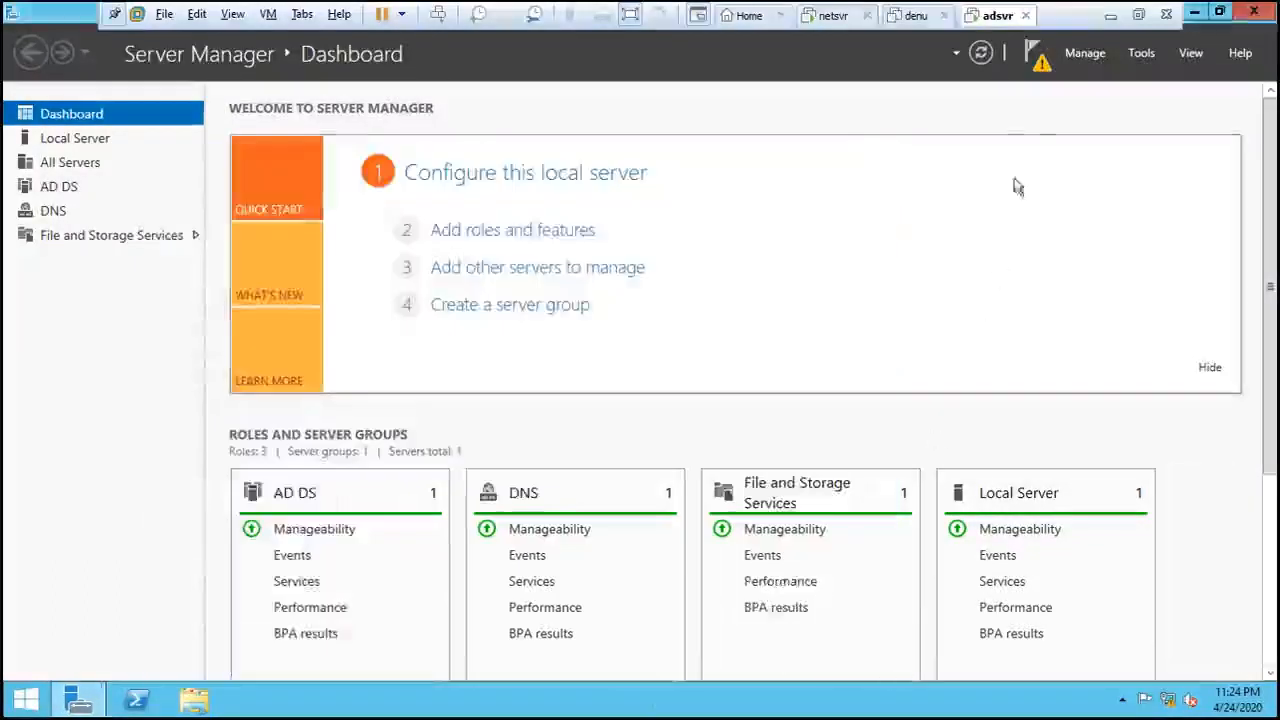
left_click(1036, 56)
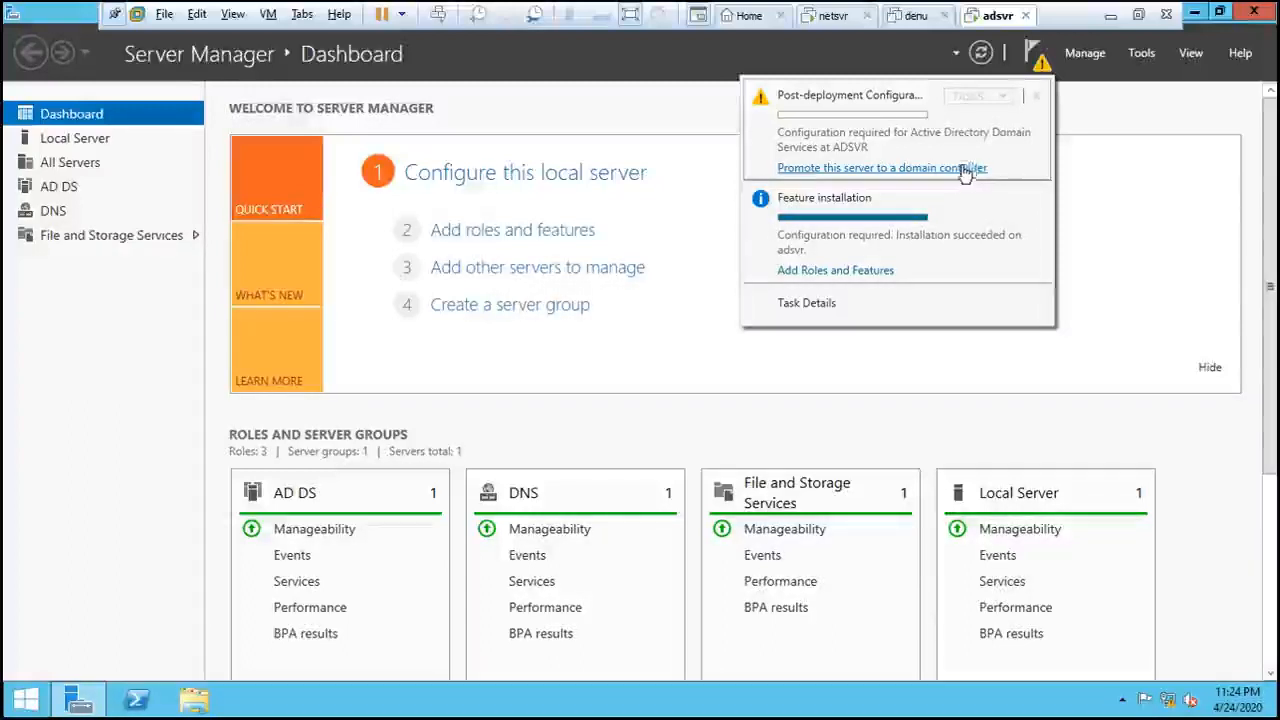
- Promote adsvr by adding a new forest with root domain name openlecturer.inst
left_click(875, 168)
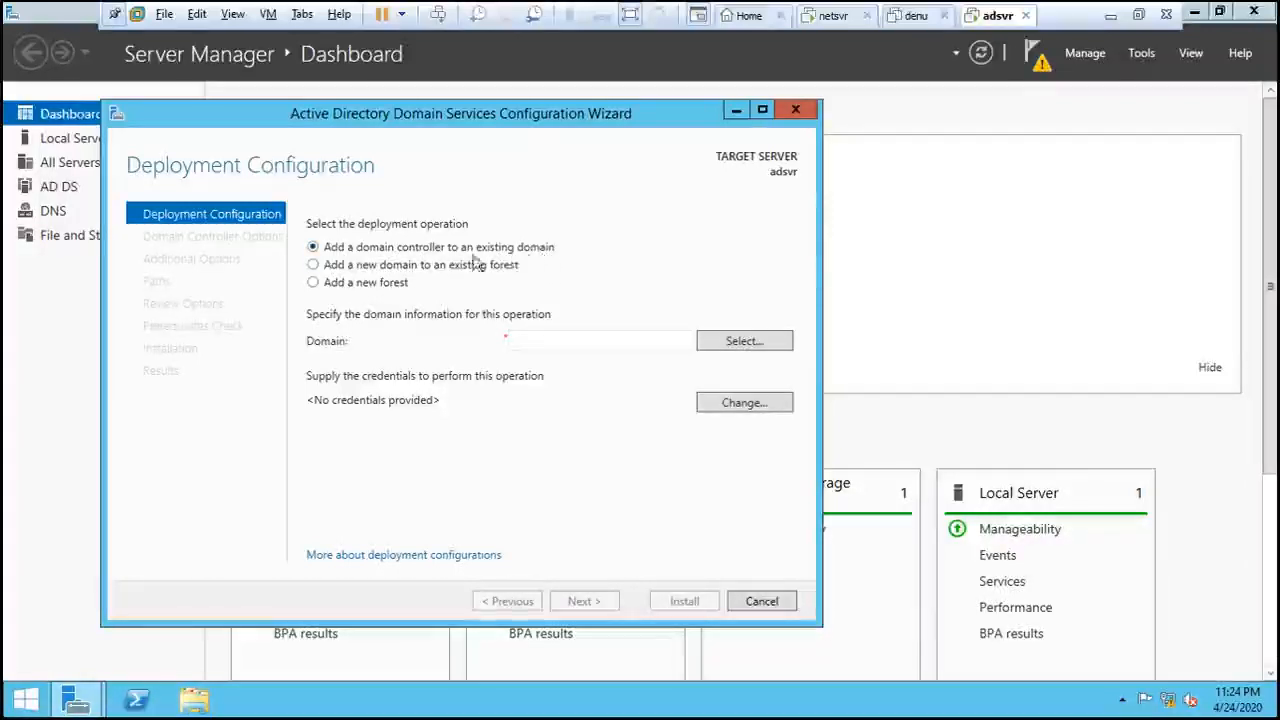
left_click(314, 284)
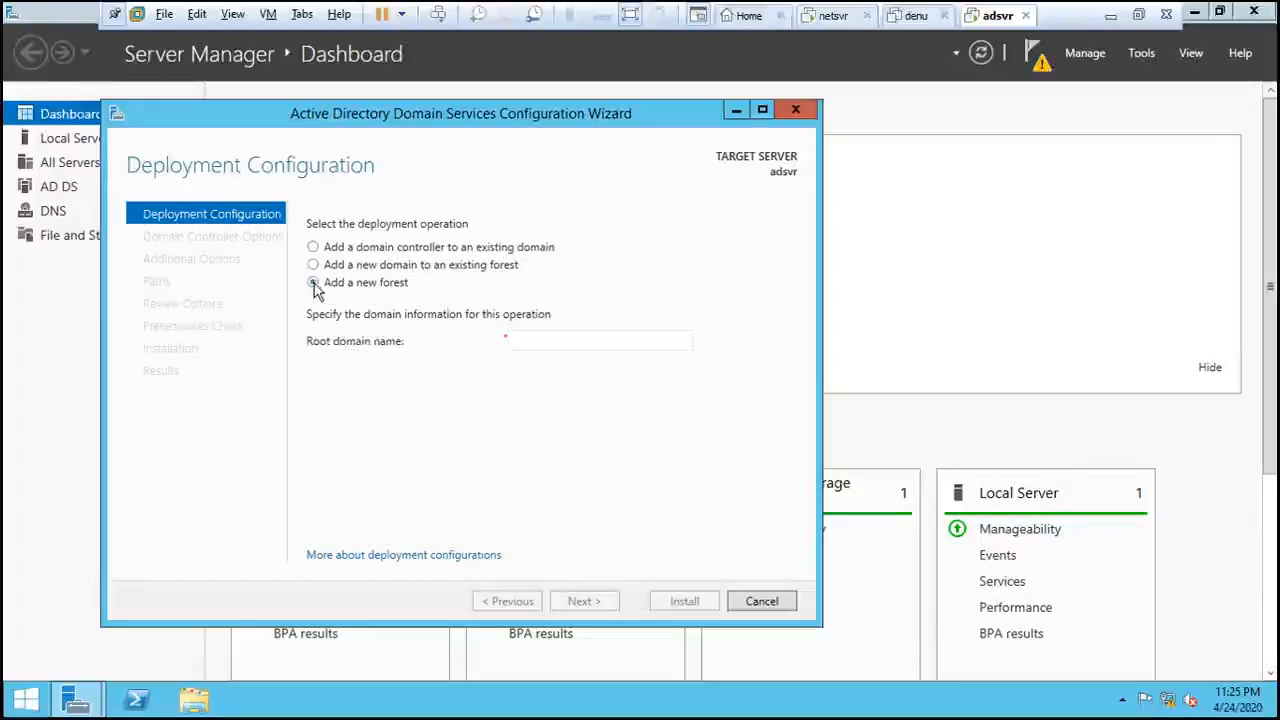
left_click(524, 343)
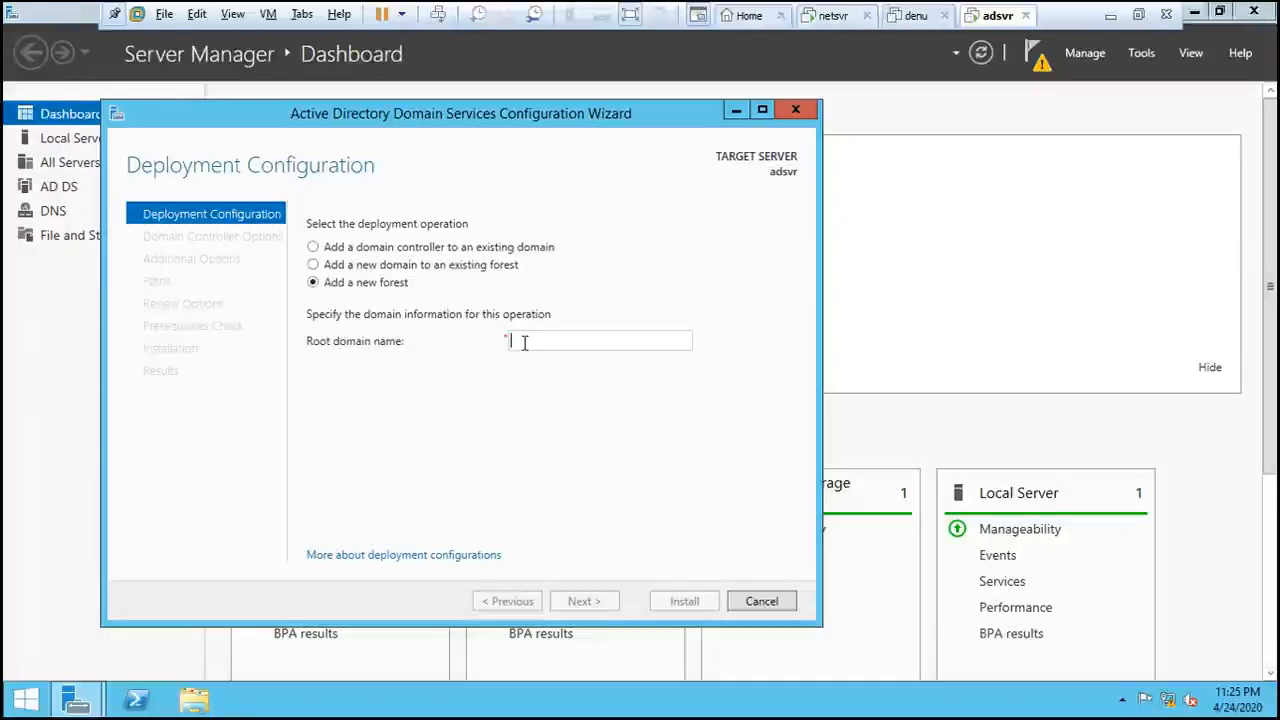
type("civis")
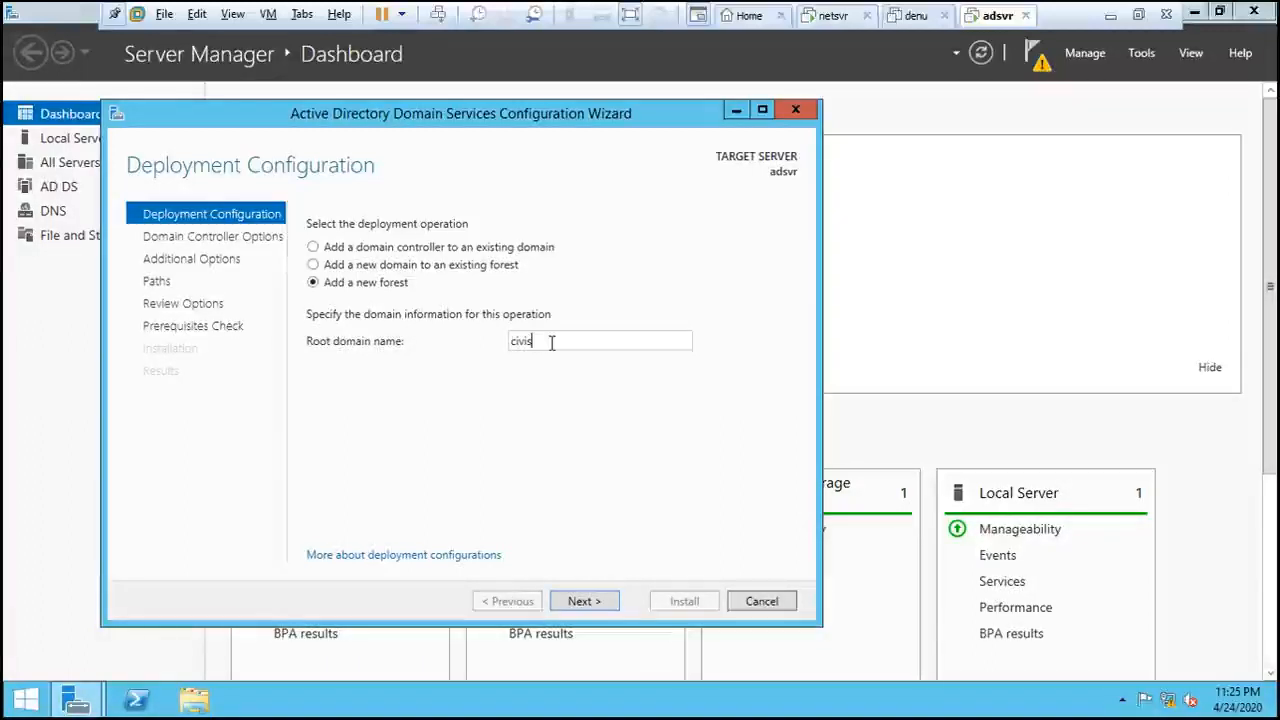
type("in")
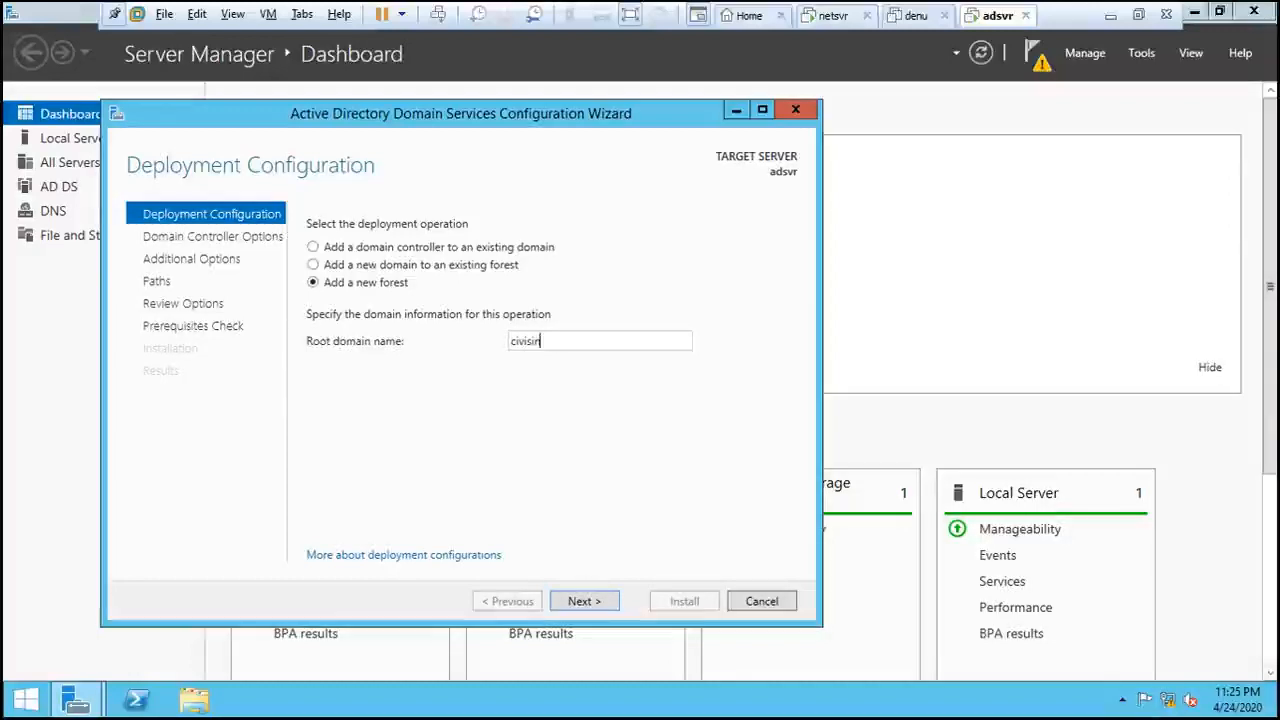
key("BackSpace")
key("BackSpace")
key("BackSpace")
key("BackSpace")
key("BackSpace")
key("BackSpace")
key("BackSpace")
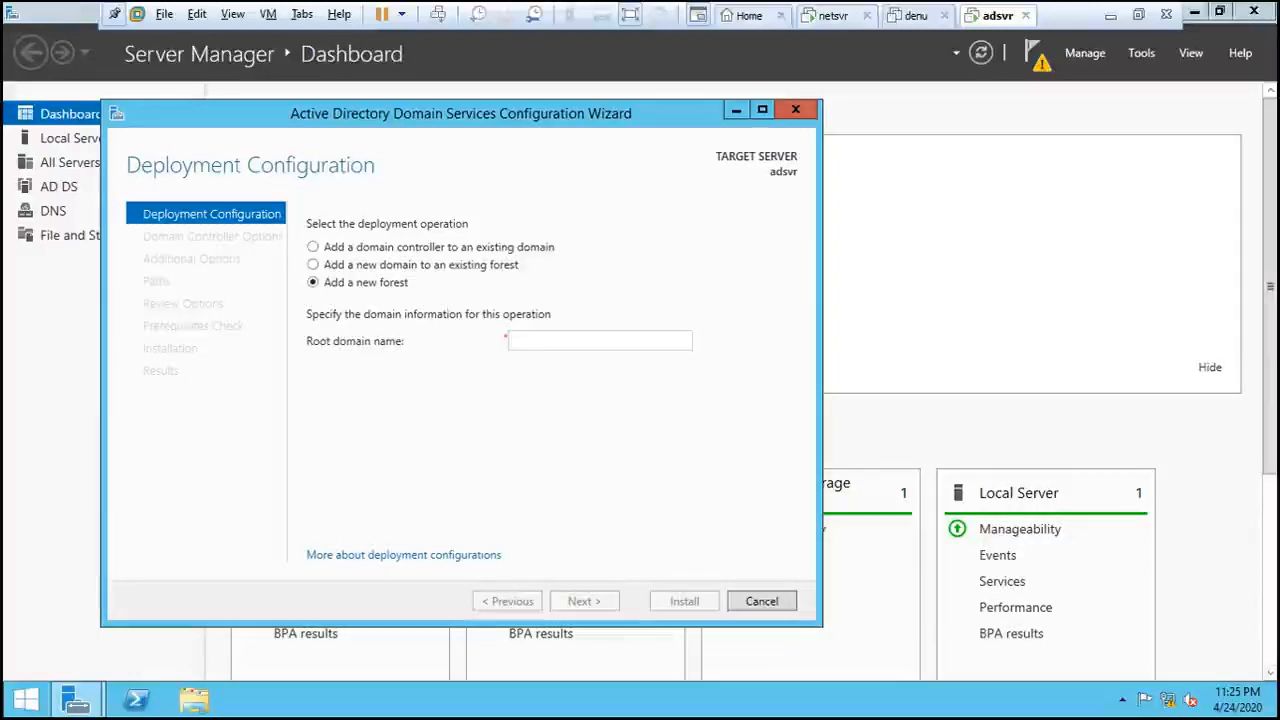
type("ope")
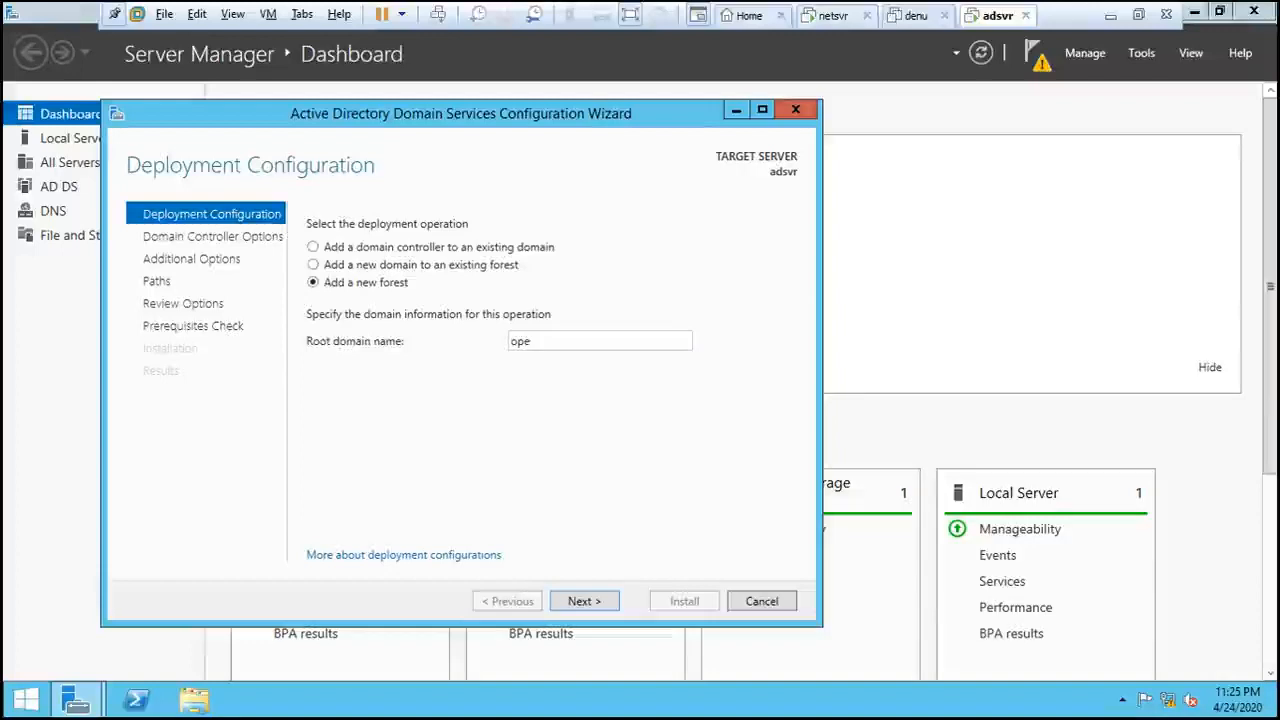
type("nlie")
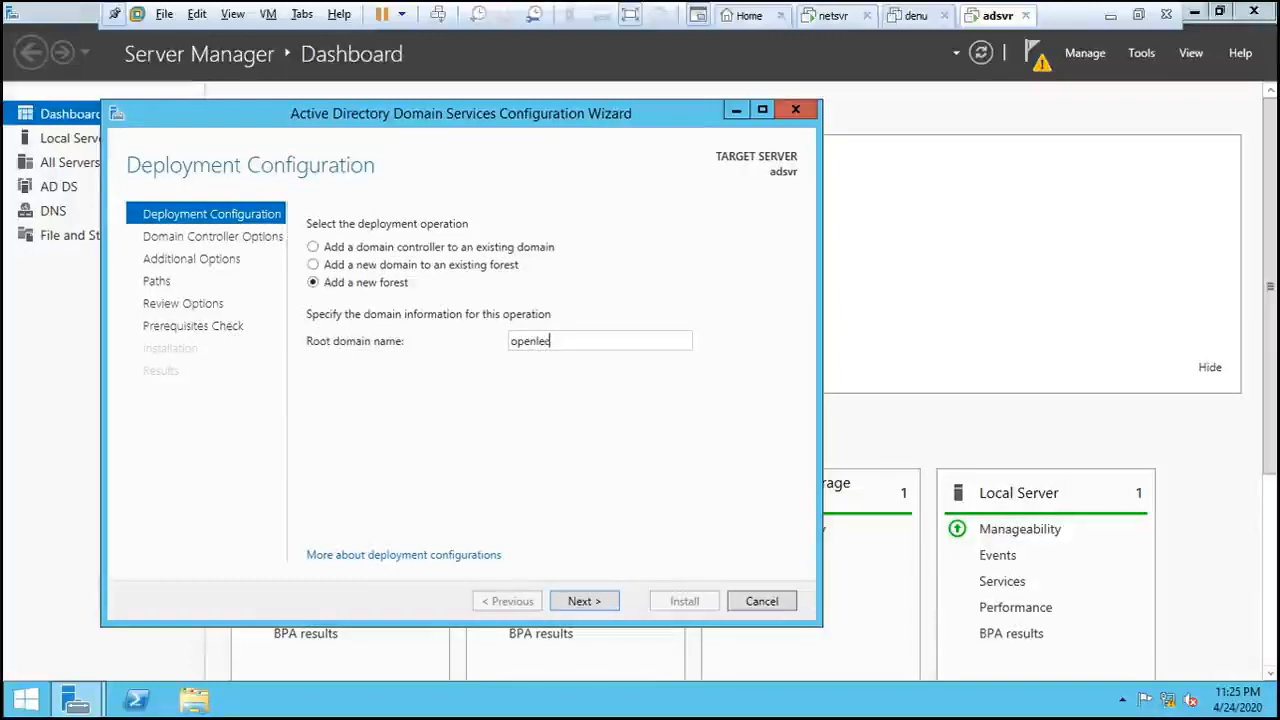
type("tur")
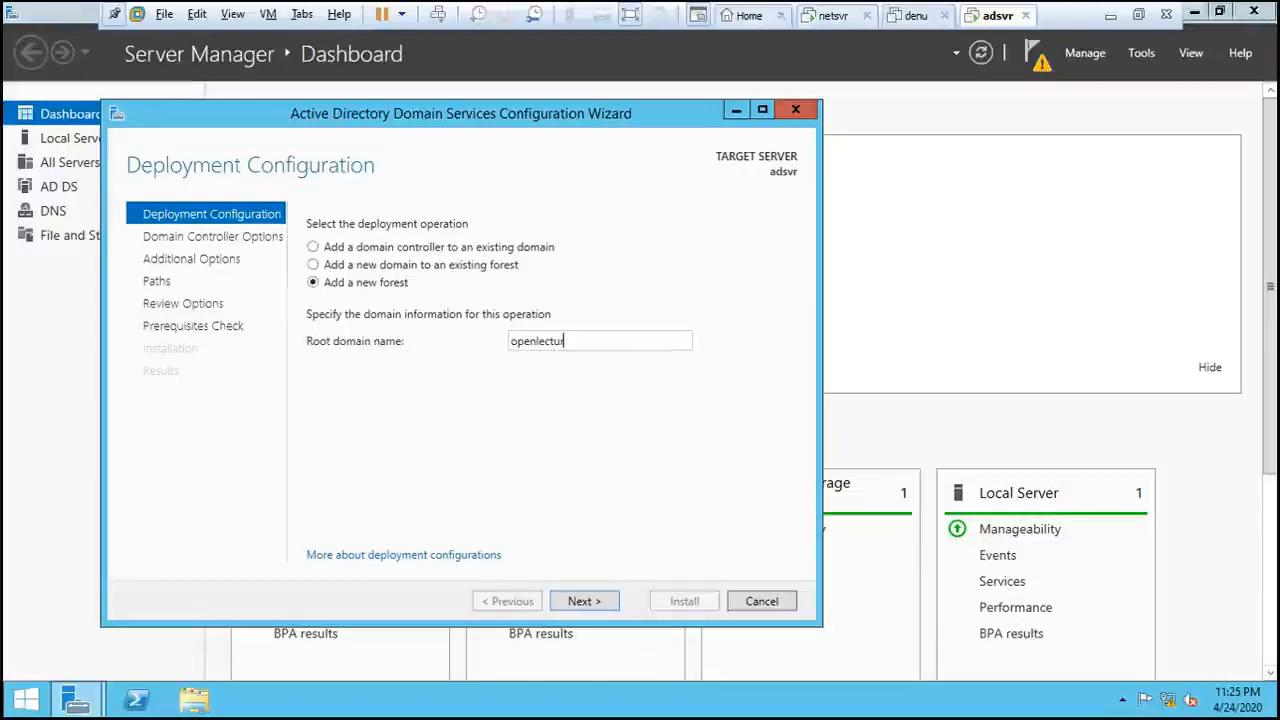
type("er")
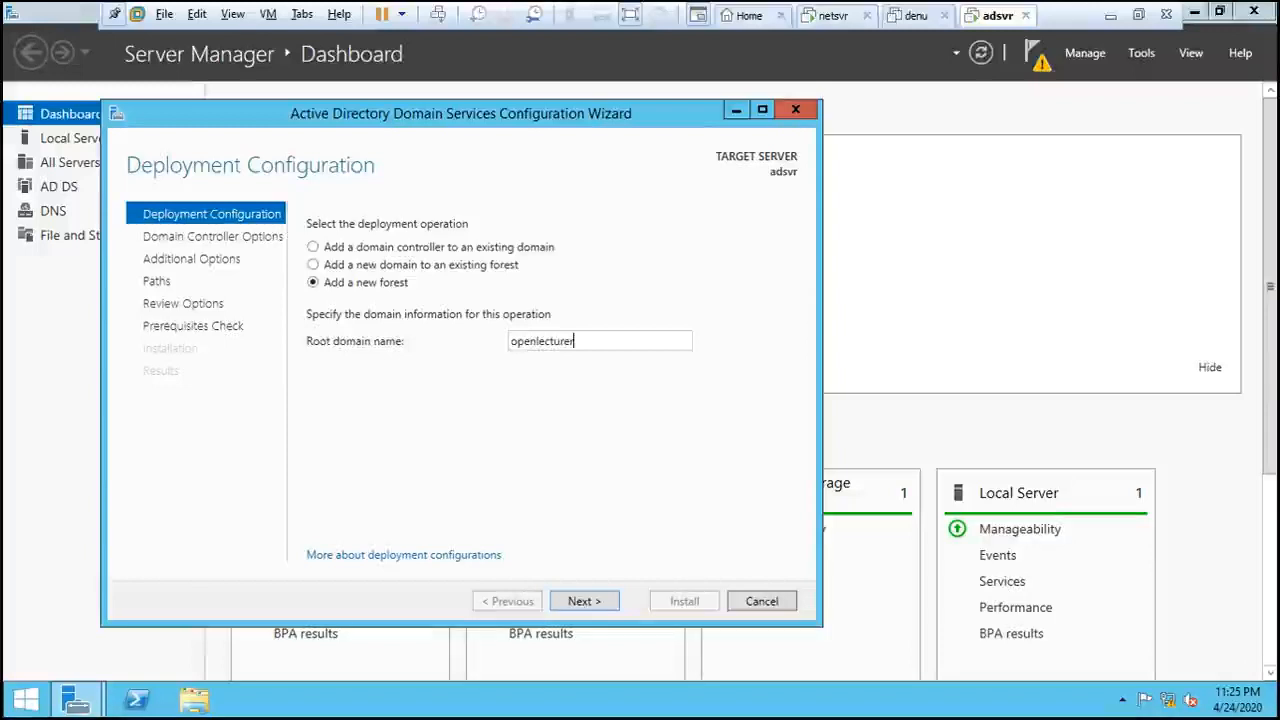
type(".")
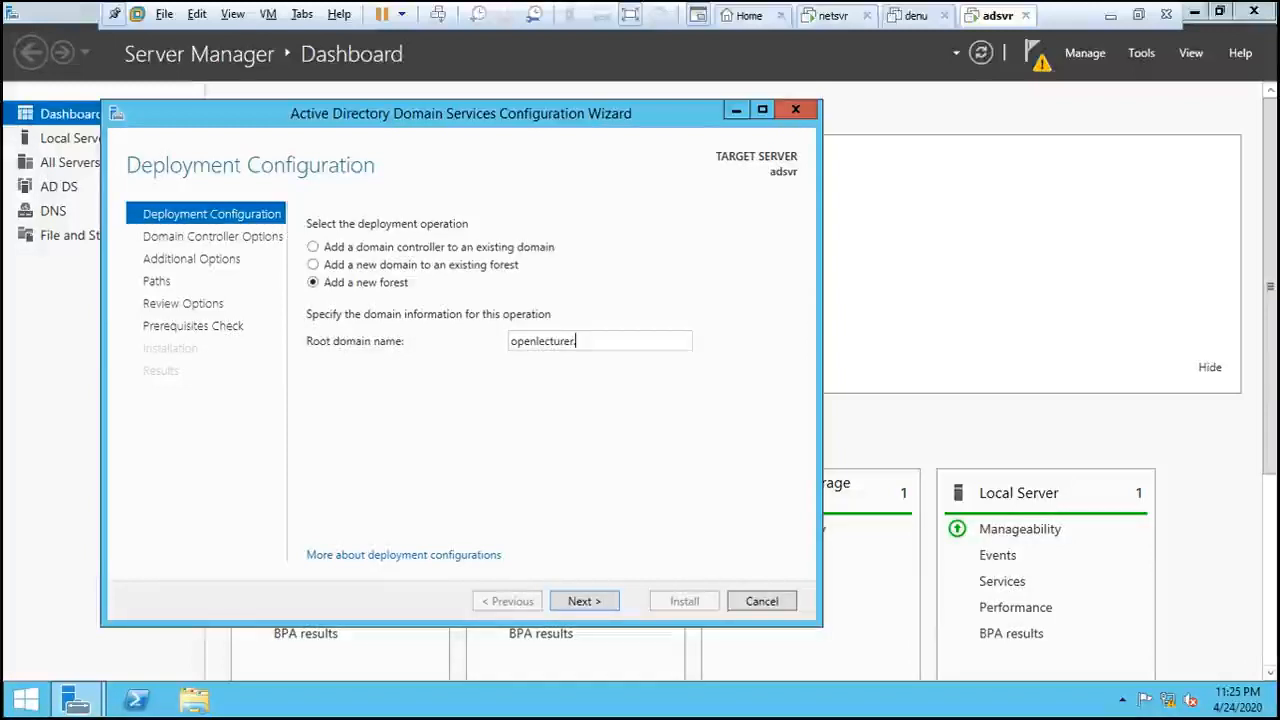
type("inst")
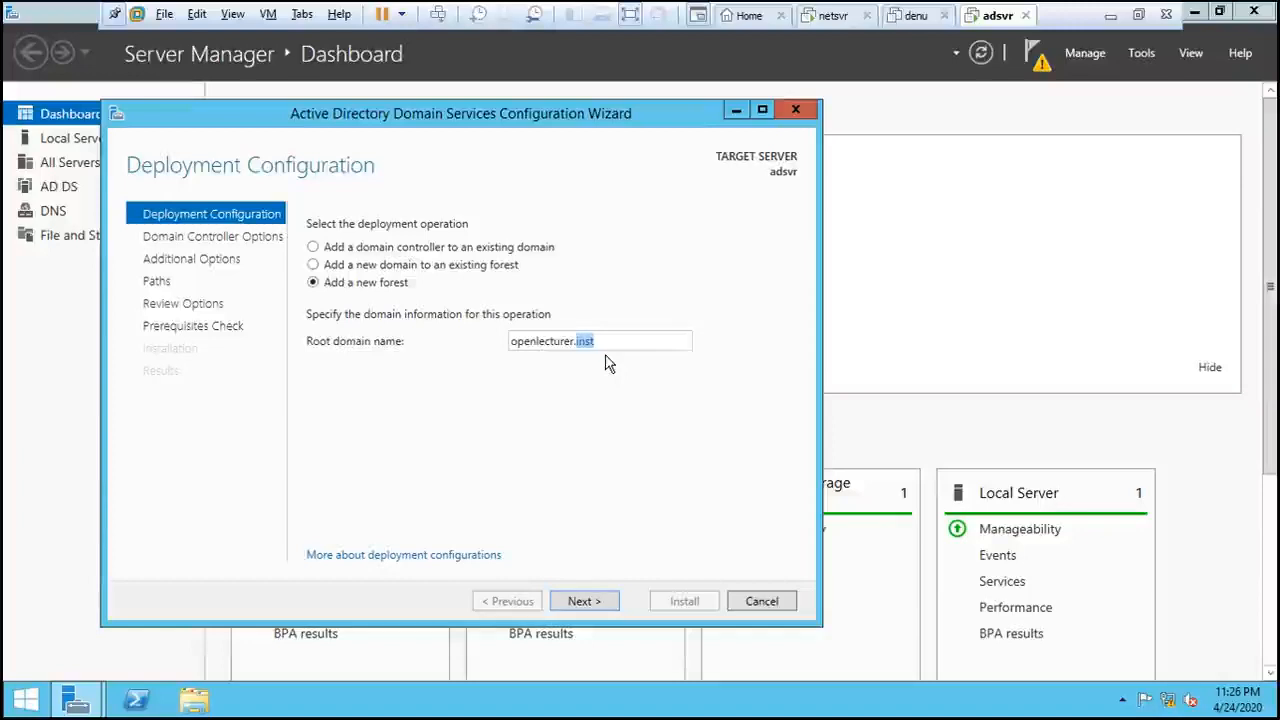
left_click(600, 604)
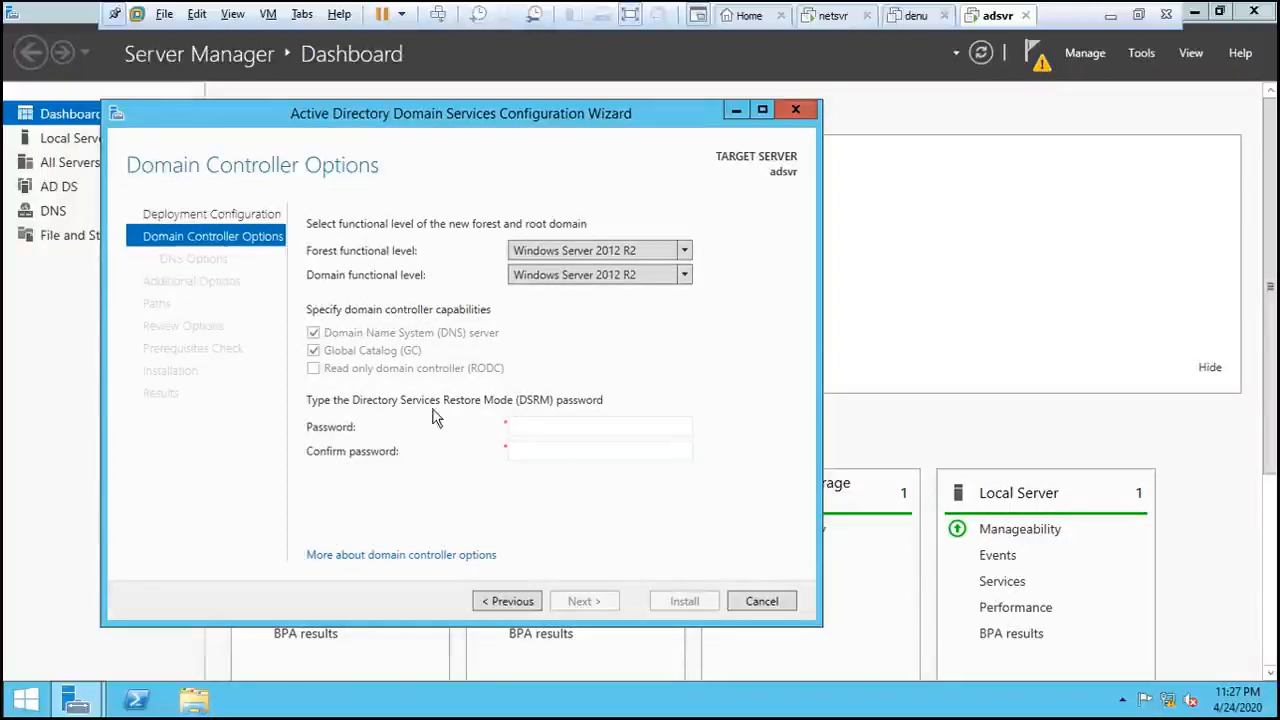
- Enter and confirm the Directory Services Restore Mode password, then continue to DNS Options
left_click(543, 427)
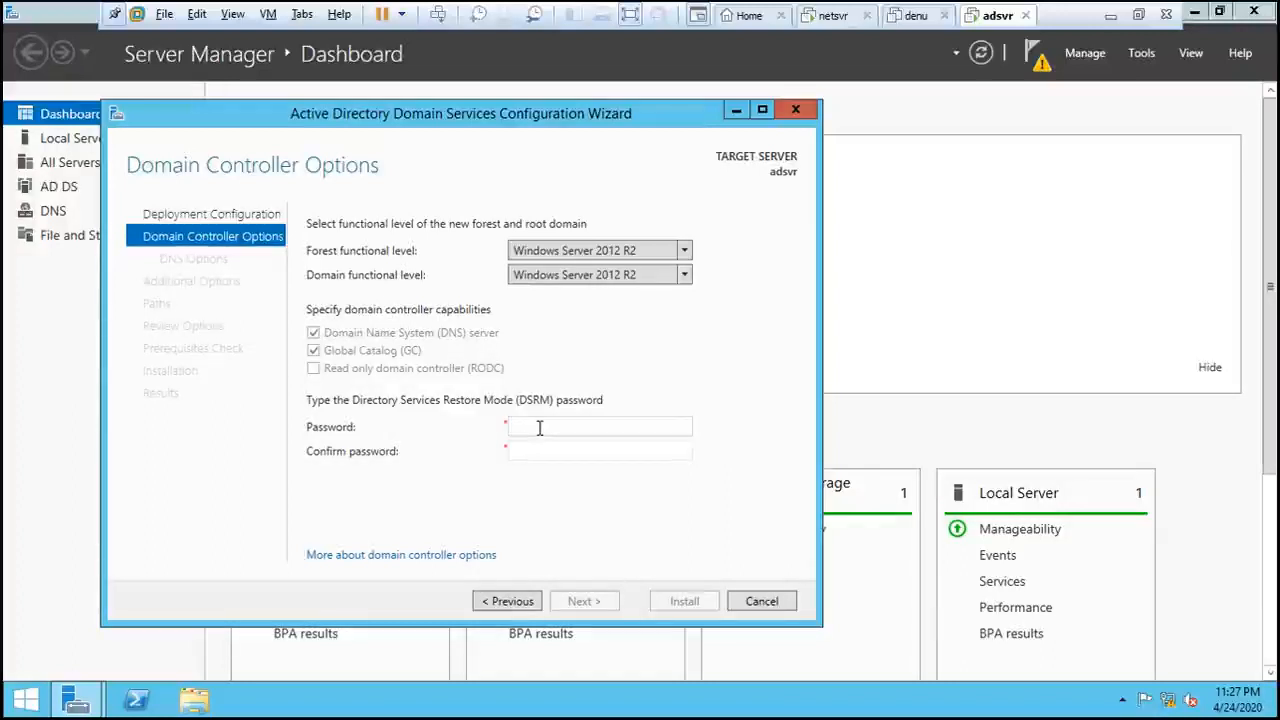
type("••••")
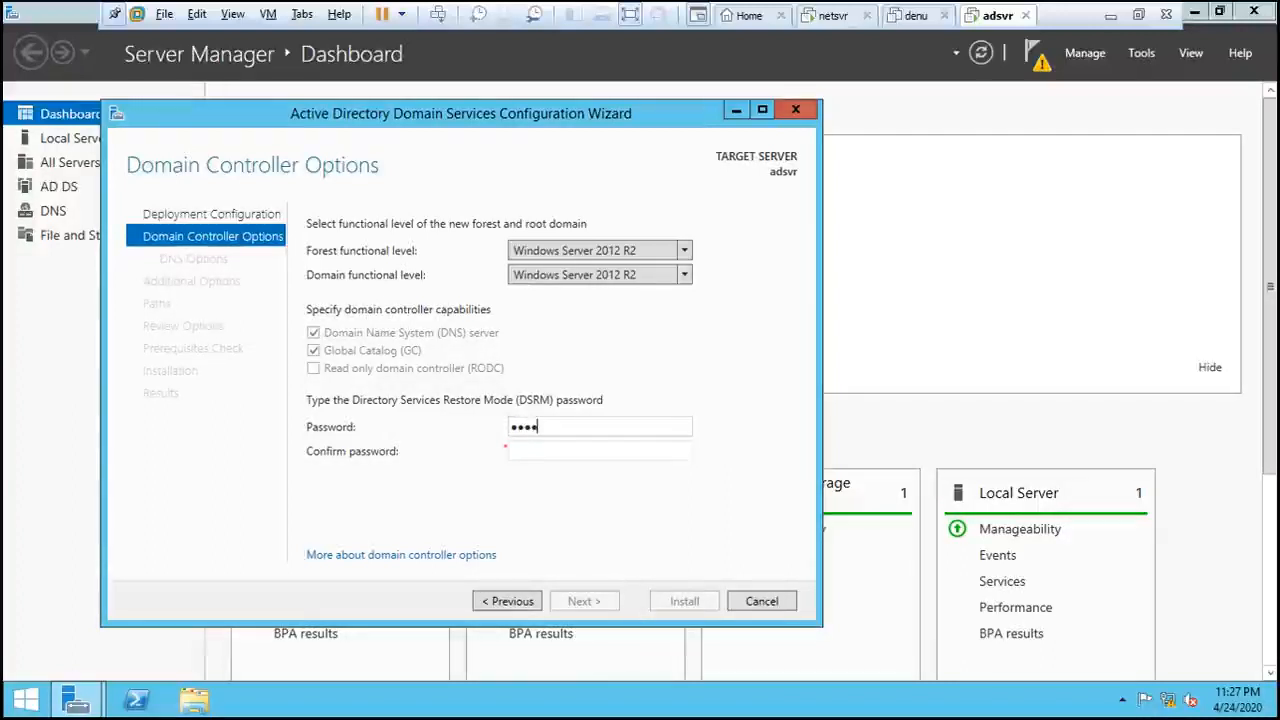
type("••••")
key("Tab")
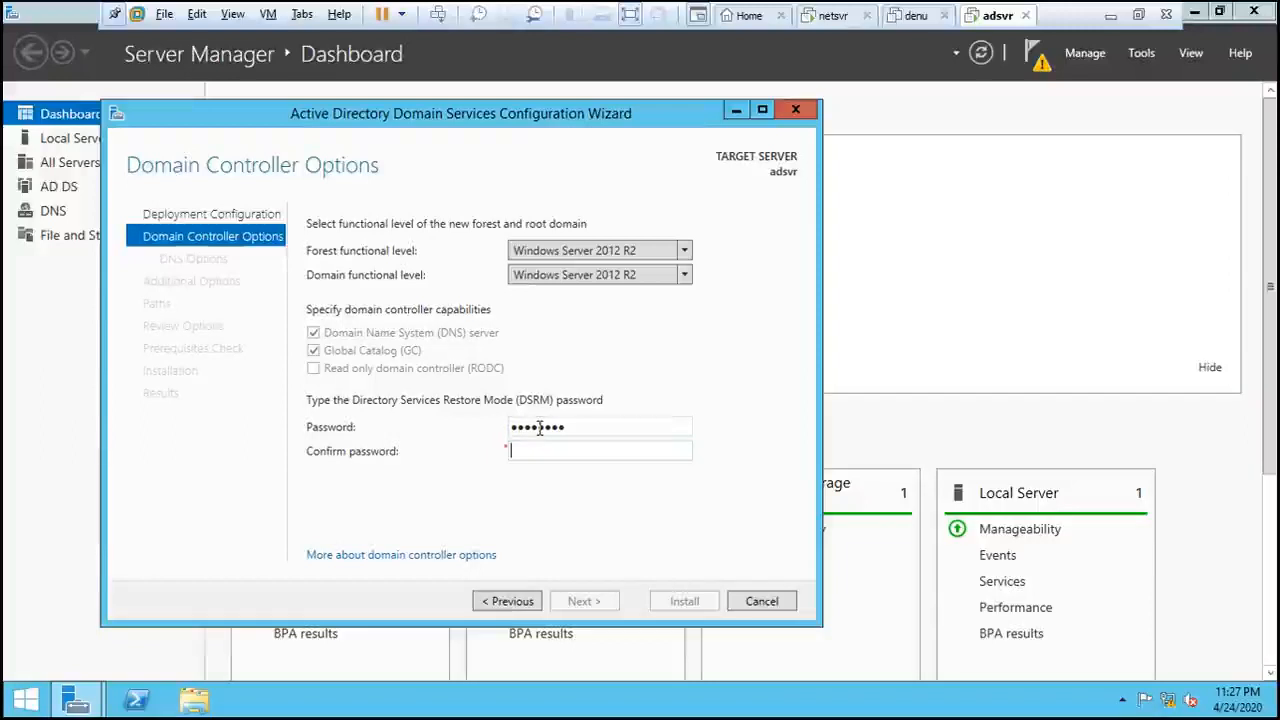
type("••••••••")
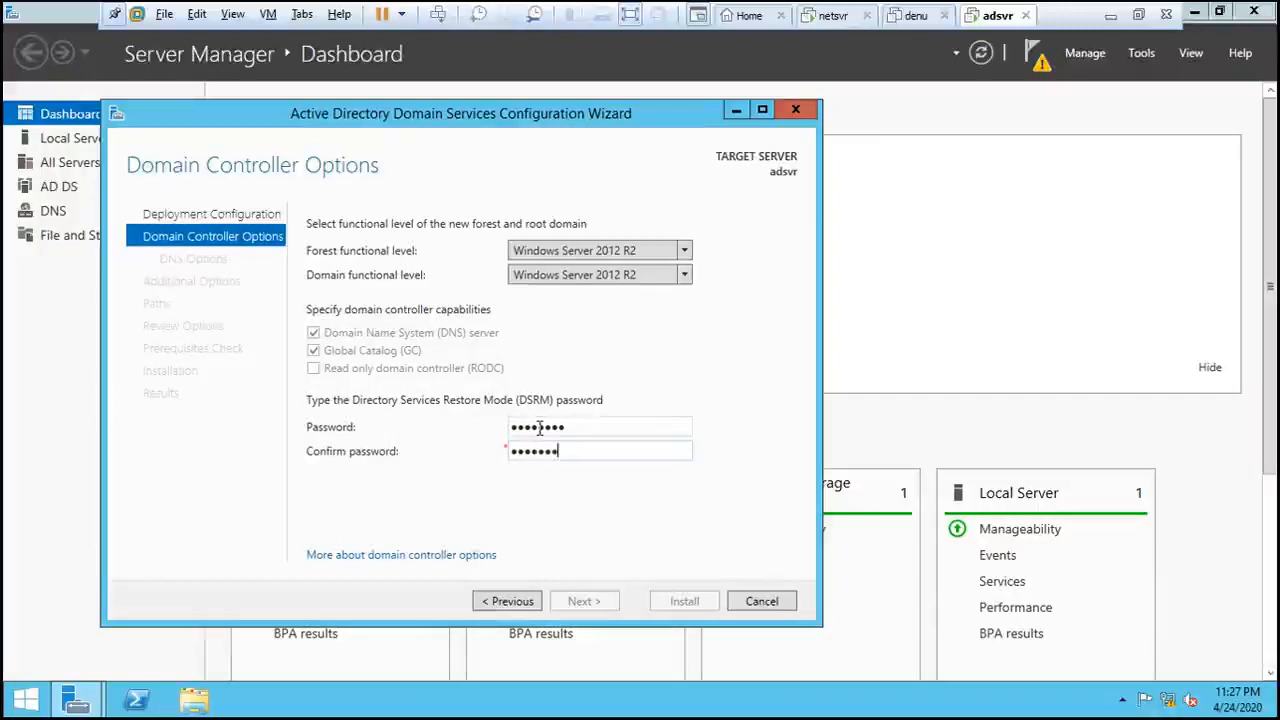
left_click(581, 606)
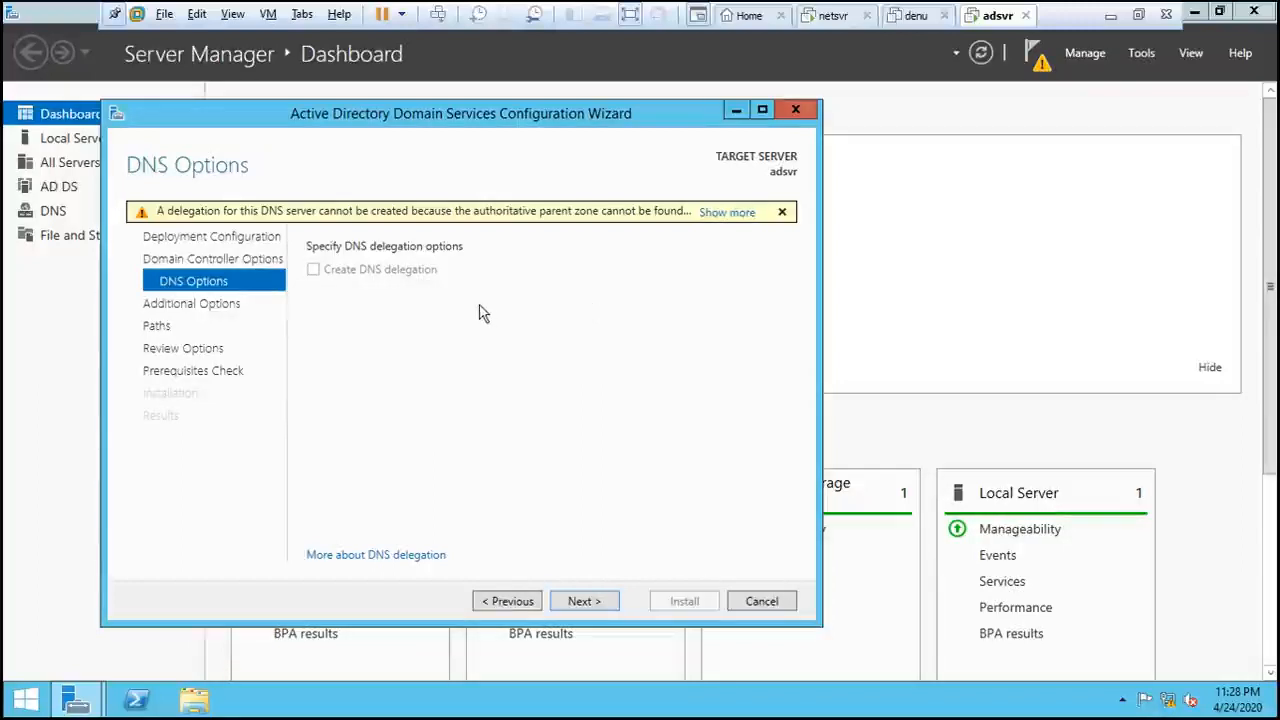
- Accept no DNS delegation, NetBIOS name OPENLECTURER and default NTDS/SYSVOL paths
left_click(596, 605)
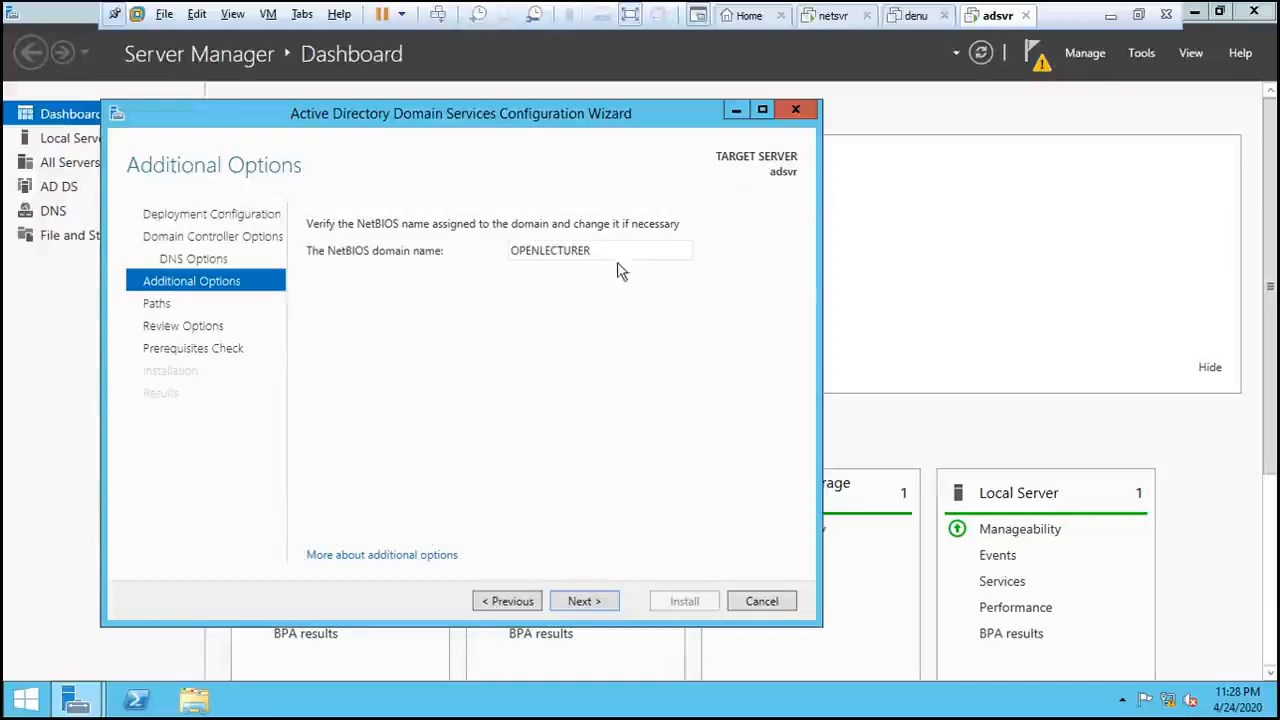
left_click(603, 610)
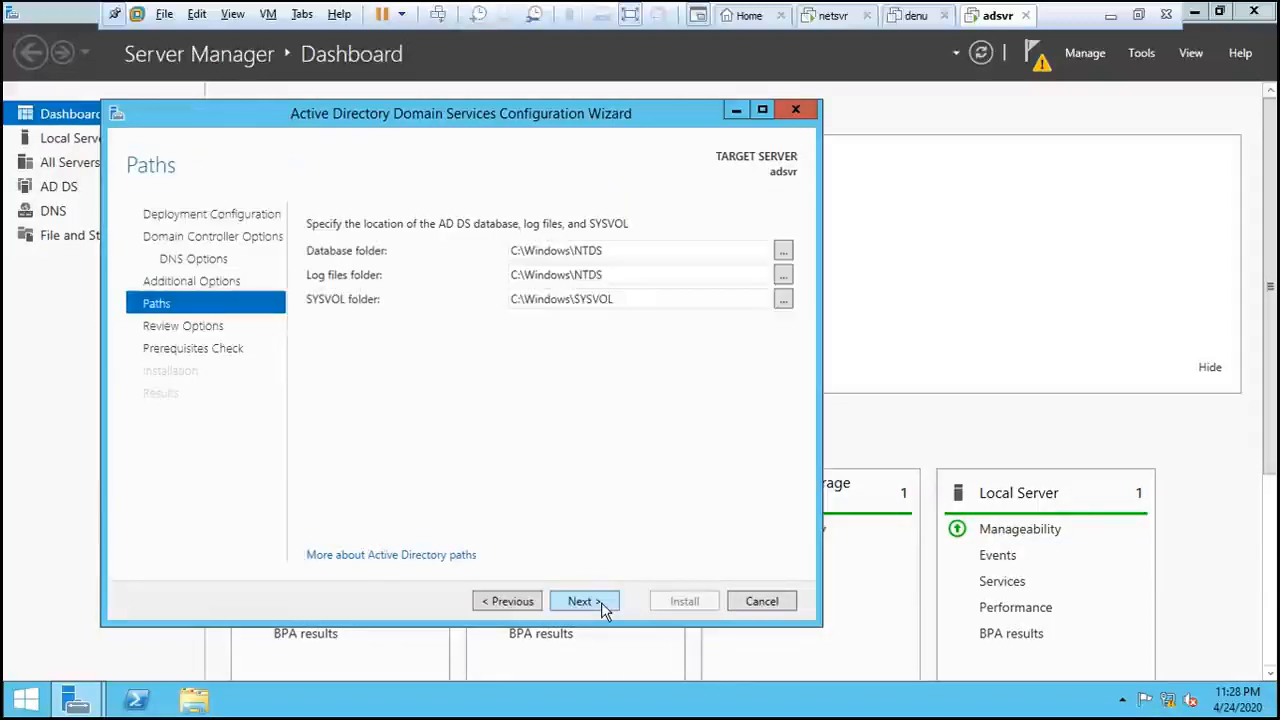
left_click(605, 603)
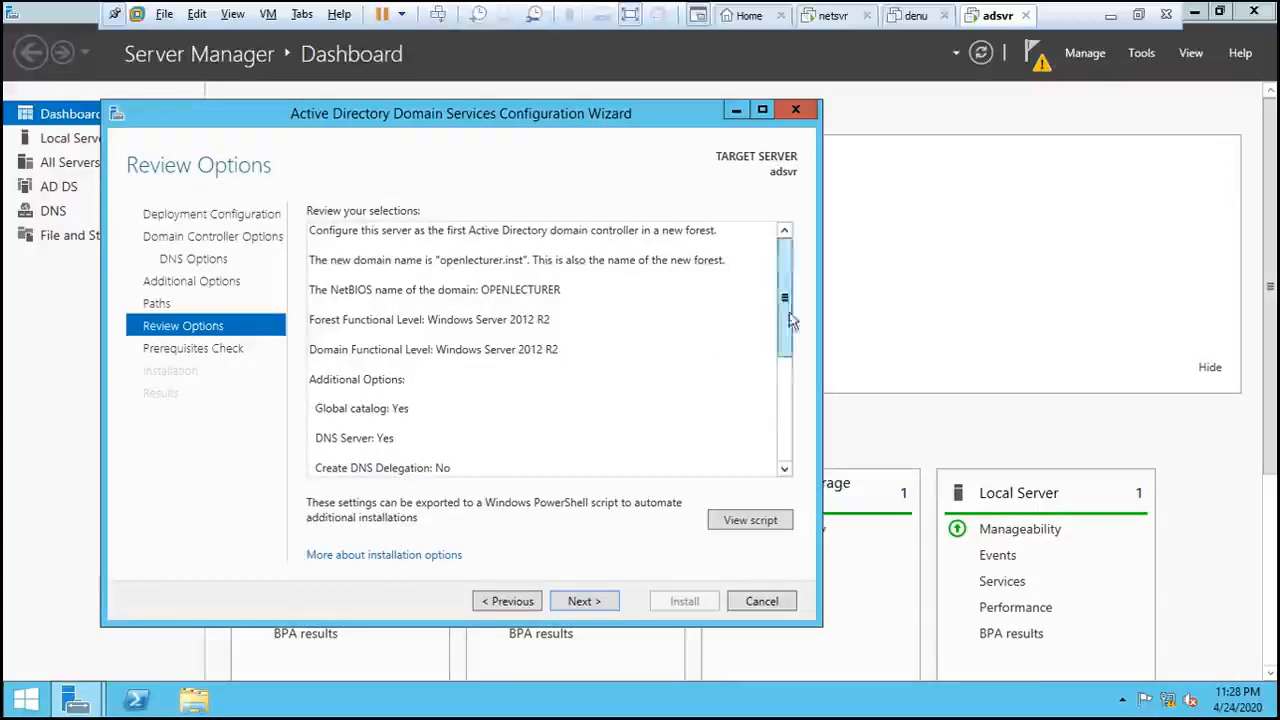
- Scroll through the openlecturer.inst Review Options summary and go on to Prerequisites Check
left_click_drag(790, 320, 785, 258)
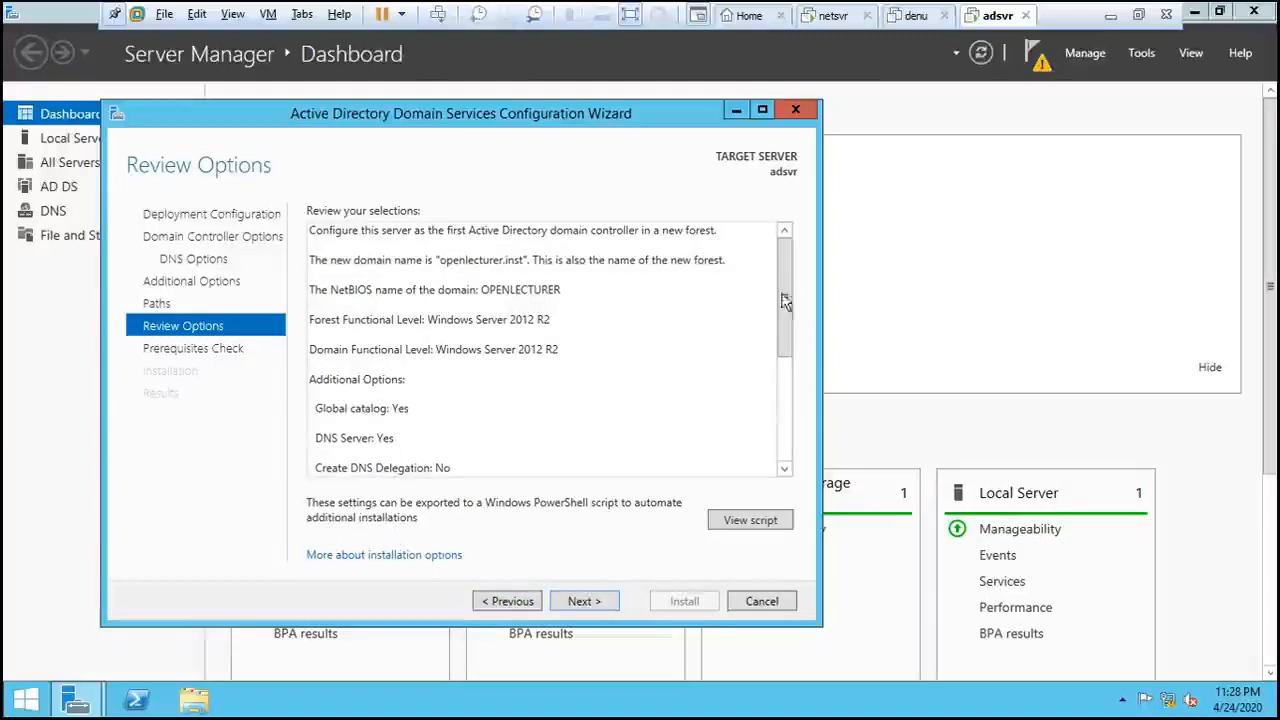
scroll(787, 297, "down", 5)
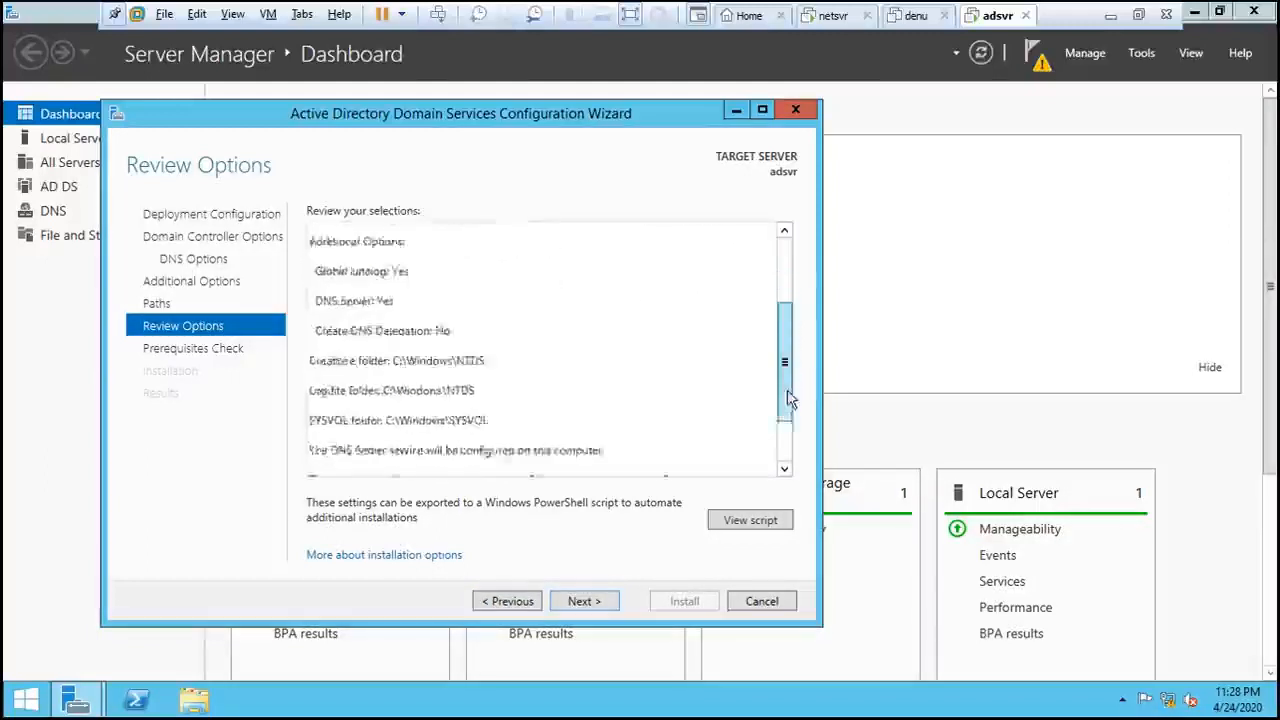
left_click(604, 602)
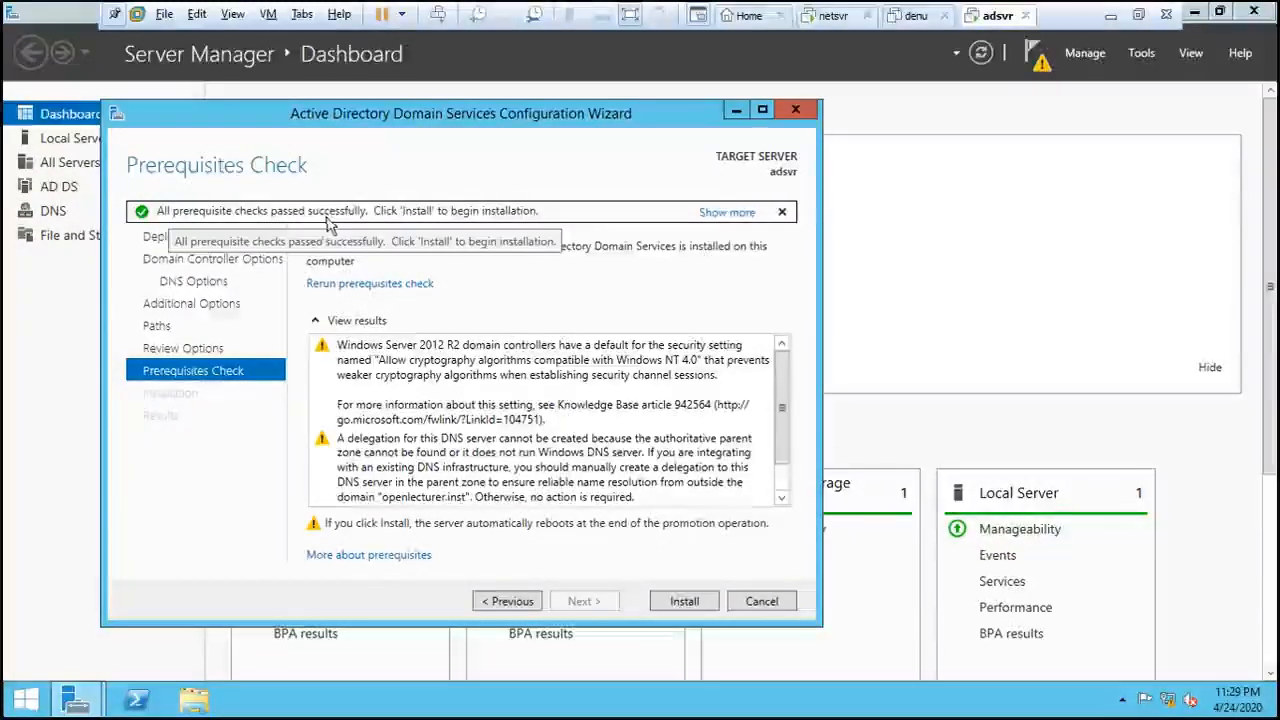
- Start the AD DS installation from the Prerequisites Check page to promote adsvr
left_click(702, 602)
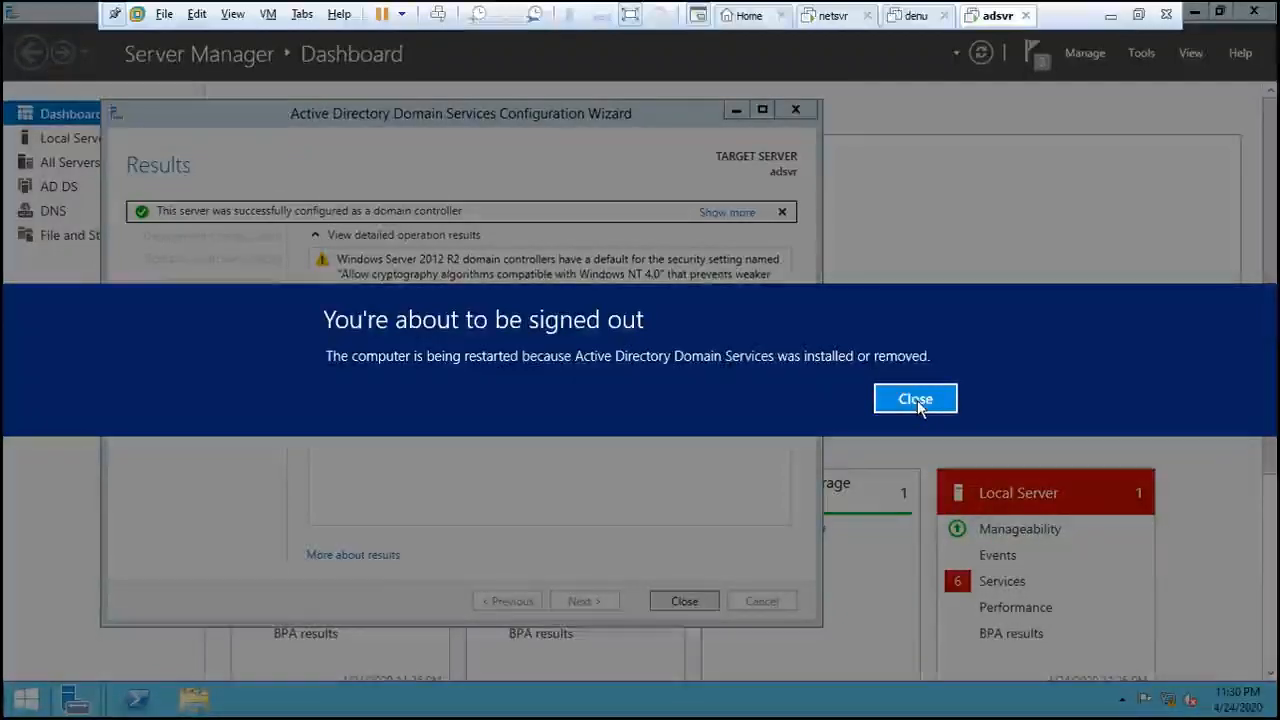
- Close the 'You're about to be signed out' notice so adsvr restarts as a domain controller
left_click(916, 399)
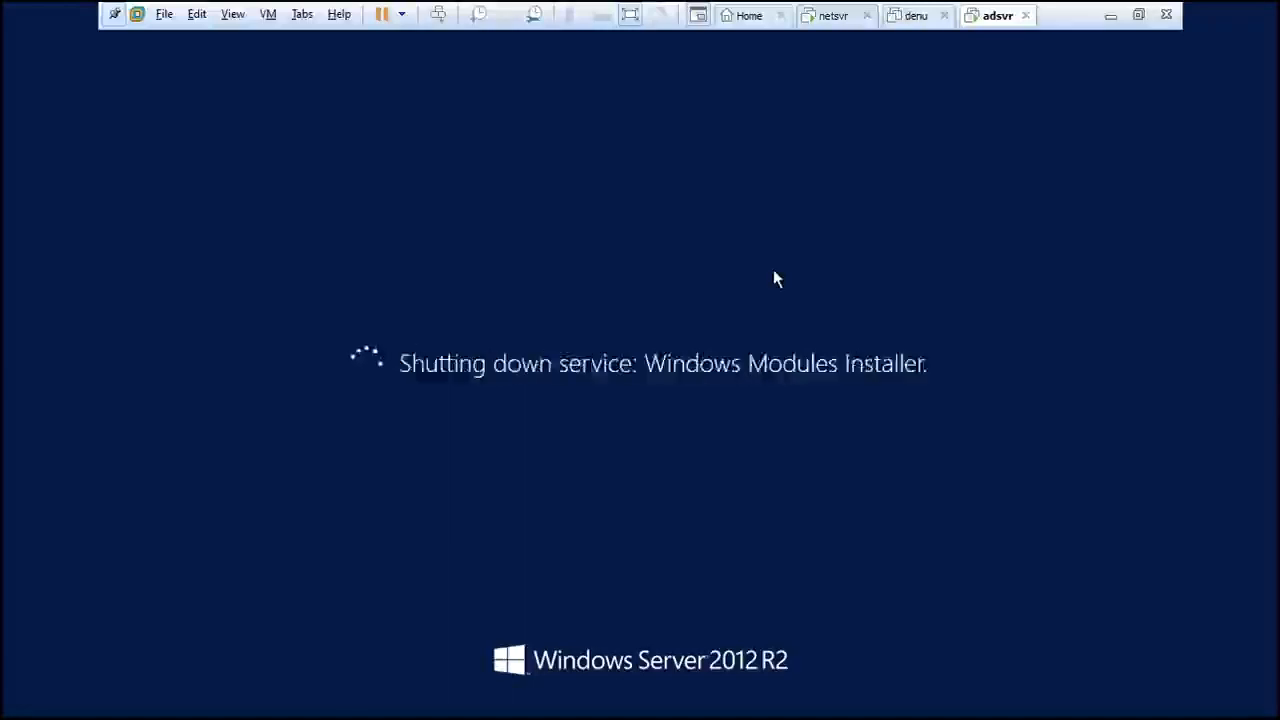
- Exit full-screen mode and scroll the console to watch adsvr boot to the Windows logo
left_click(630, 14)
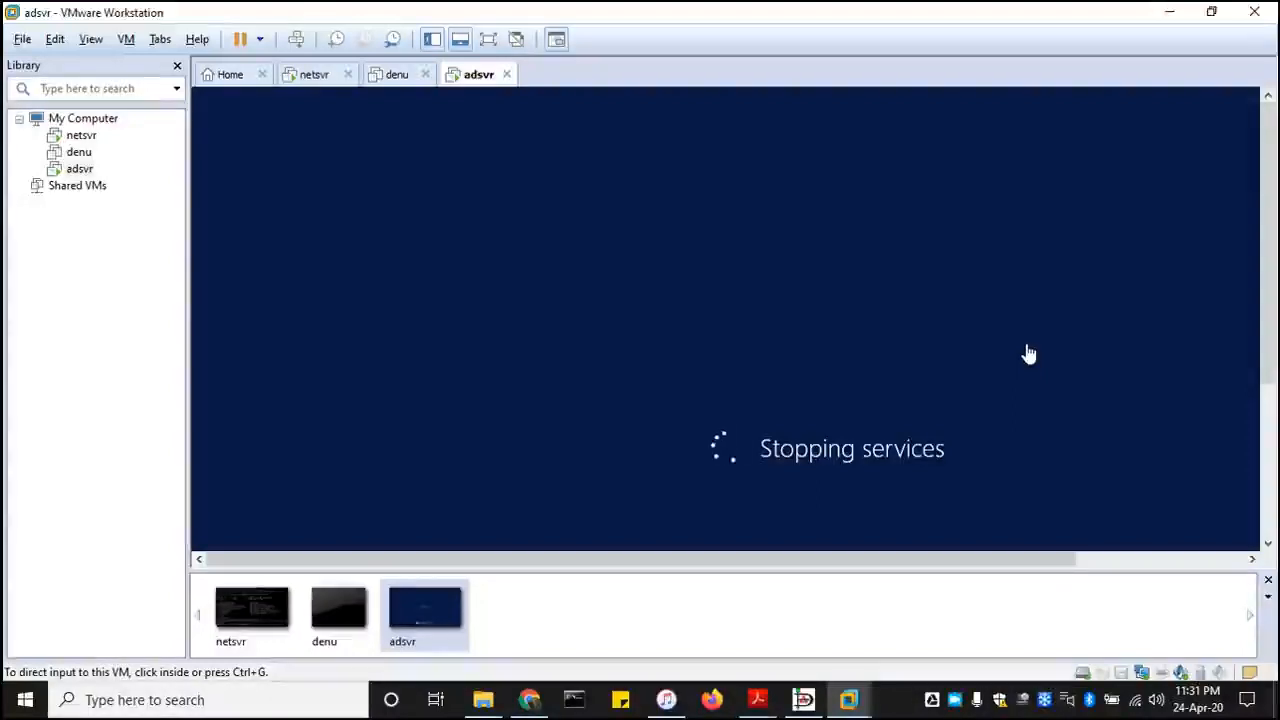
left_click_drag(1267, 227, 1273, 199)
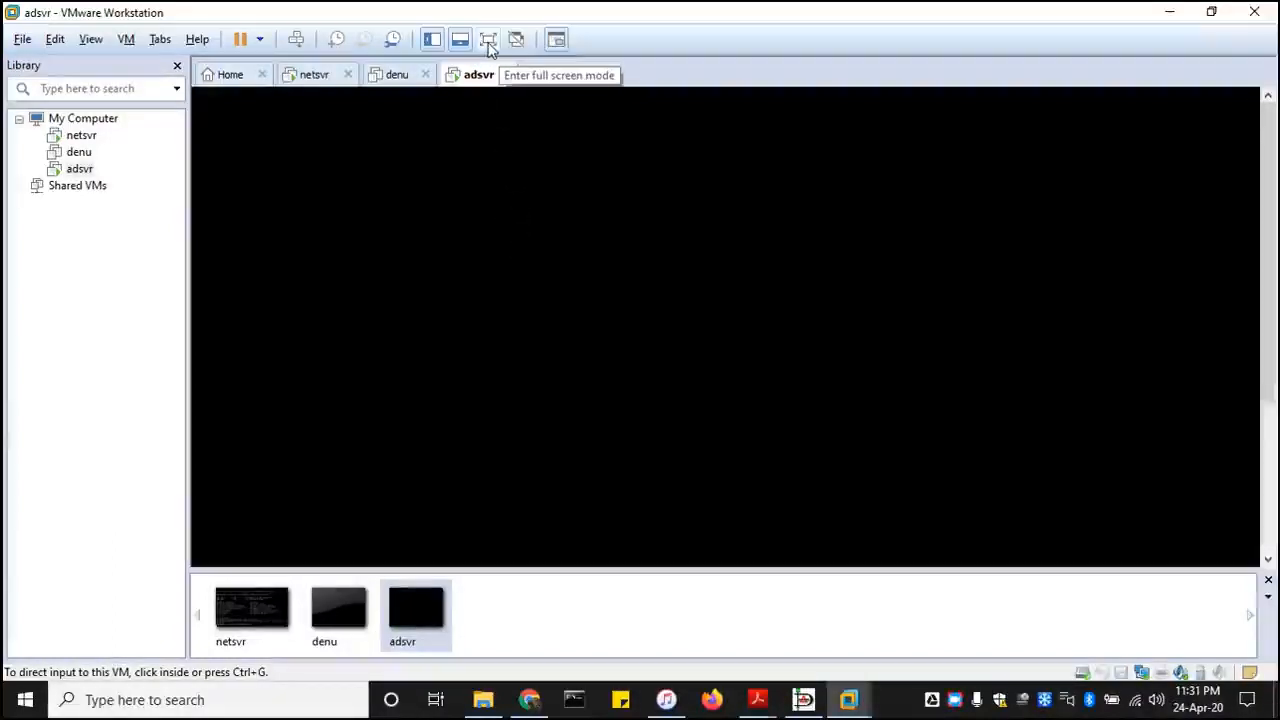
left_click_drag(1268, 238, 1270, 392)
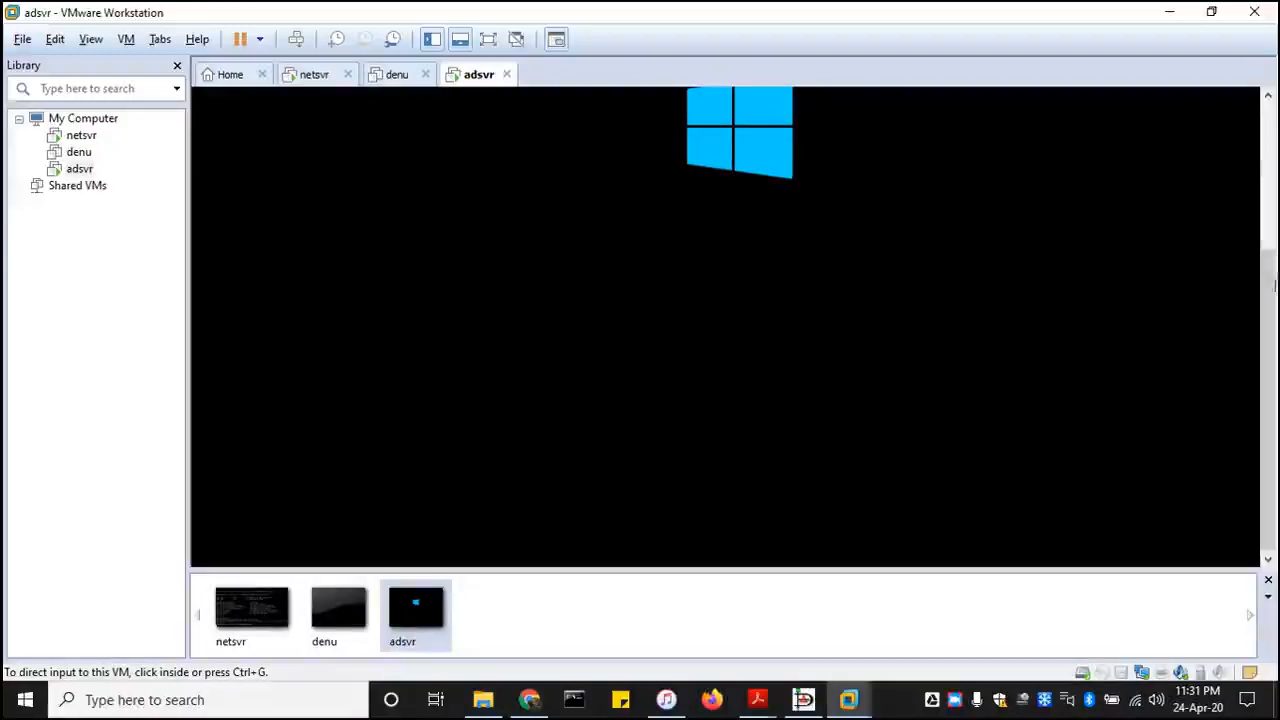
left_click_drag(1268, 292, 1268, 192)
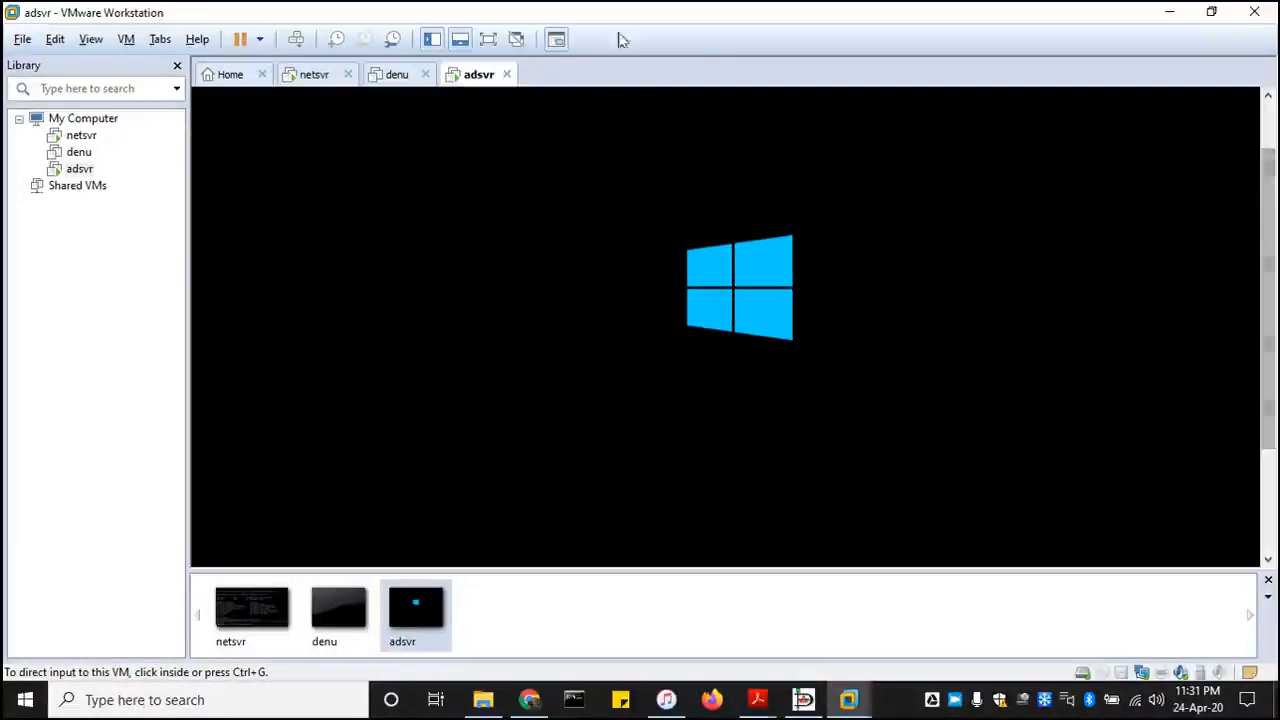
- Put adsvr's console back in full screen and wait for the sign-in screen
left_click(489, 40)
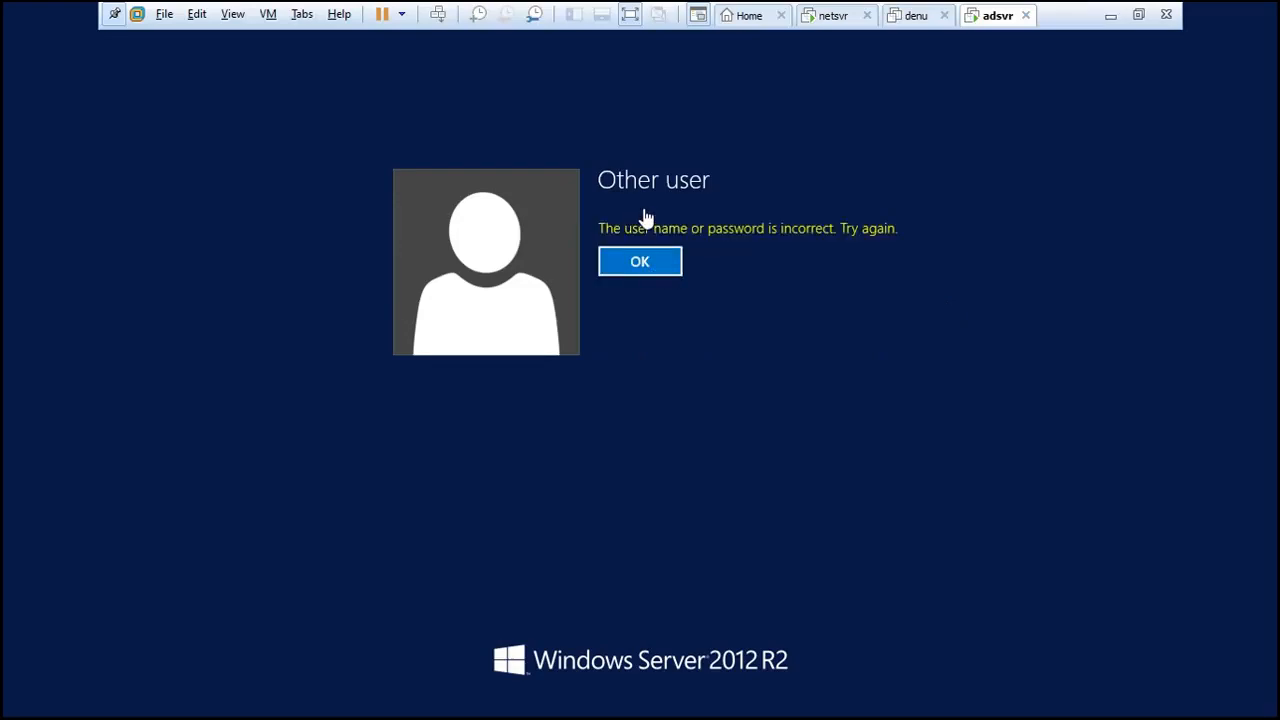
- Dismiss the sign-in error, then enter OPENLECTURER\administrator and the domain administrator password
left_click(664, 267)
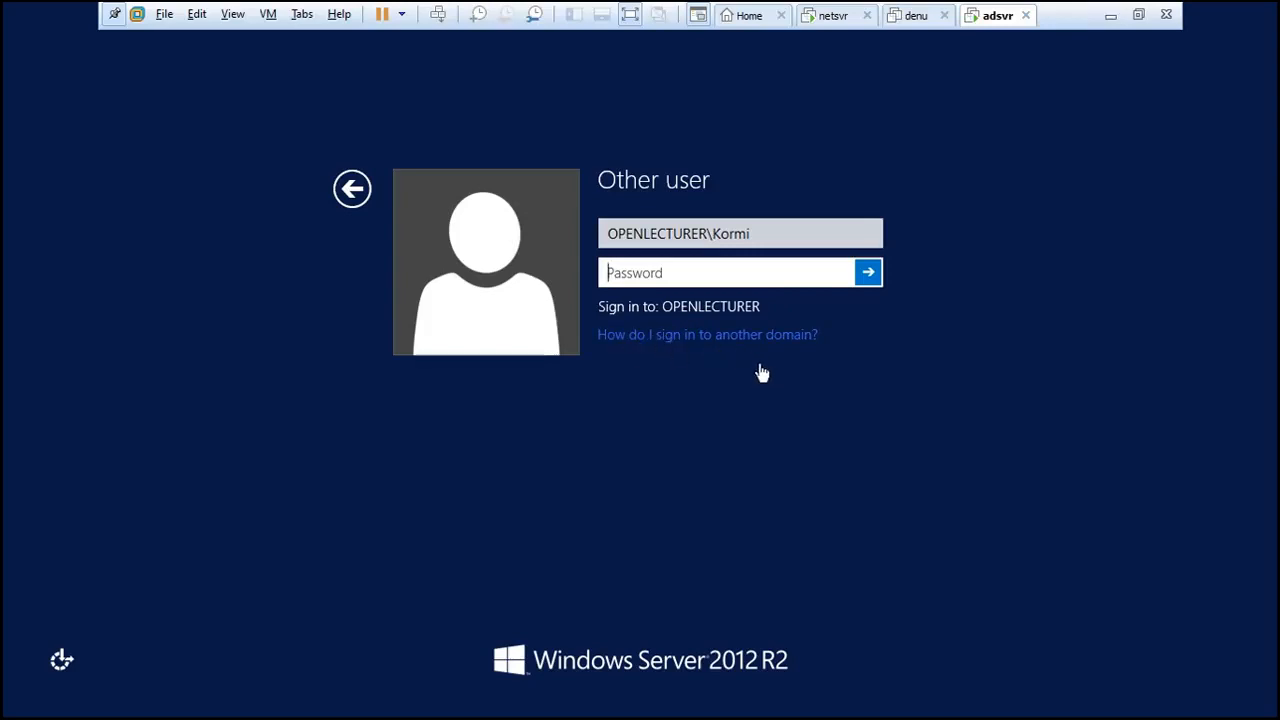
left_click(760, 233)
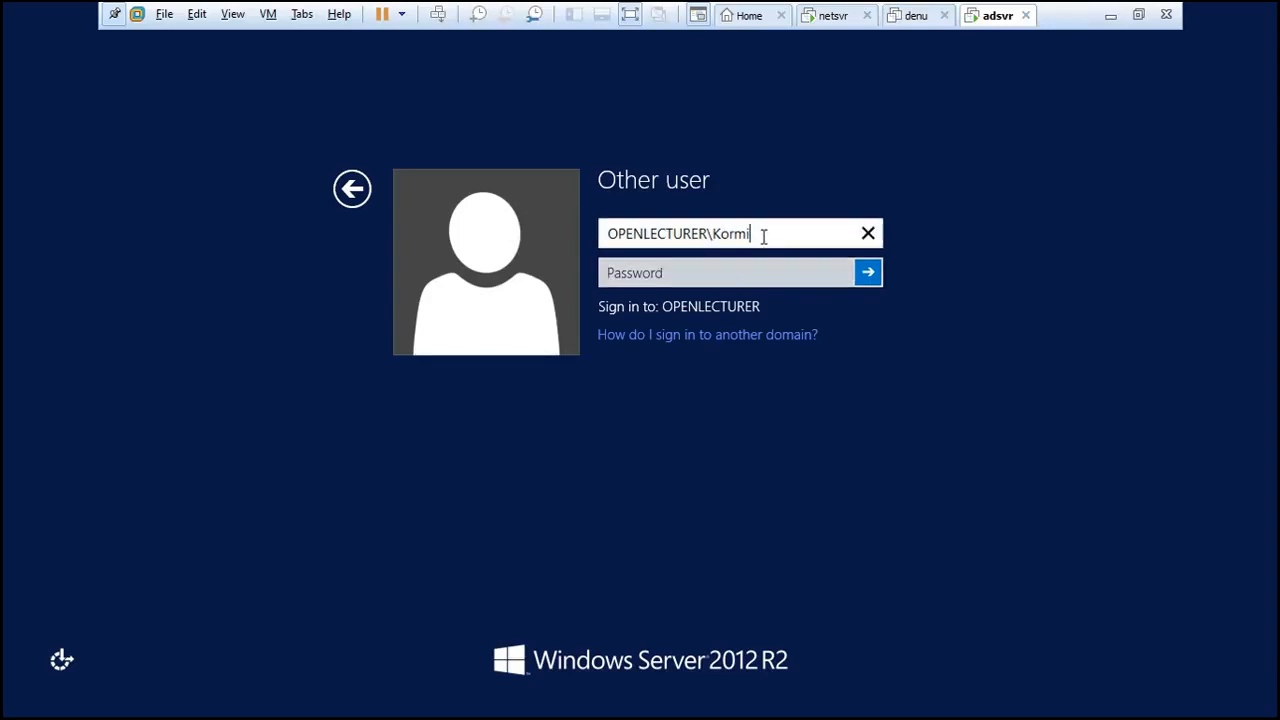
key("BackSpace")
key("BackSpace")
key("BackSpace")
key("BackSpace")
type("administrator")
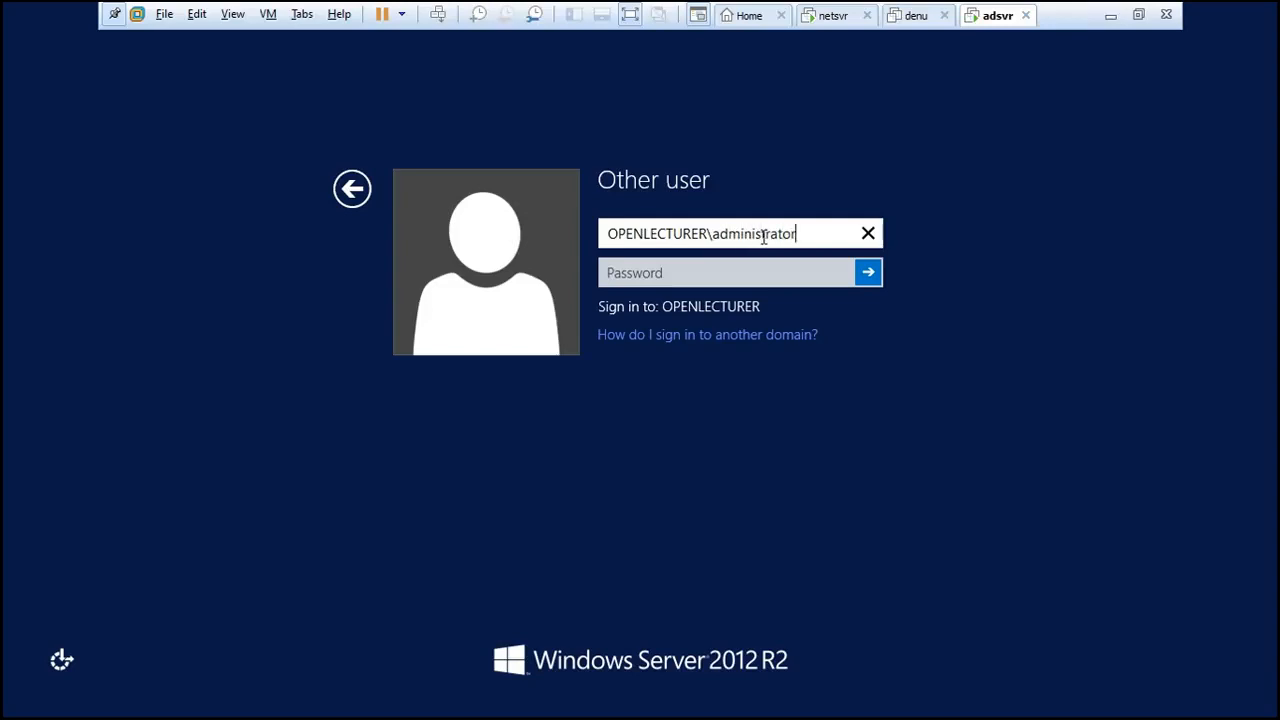
left_click(728, 272)
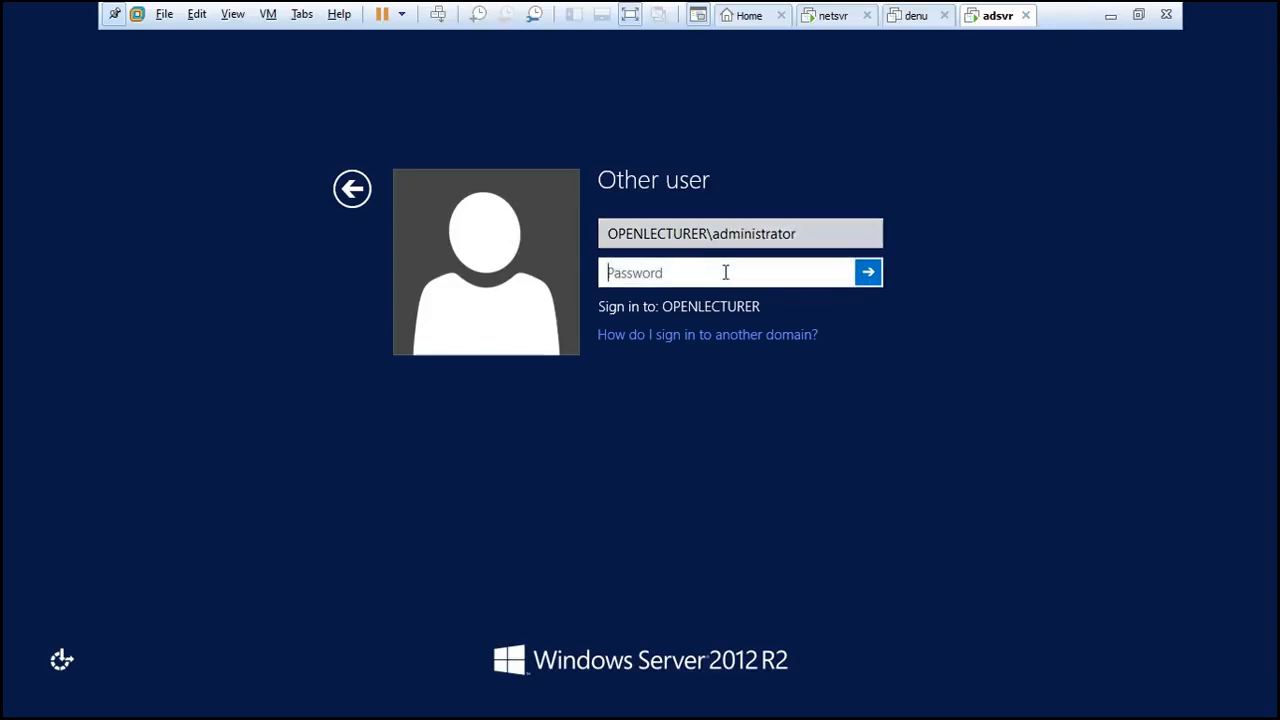
key("Caps_Lock")
type("********")
- Submit the sign-in and open Network and Sharing Center from the taskbar network icon
key("Return")
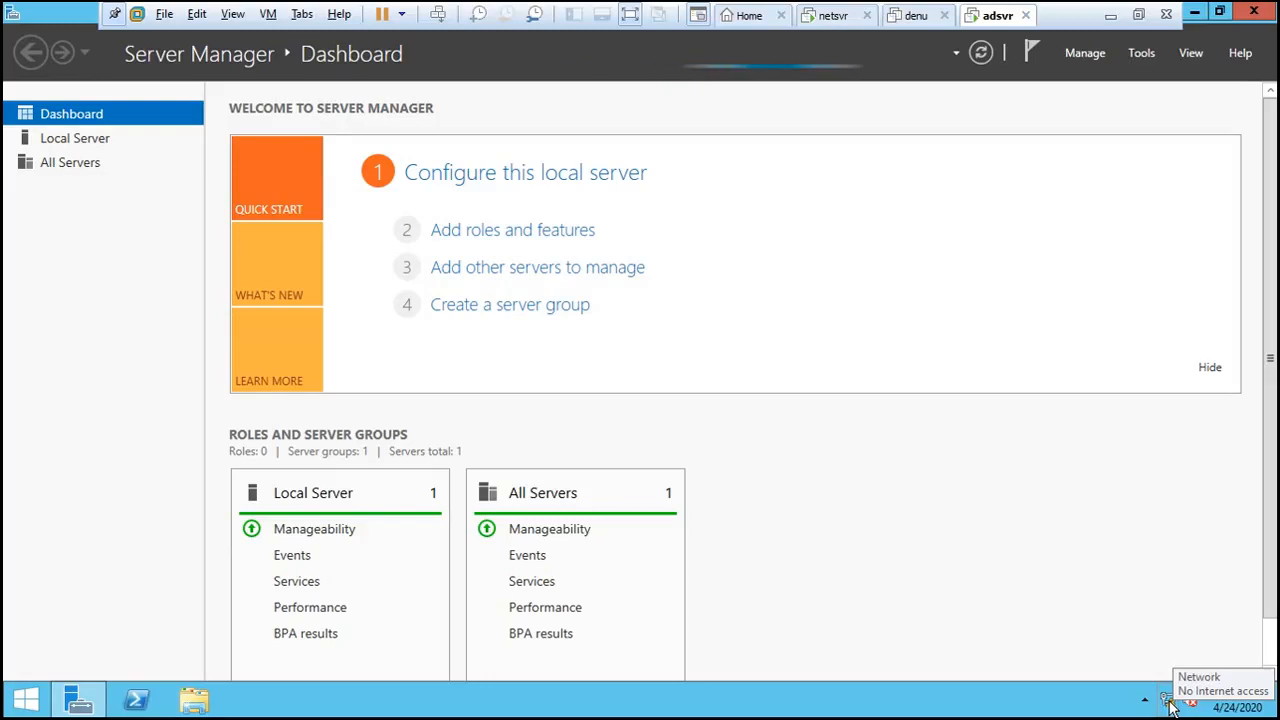
right_click(1170, 701)
left_click(1170, 697)
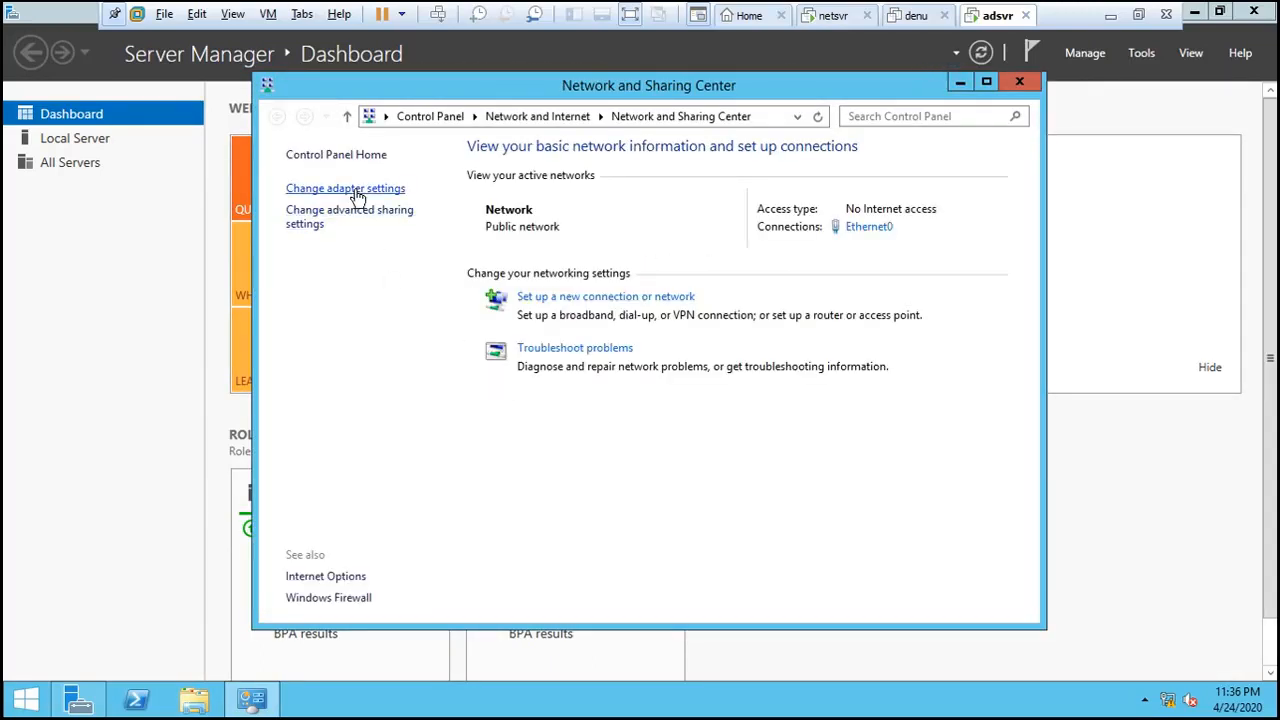
- Open the Internet Protocol Version 4 properties of the Ethernet0 adapter
left_click(358, 190)
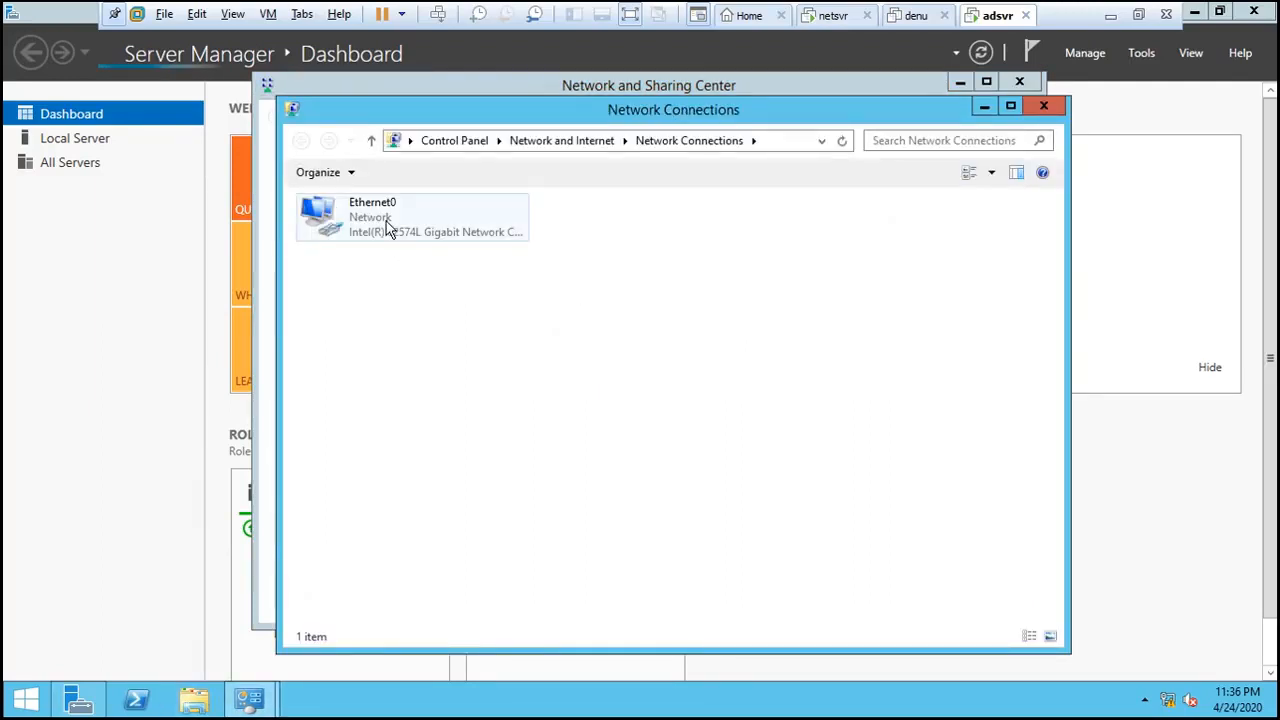
left_click(387, 228)
right_click(386, 221)
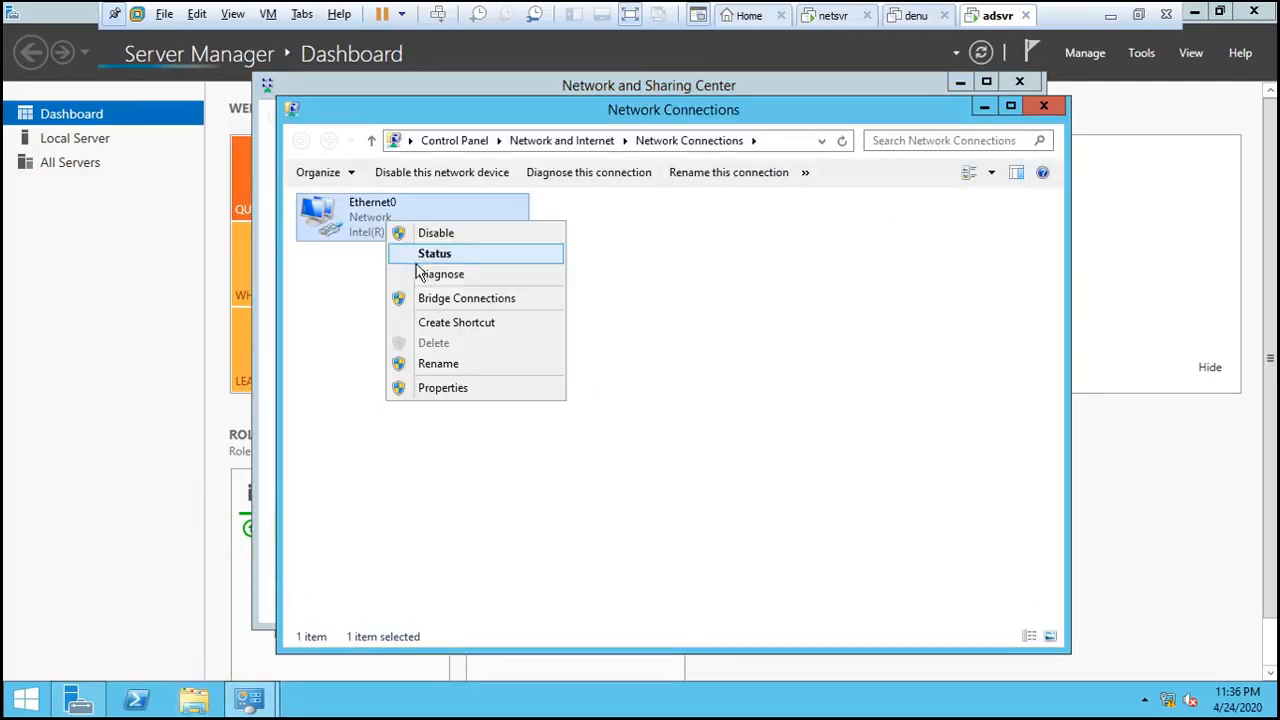
left_click(455, 392)
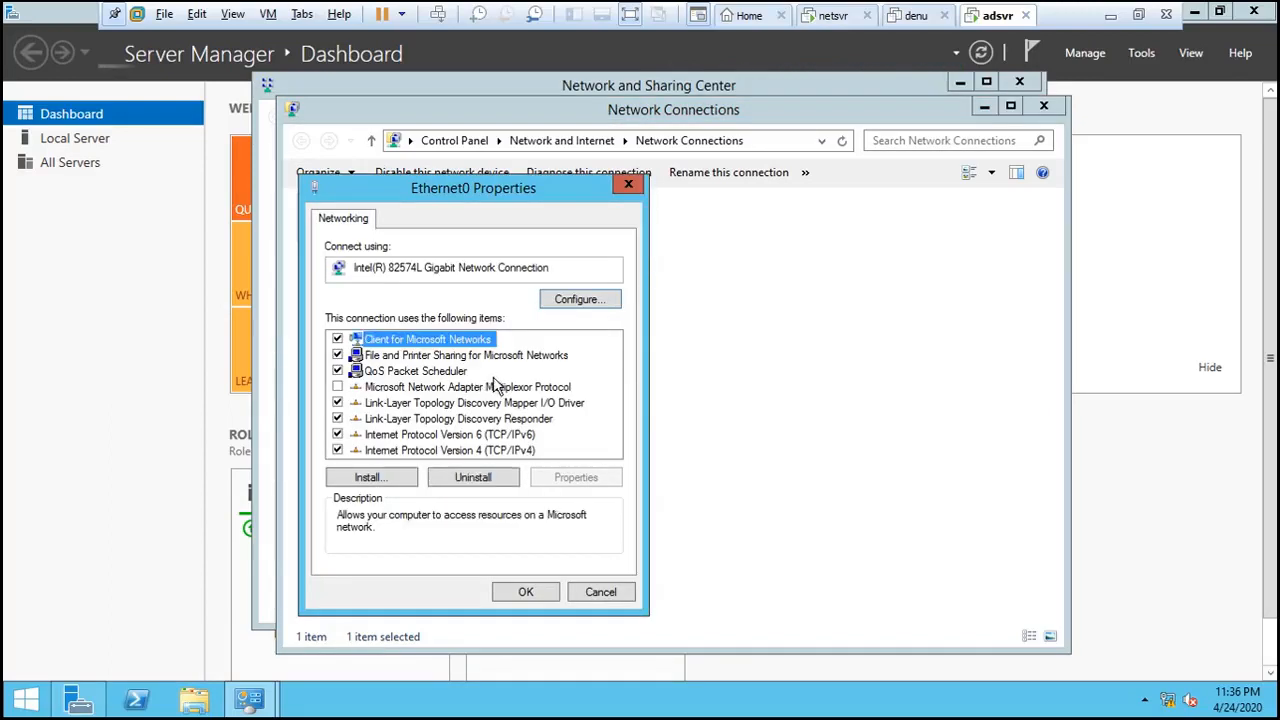
left_click(495, 451)
left_click(576, 477)
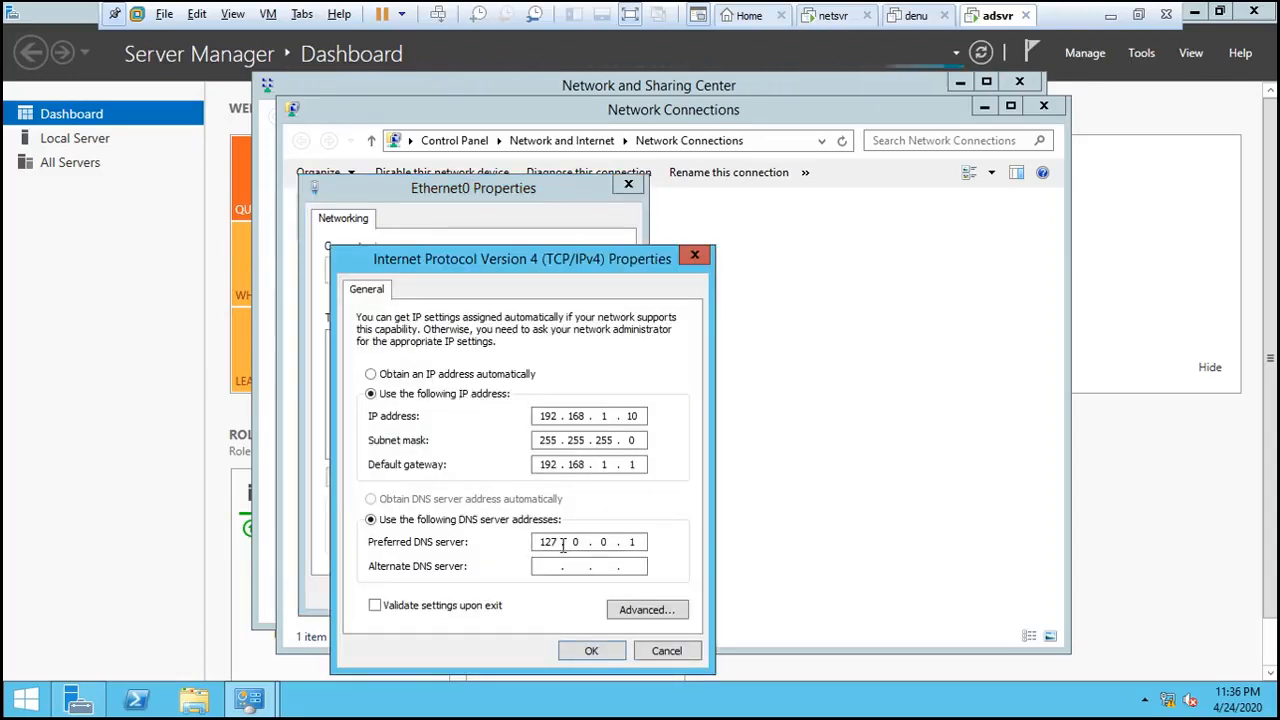
- Change the preferred DNS server from 127.0.0.1 to 192.168.1.10, review Advanced settings, and save
left_click_drag(538, 542, 566, 544)
type("192 . ")
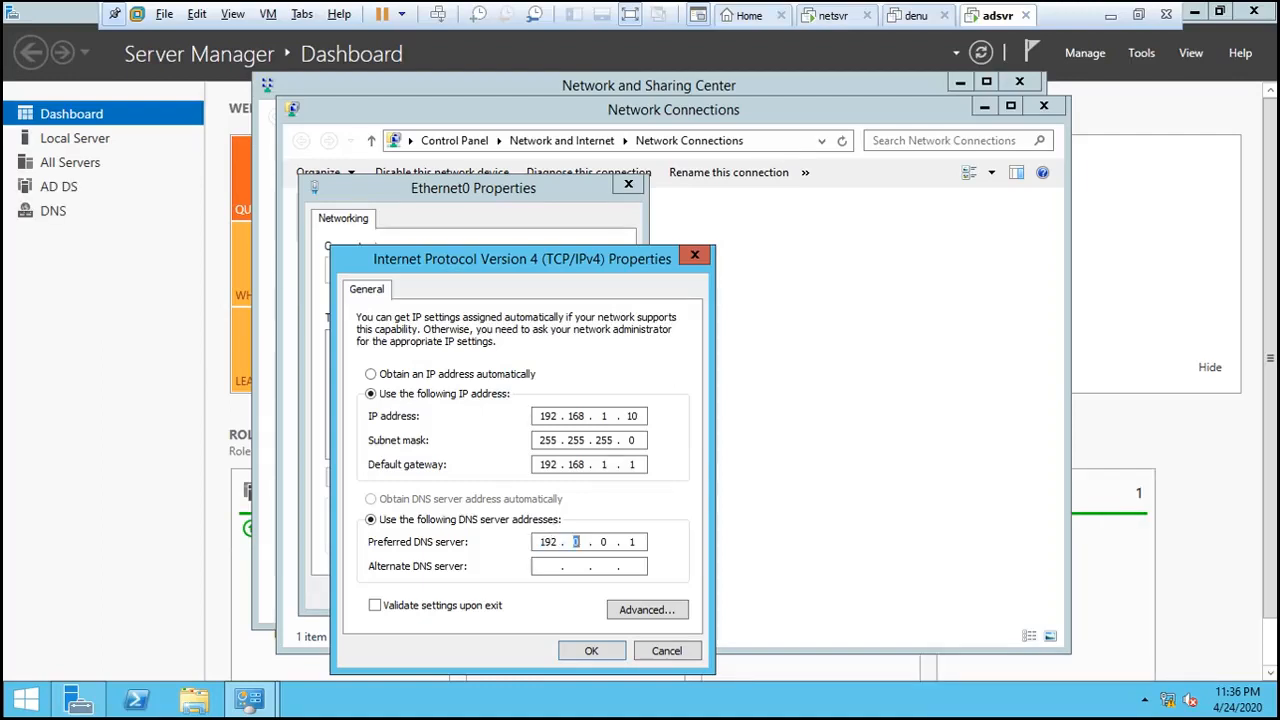
type("168")
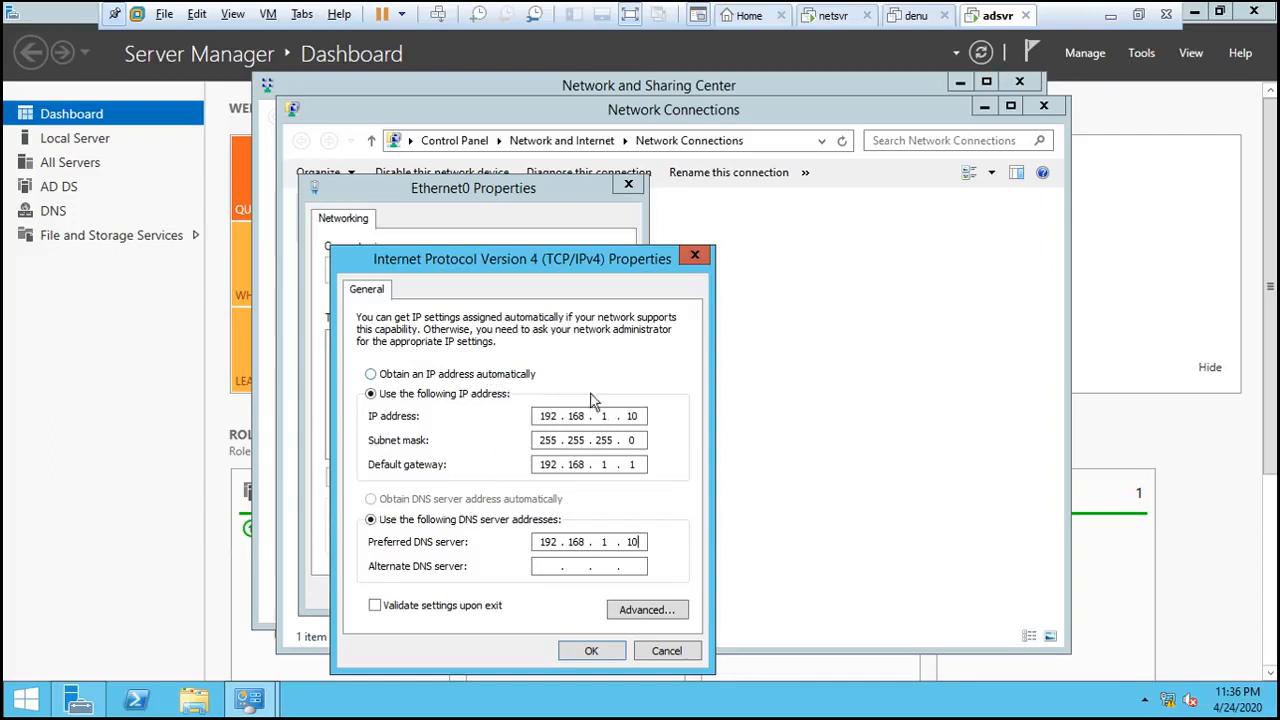
left_click(640, 616)
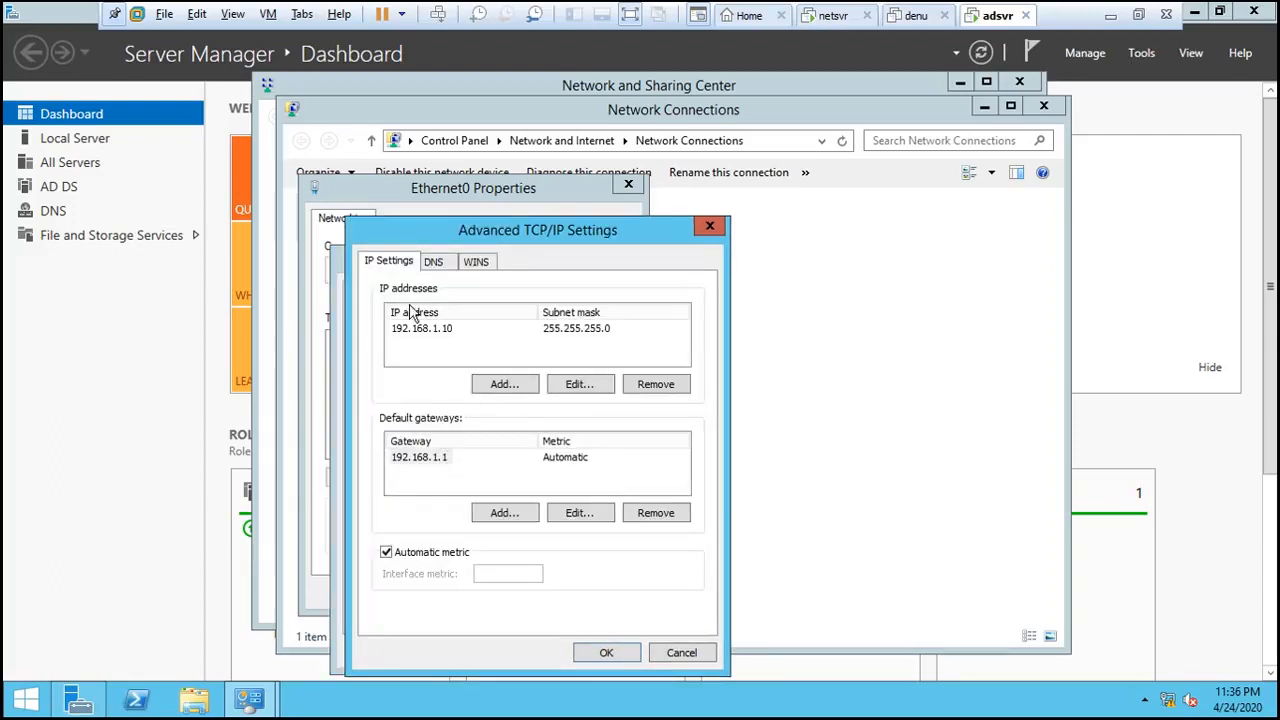
left_click(435, 262)
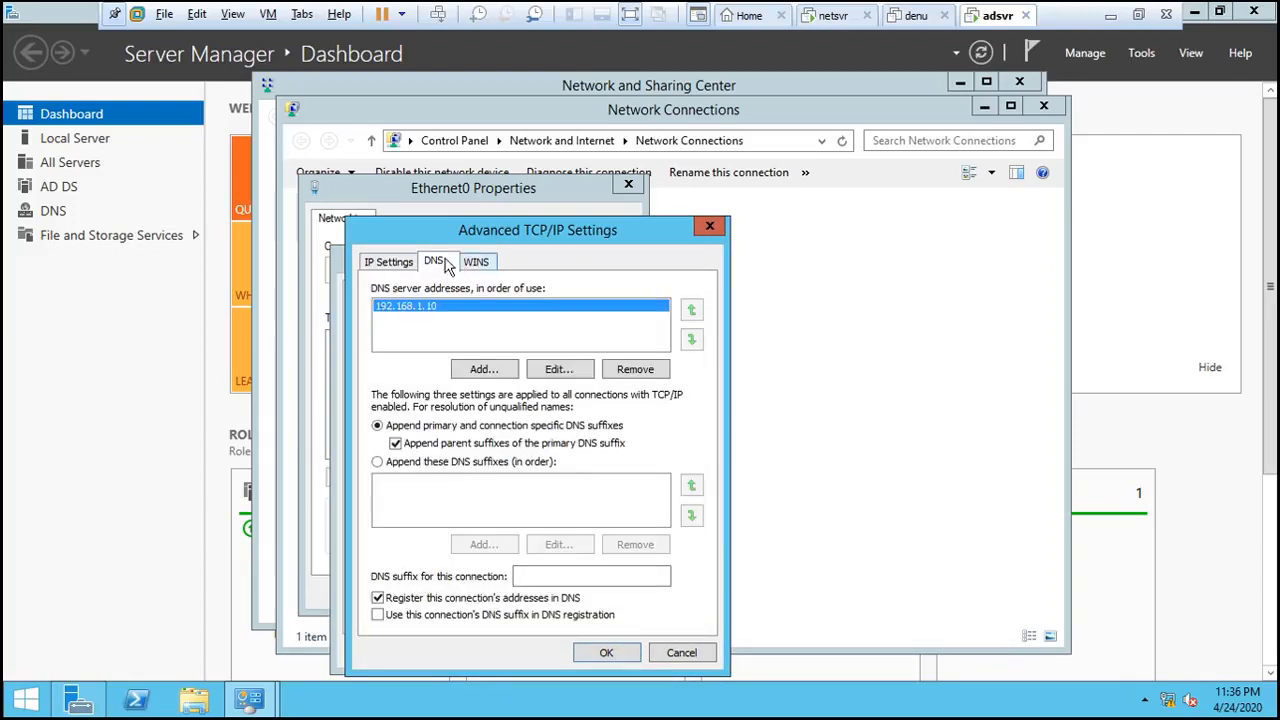
left_click(477, 262)
left_click(405, 262)
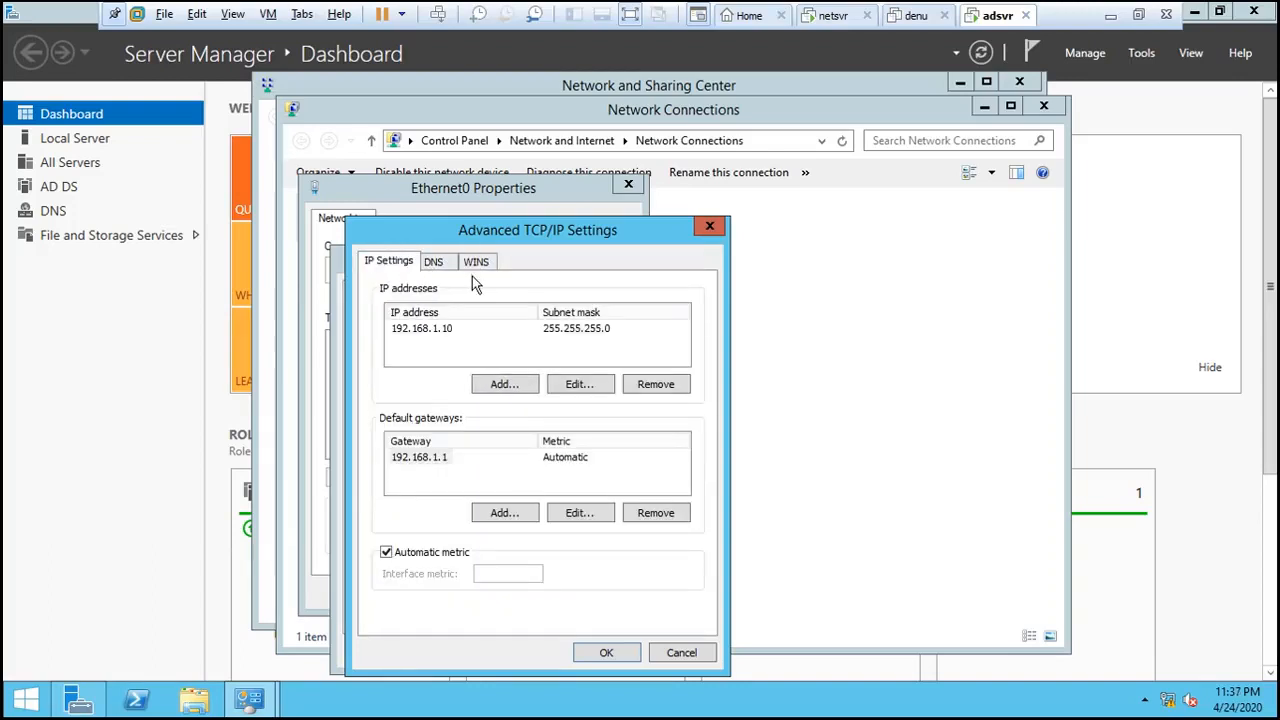
left_click(598, 654)
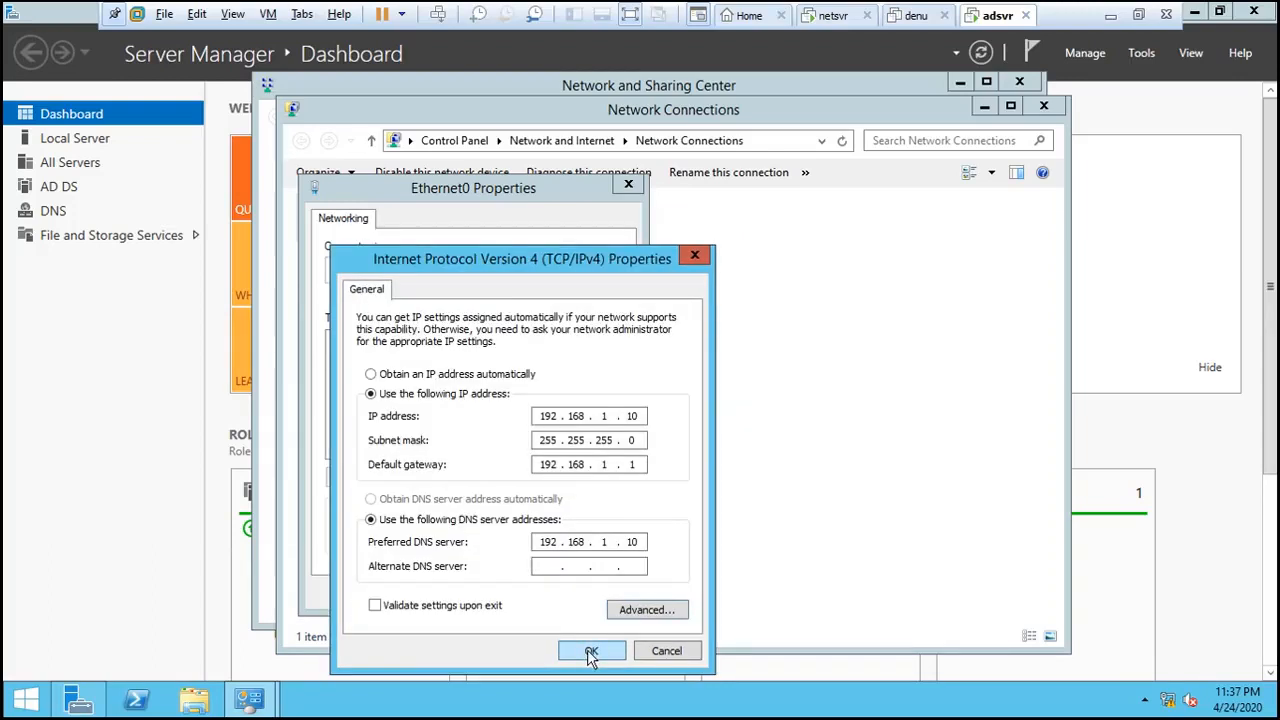
left_click(591, 651)
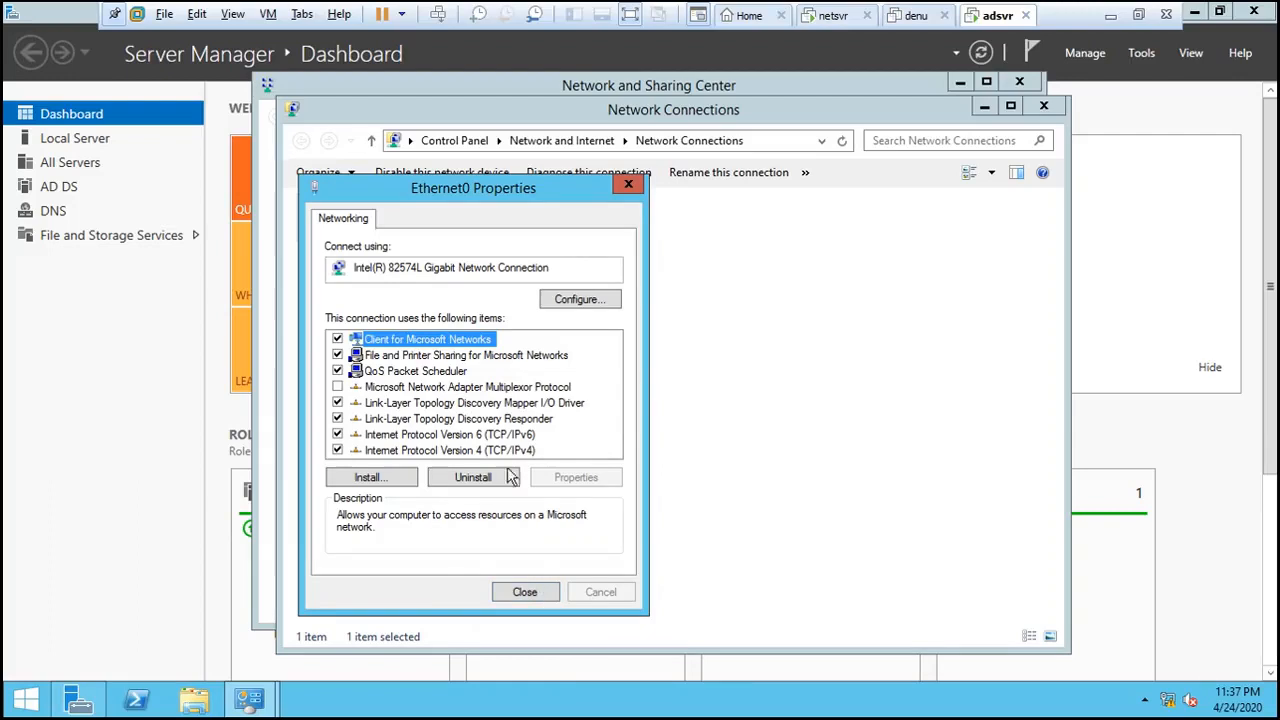
- Set Ethernet0's IPv6 DNS server to be obtained automatically instead of ::1
double_click(489, 437)
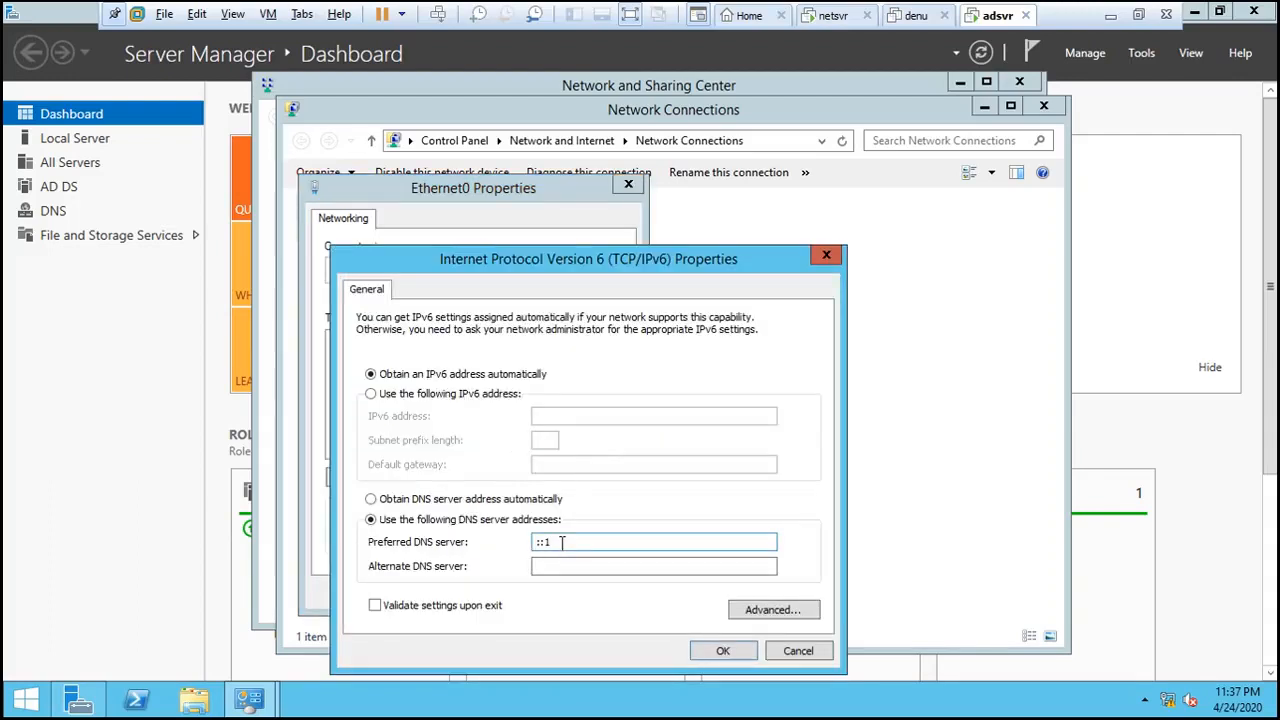
left_click_drag(561, 542, 490, 541)
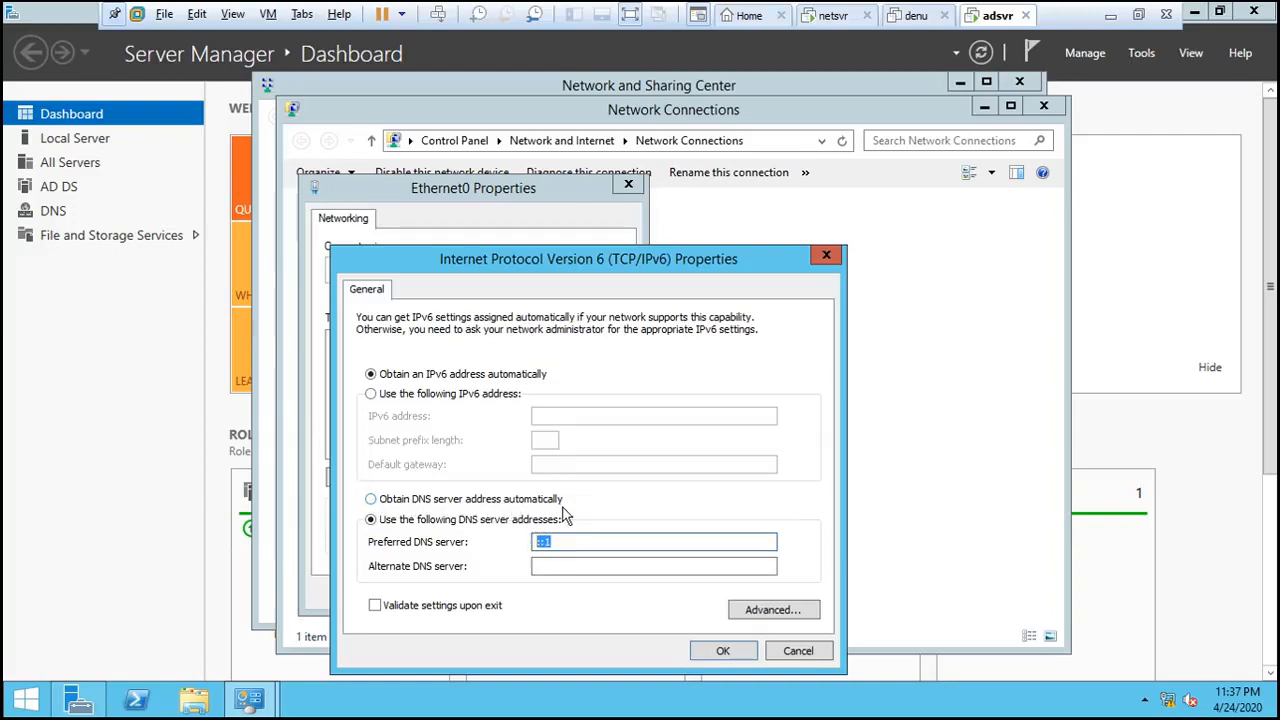
left_click(372, 497)
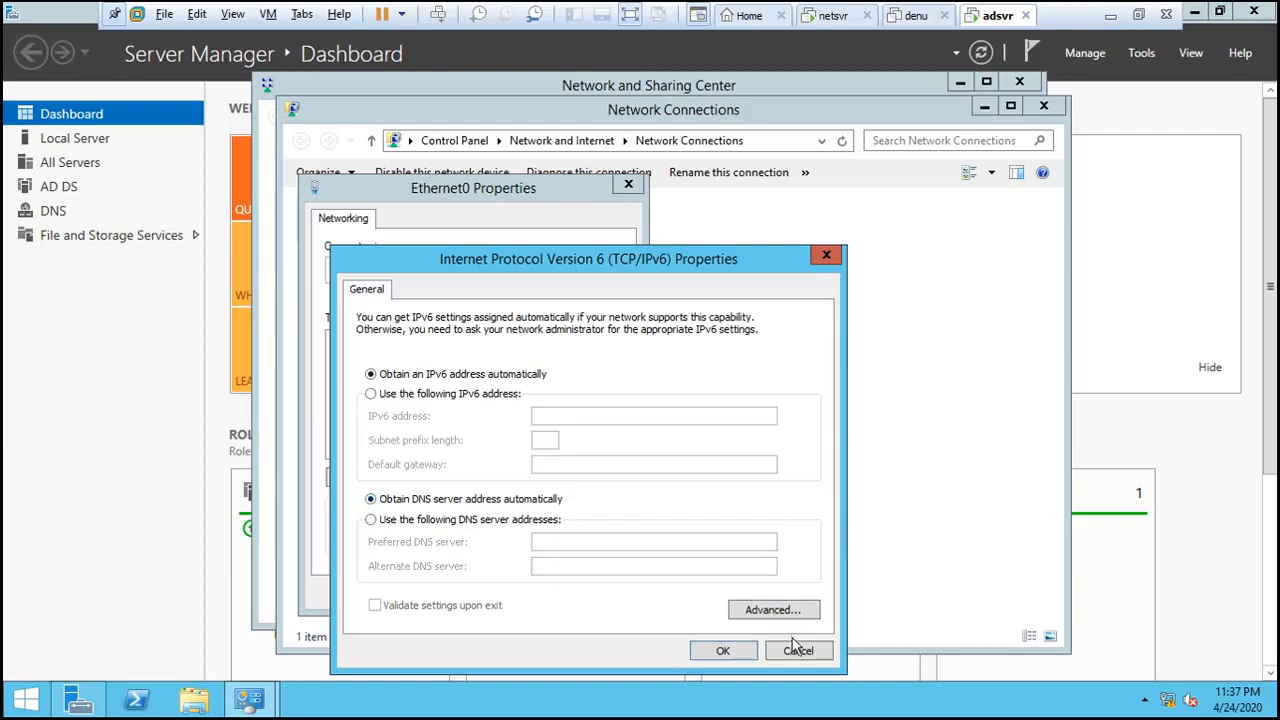
left_click(752, 612)
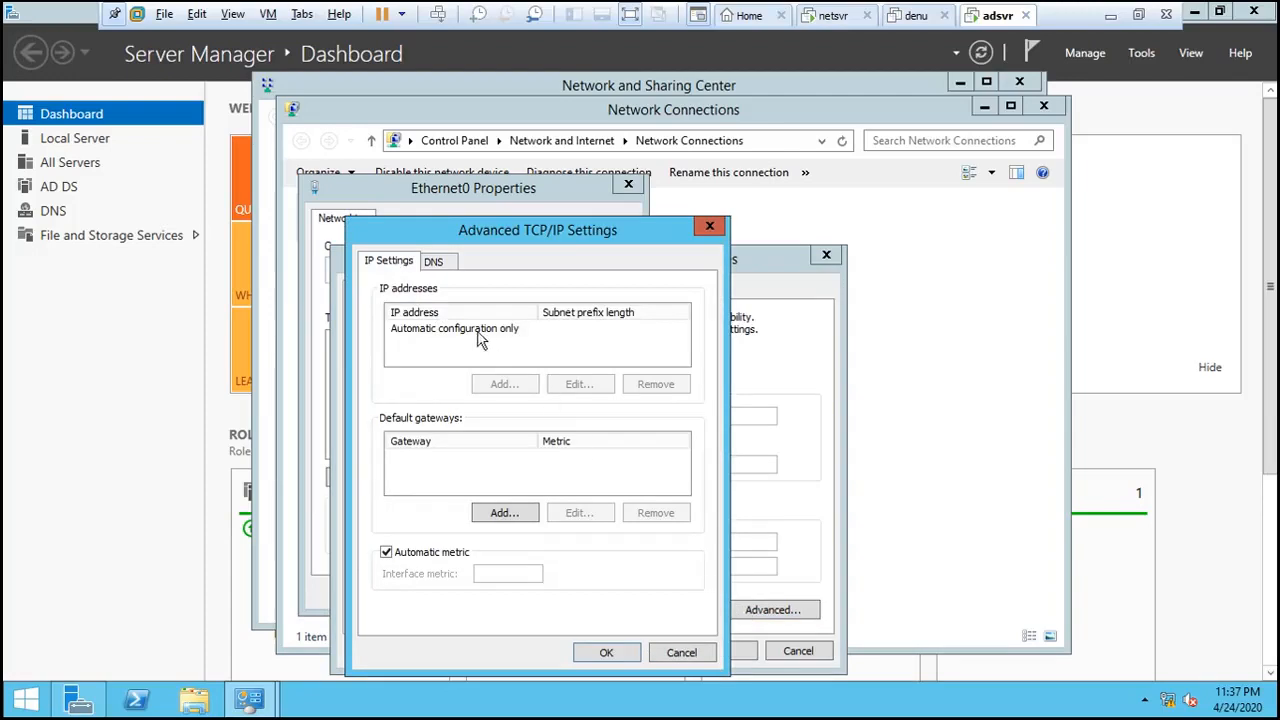
left_click(436, 263)
left_click(408, 264)
left_click(607, 653)
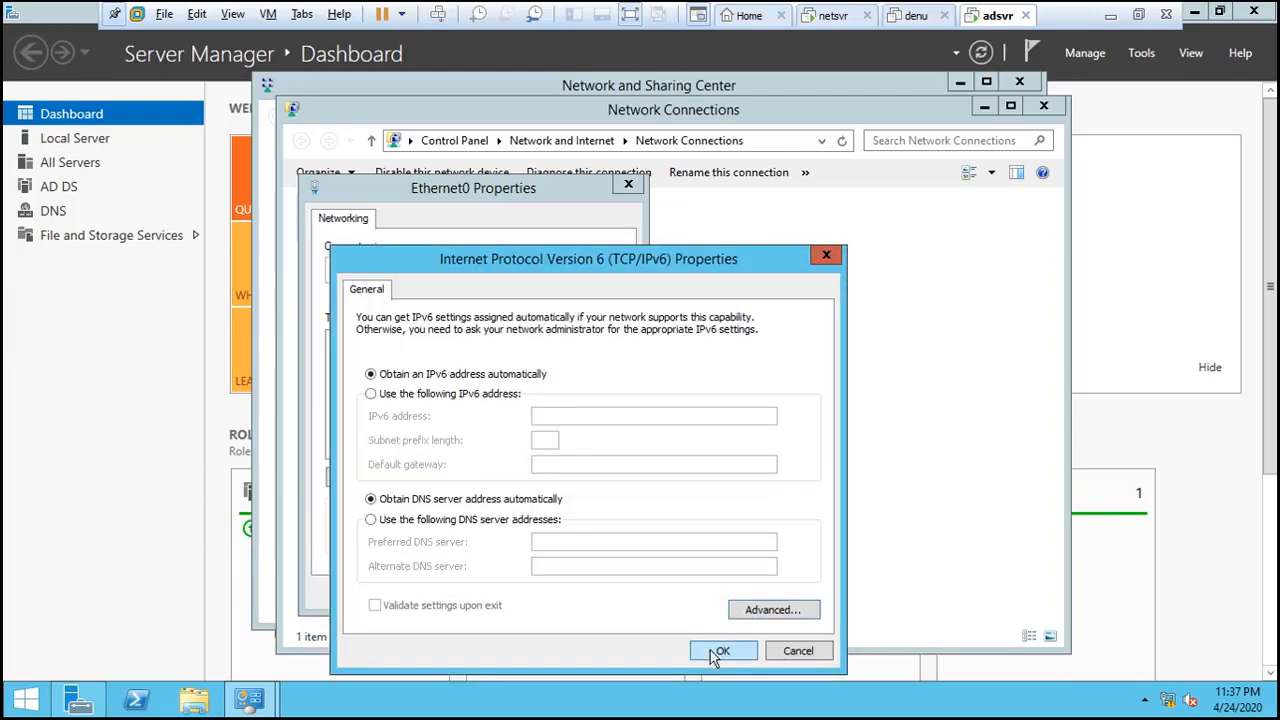
left_click(716, 651)
- Close Ethernet0 Properties, refresh the connections list, and close Network Connections
left_click(540, 594)
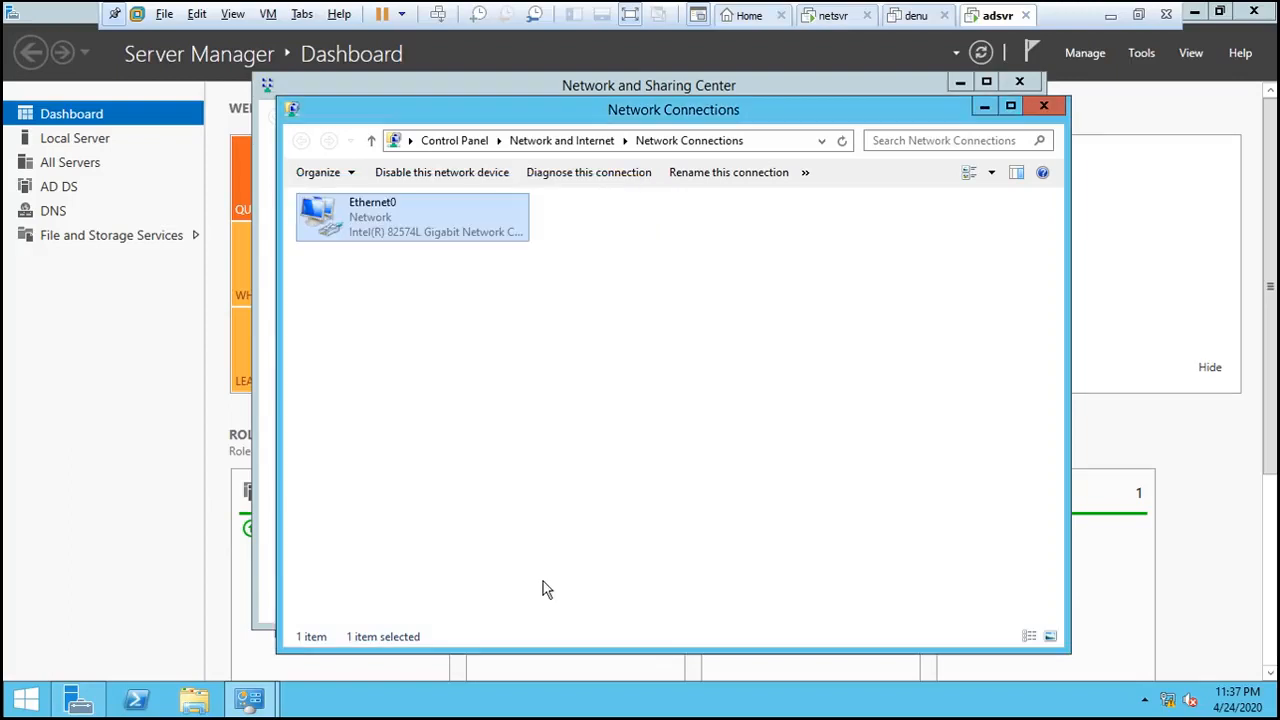
right_click(616, 324)
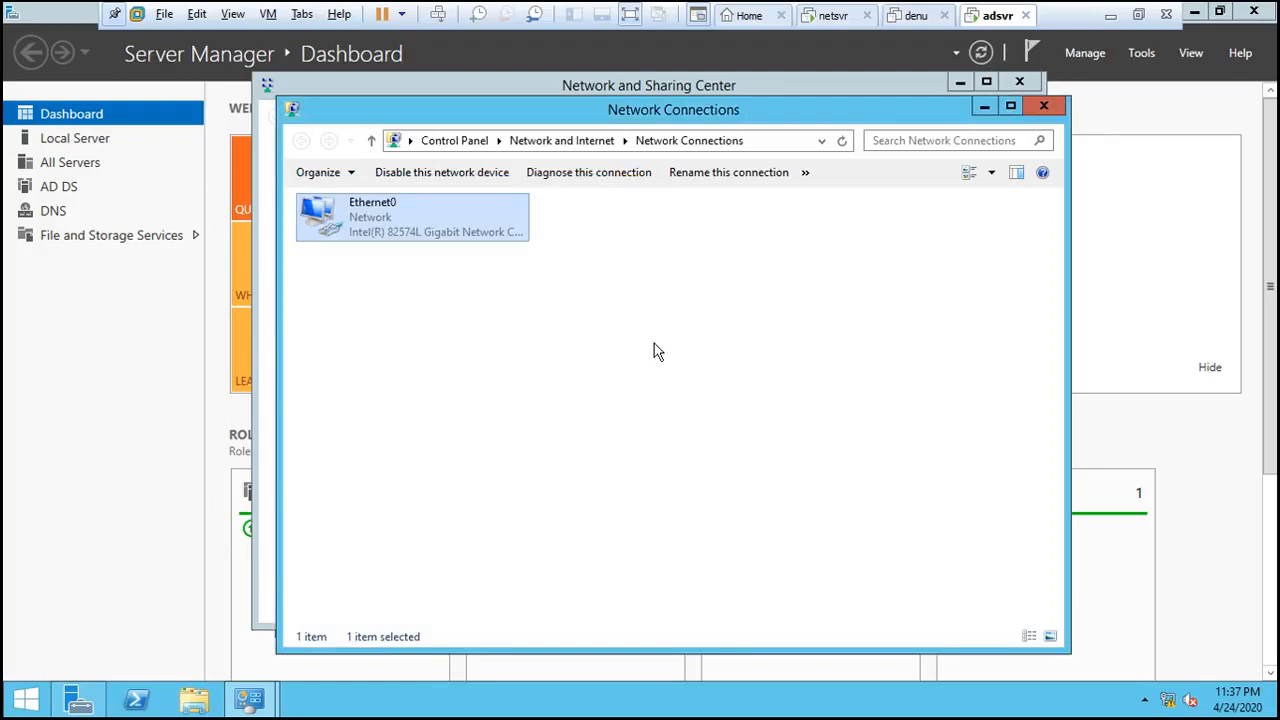
left_click(662, 396)
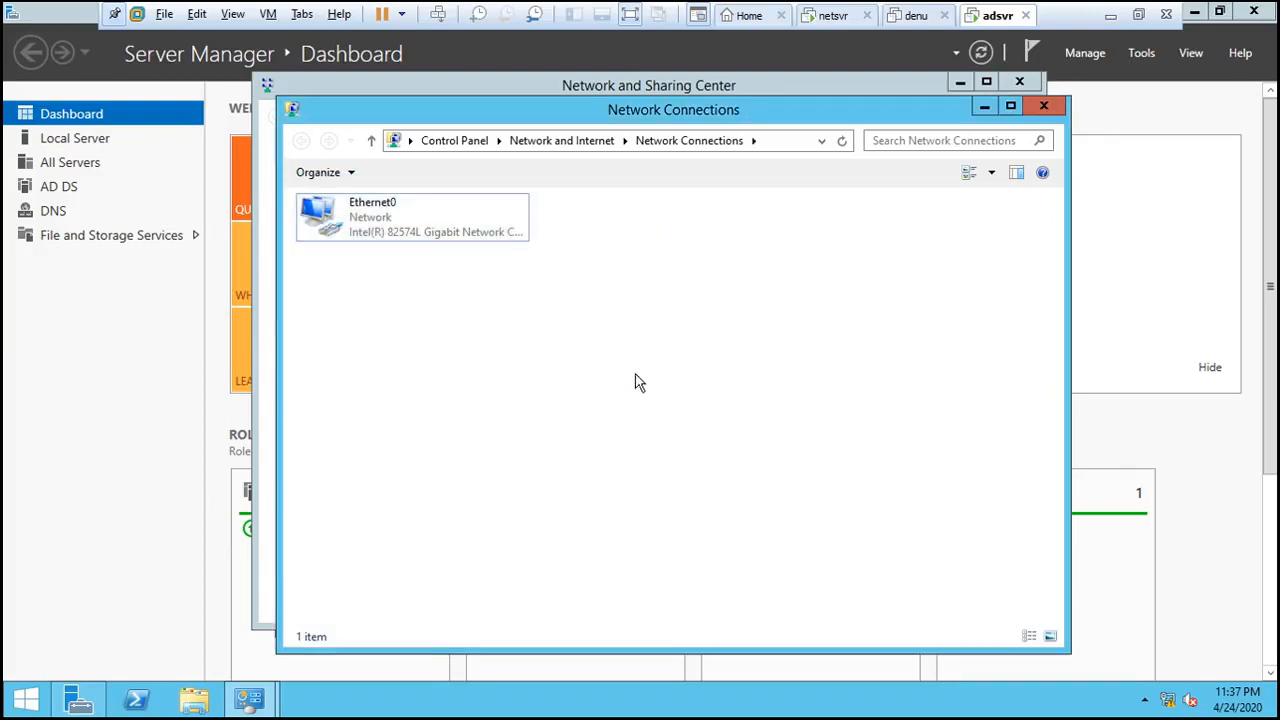
left_click(1042, 107)
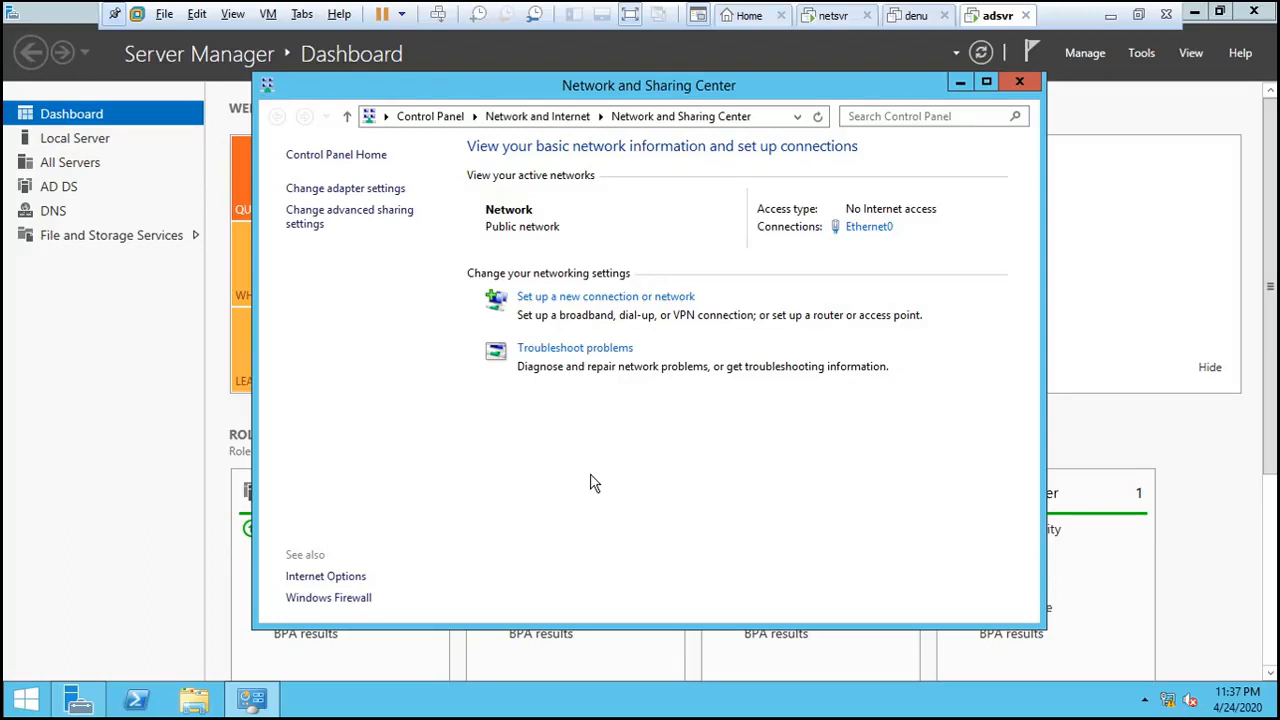
key("super+r")
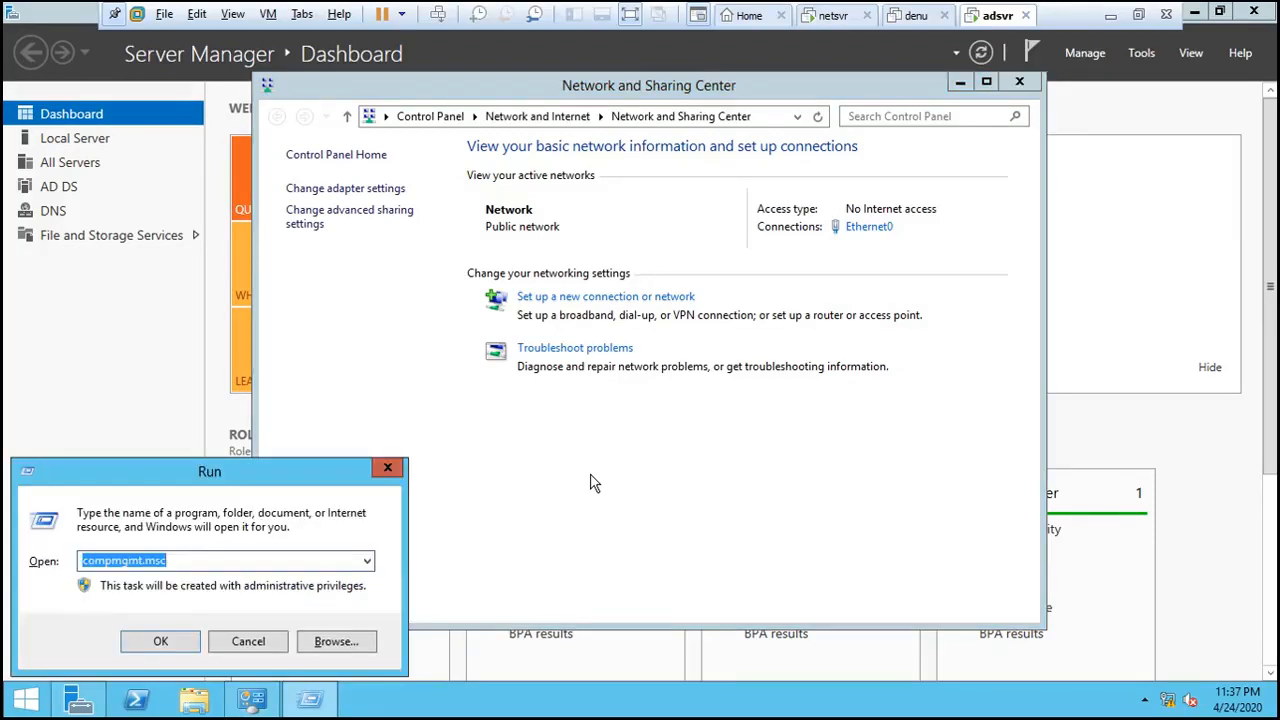
type("cmd")
key("Return")
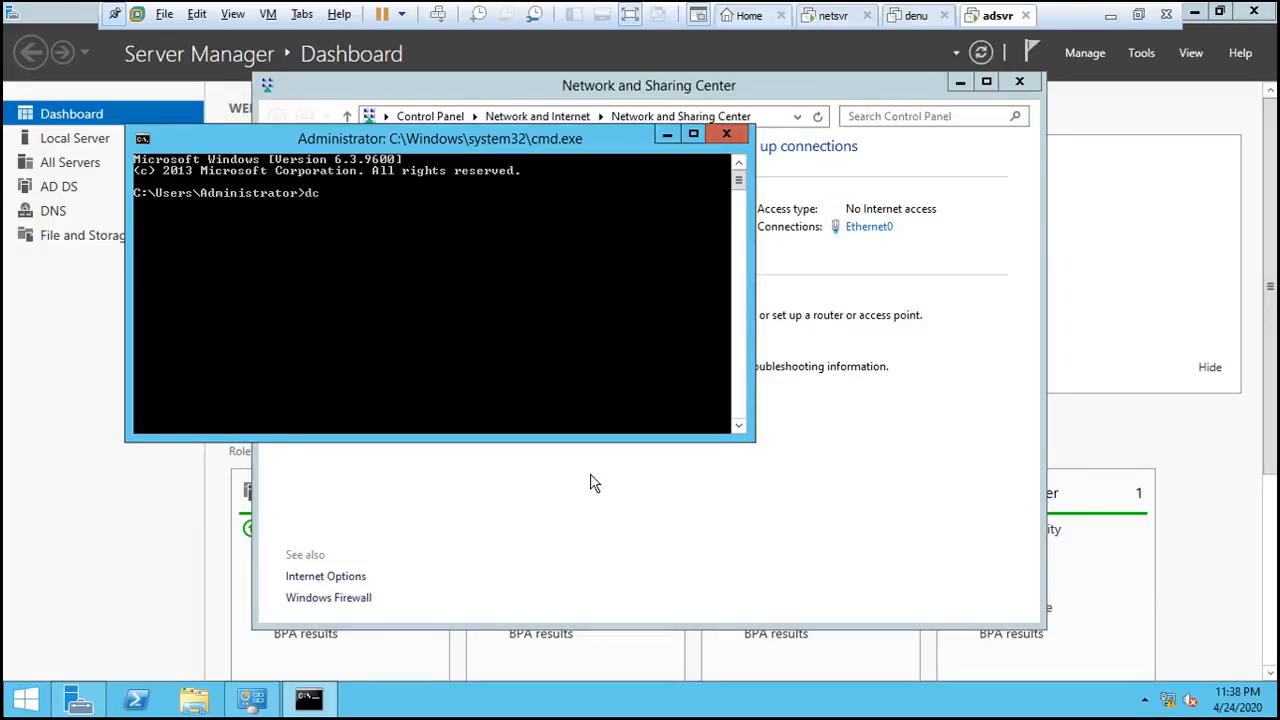
type("diag")
key("Return")
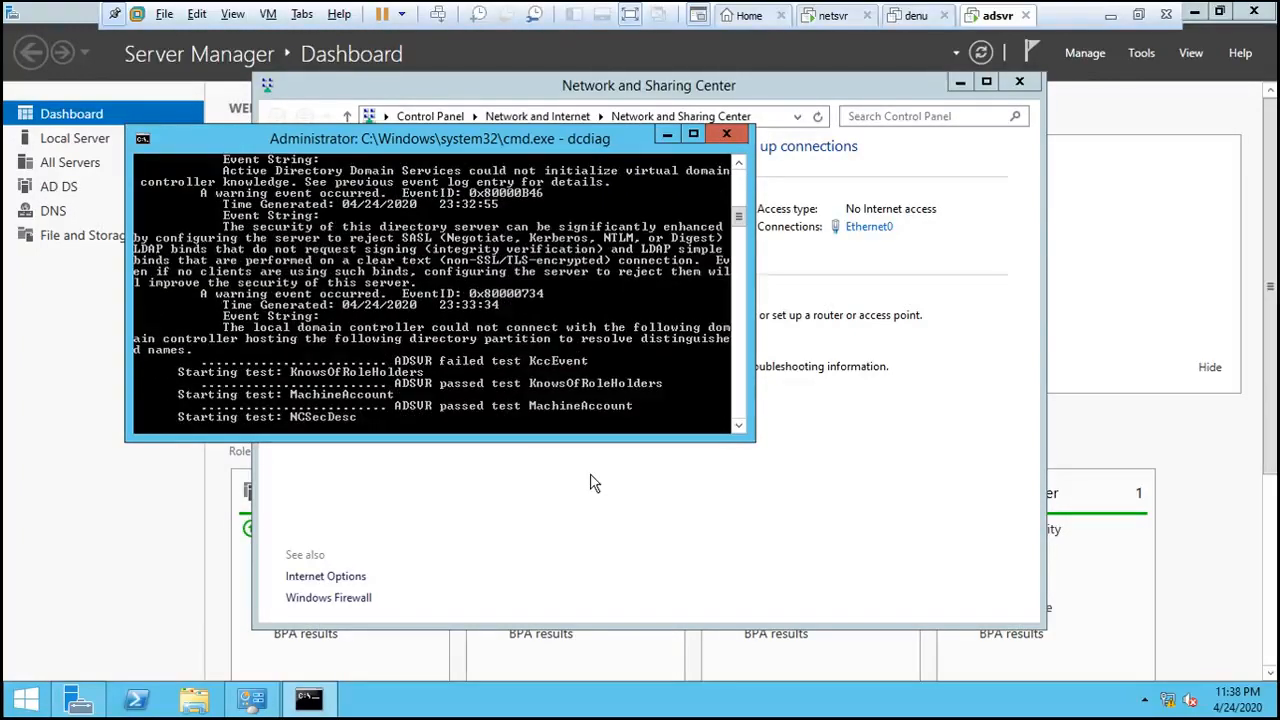
left_click(695, 135)
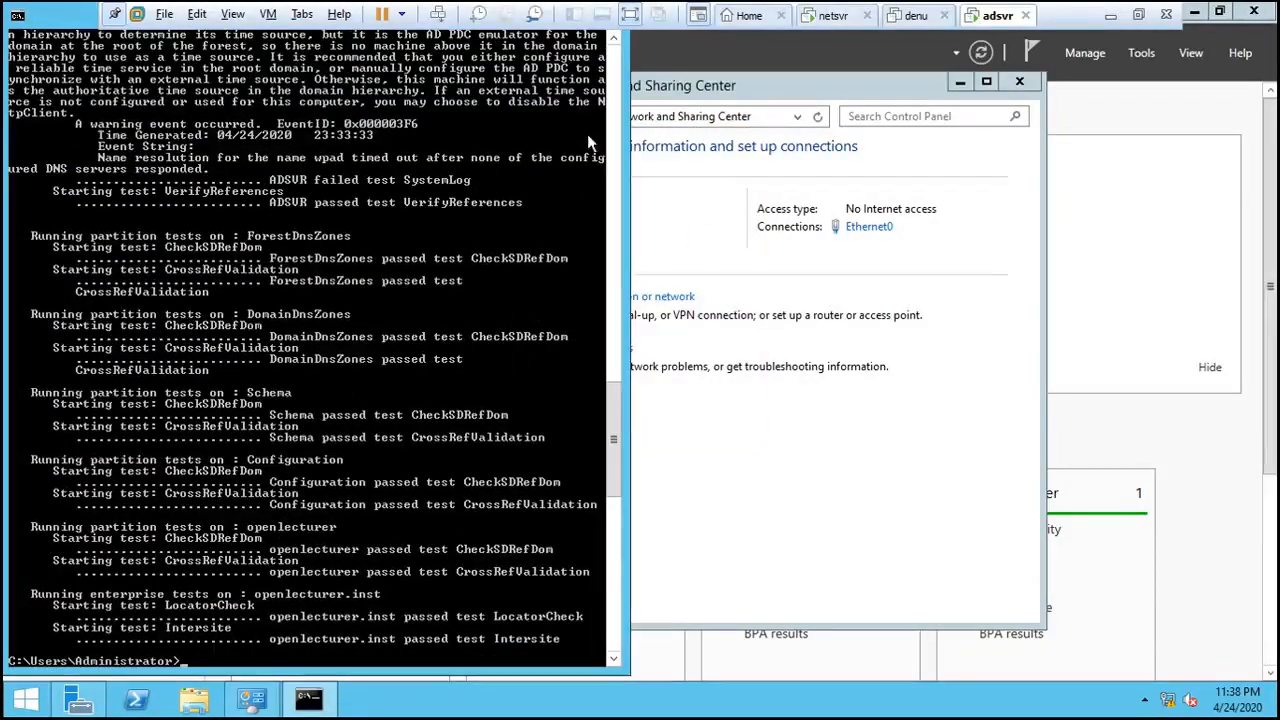
scroll(450, 341, "up", 5)
scroll(450, 341, "down", 12)
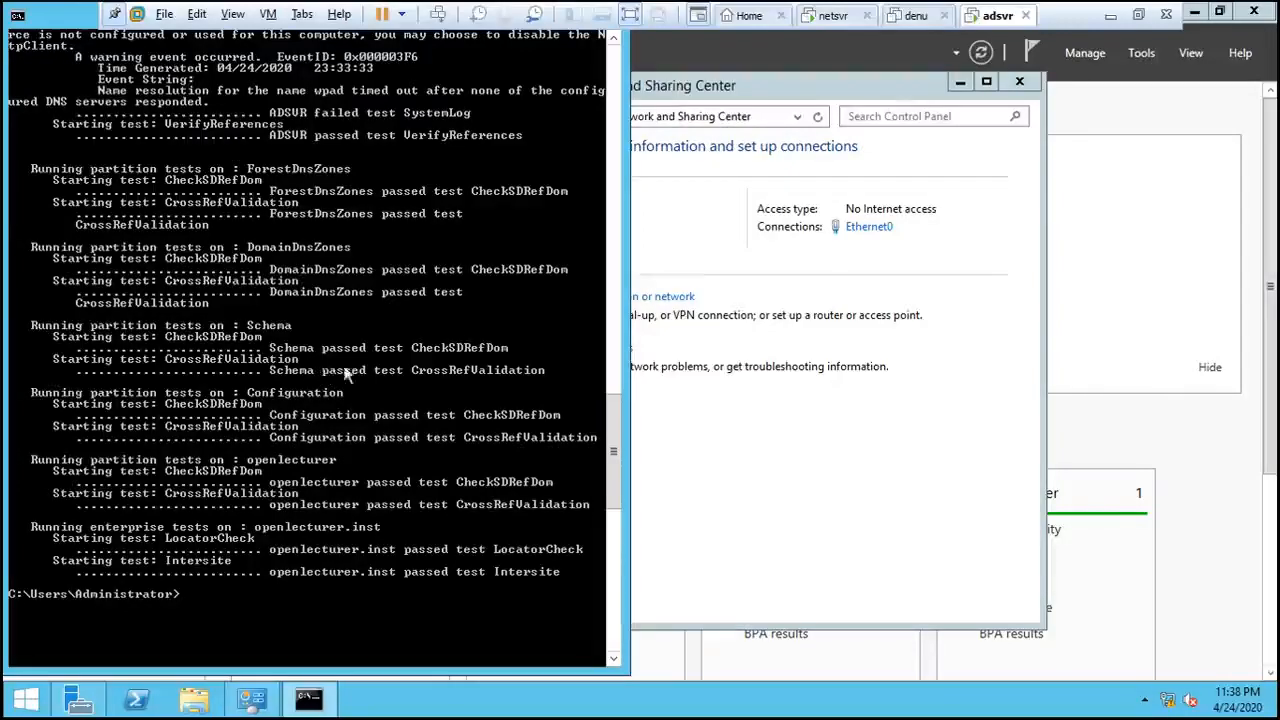
scroll(361, 349, "up", 4)
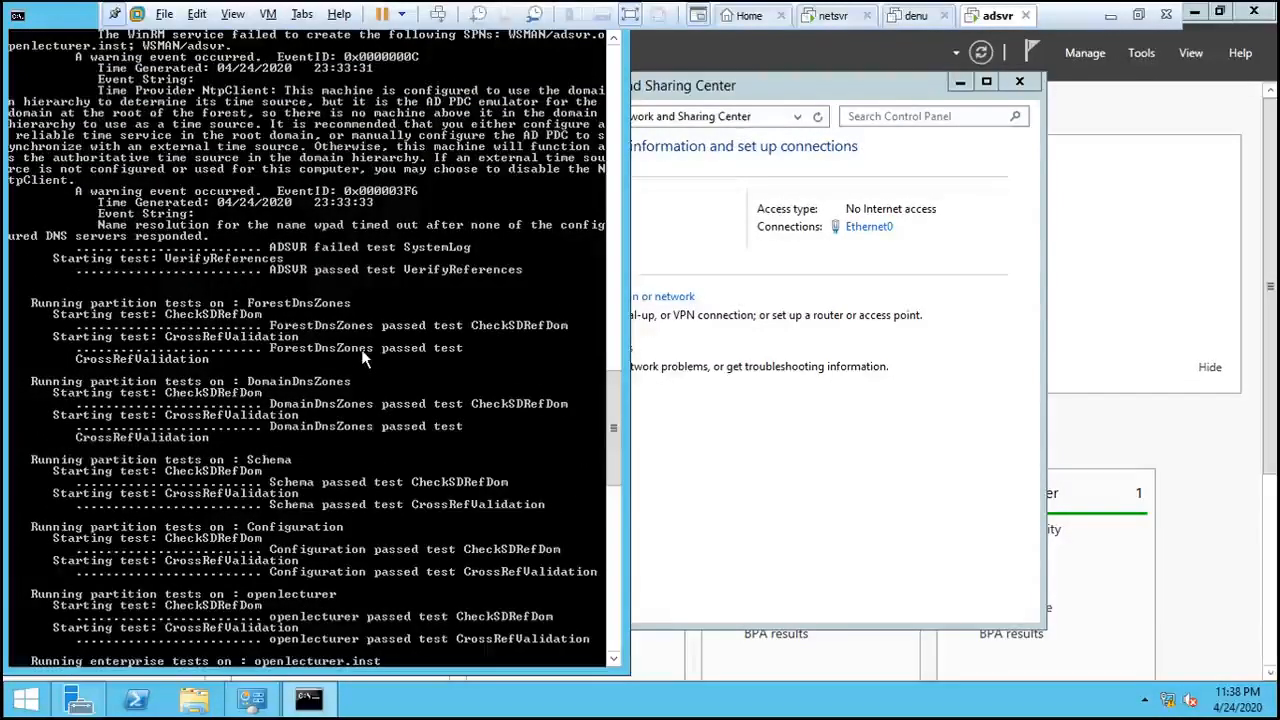
scroll(361, 352, "up", 10)
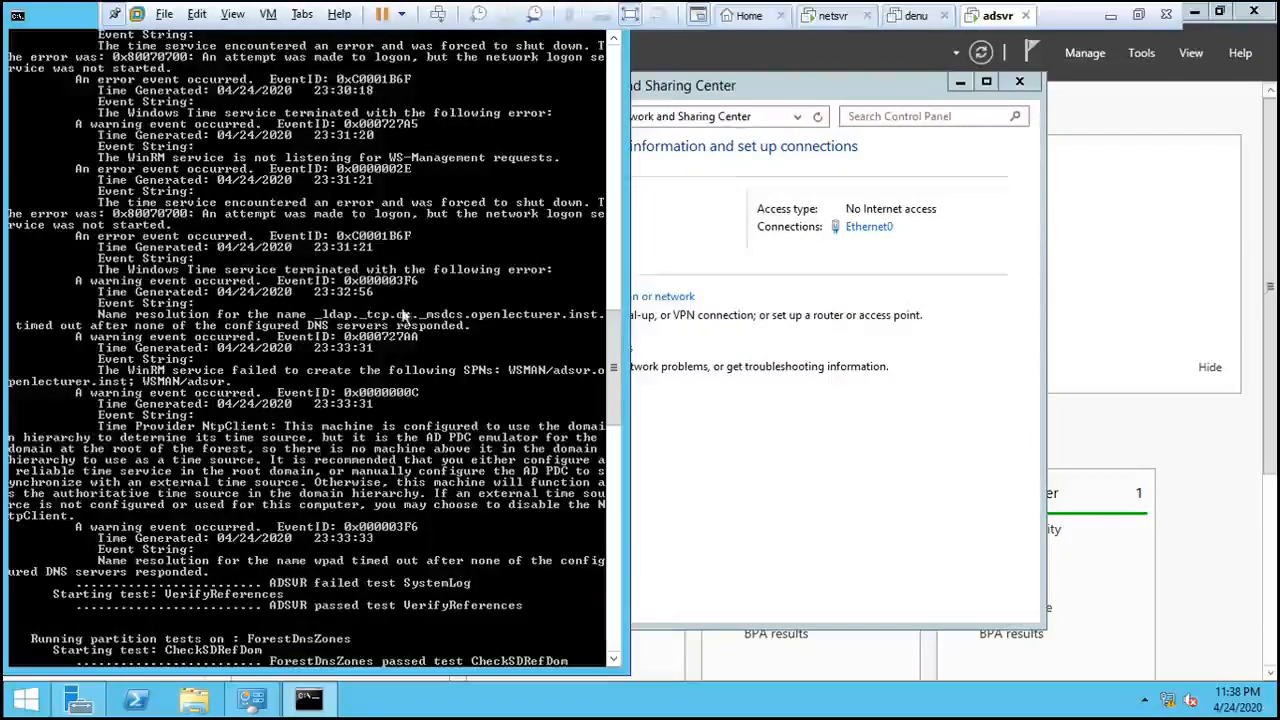
scroll(347, 319, "up", 3)
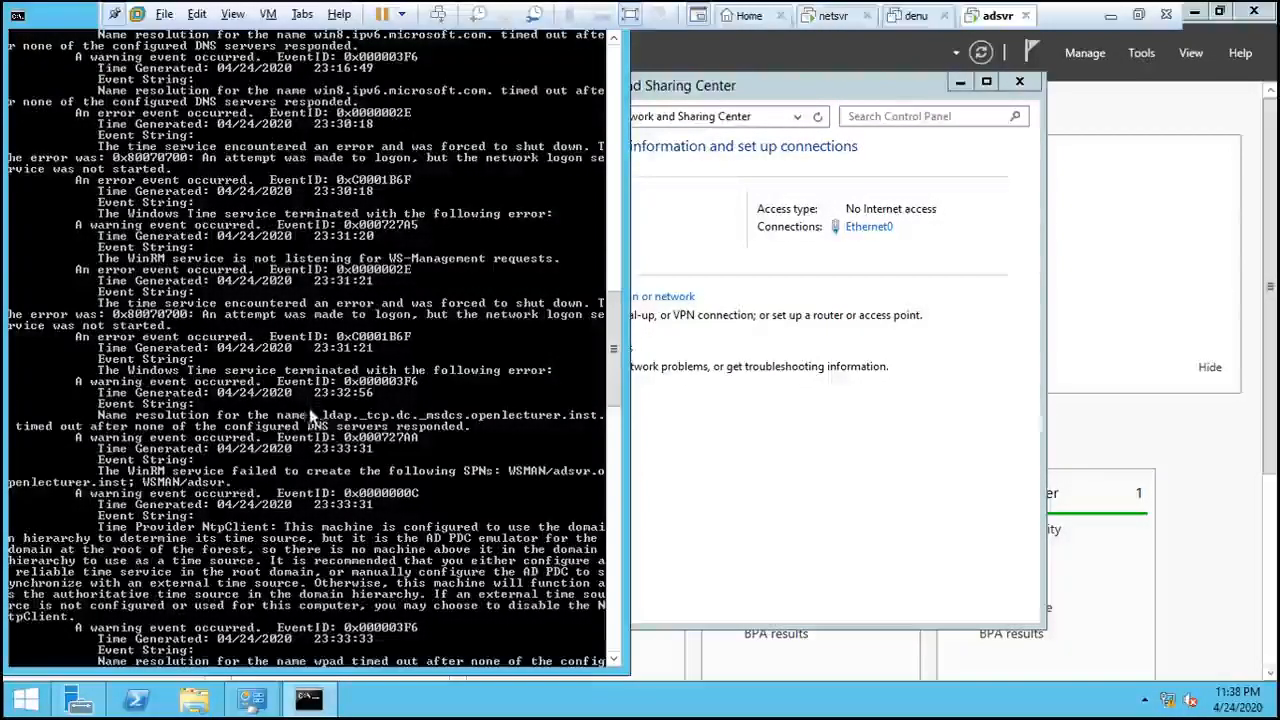
scroll(372, 425, "up", 5)
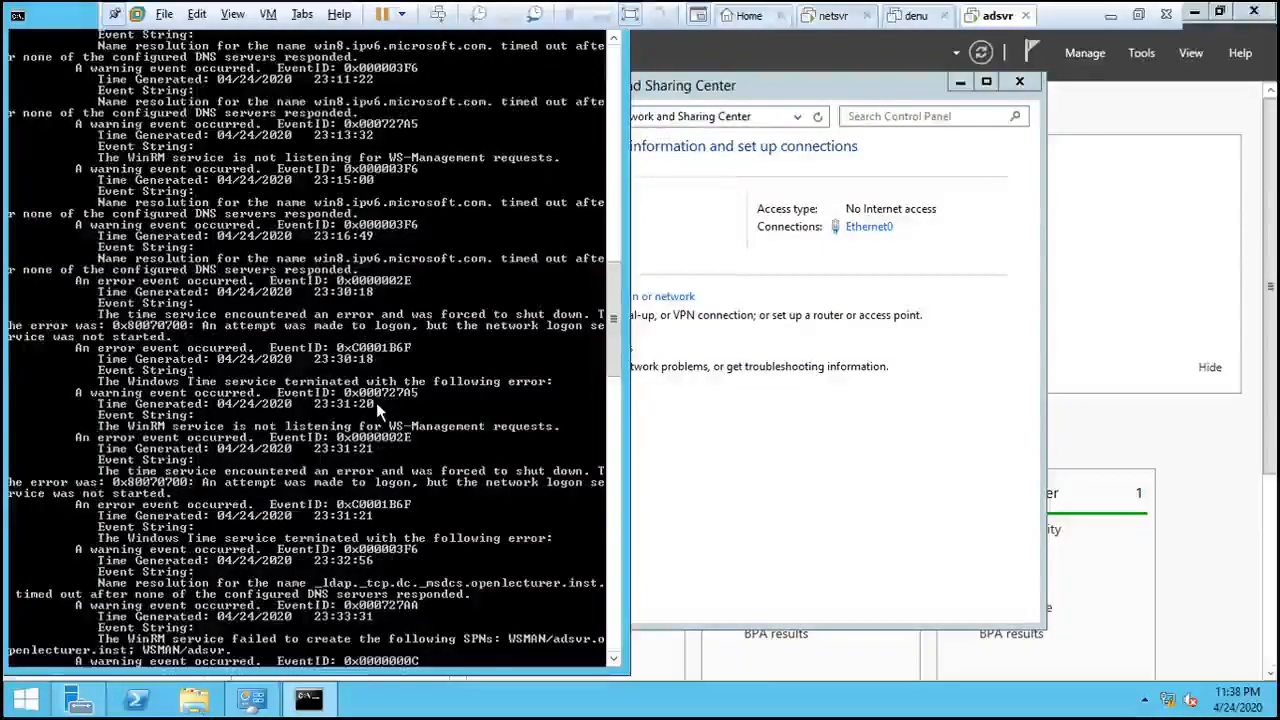
scroll(376, 402, "up", 6)
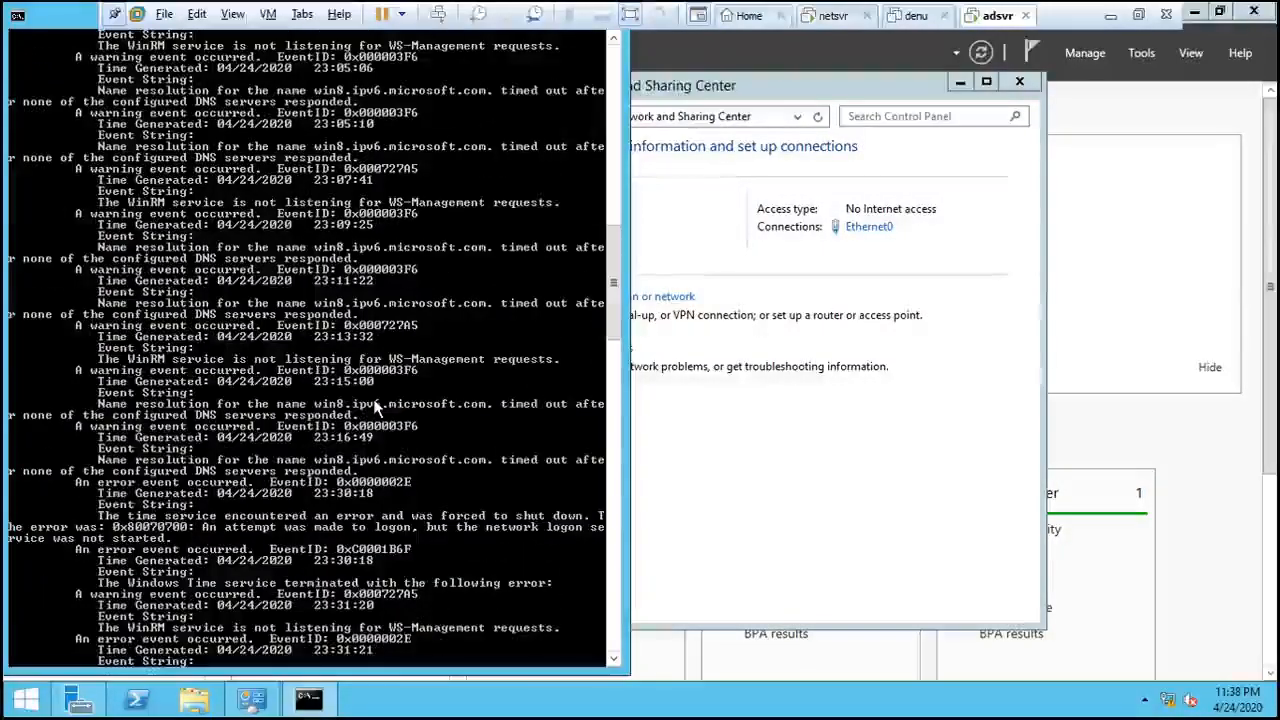
scroll(376, 407, "up", 3)
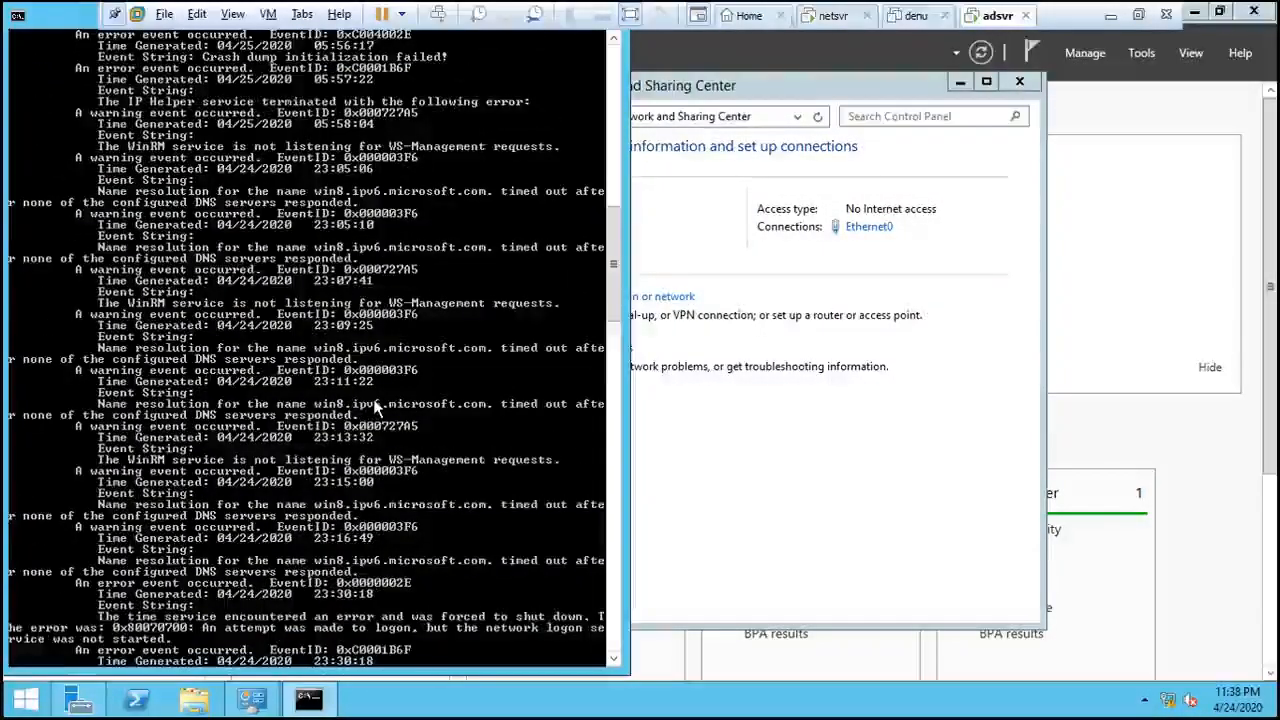
scroll(376, 407, "up", 1)
scroll(376, 407, "up", 4)
scroll(376, 407, "up", 5)
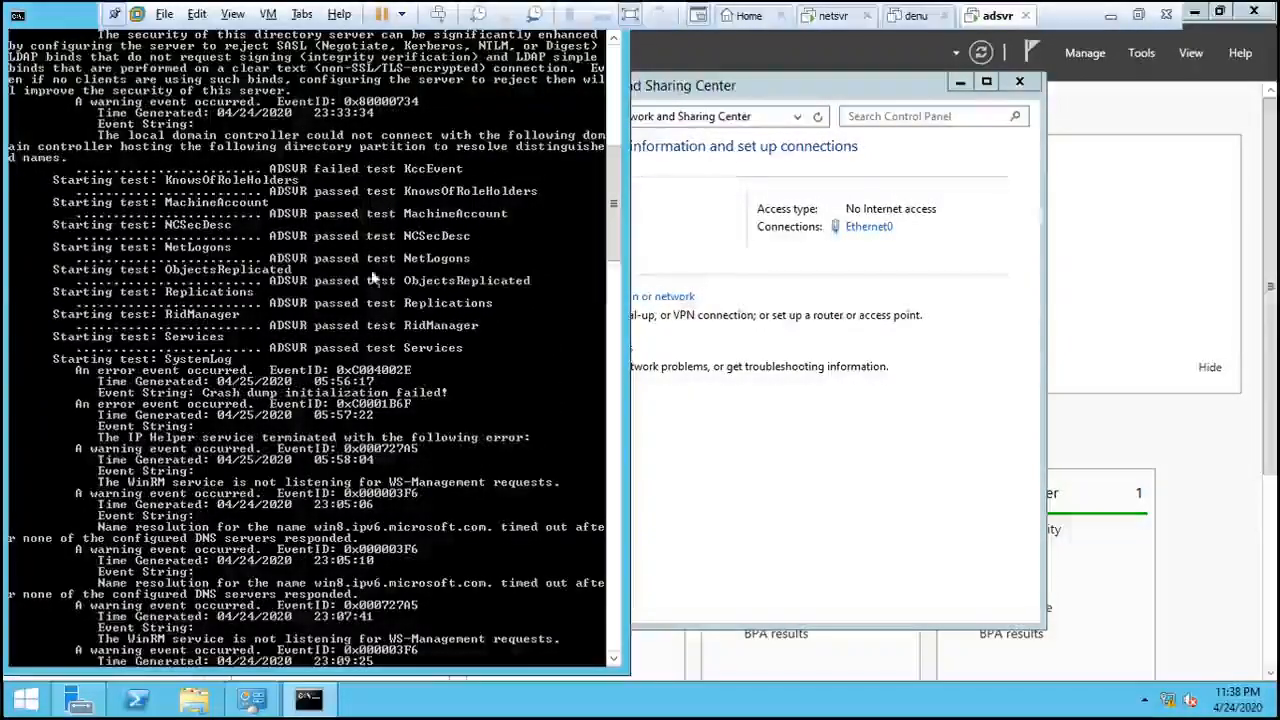
scroll(449, 336, "up", 2)
scroll(449, 335, "up", 10)
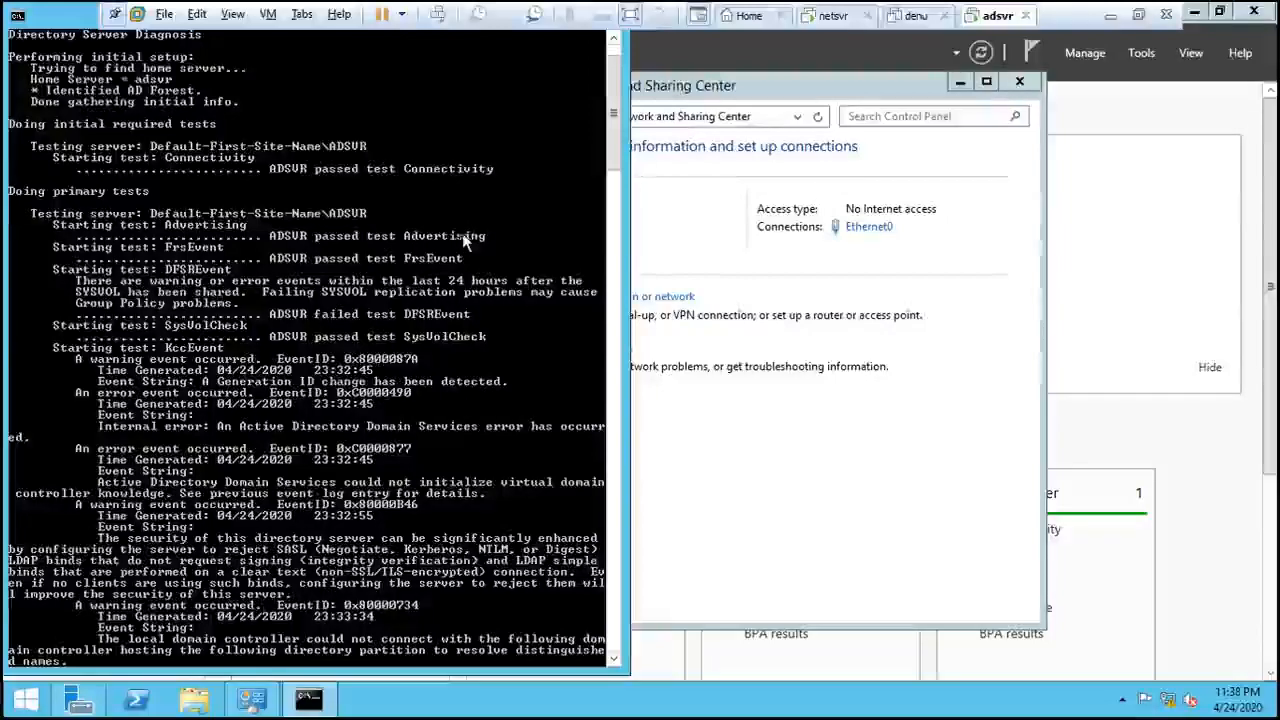
scroll(464, 257, "down", 7)
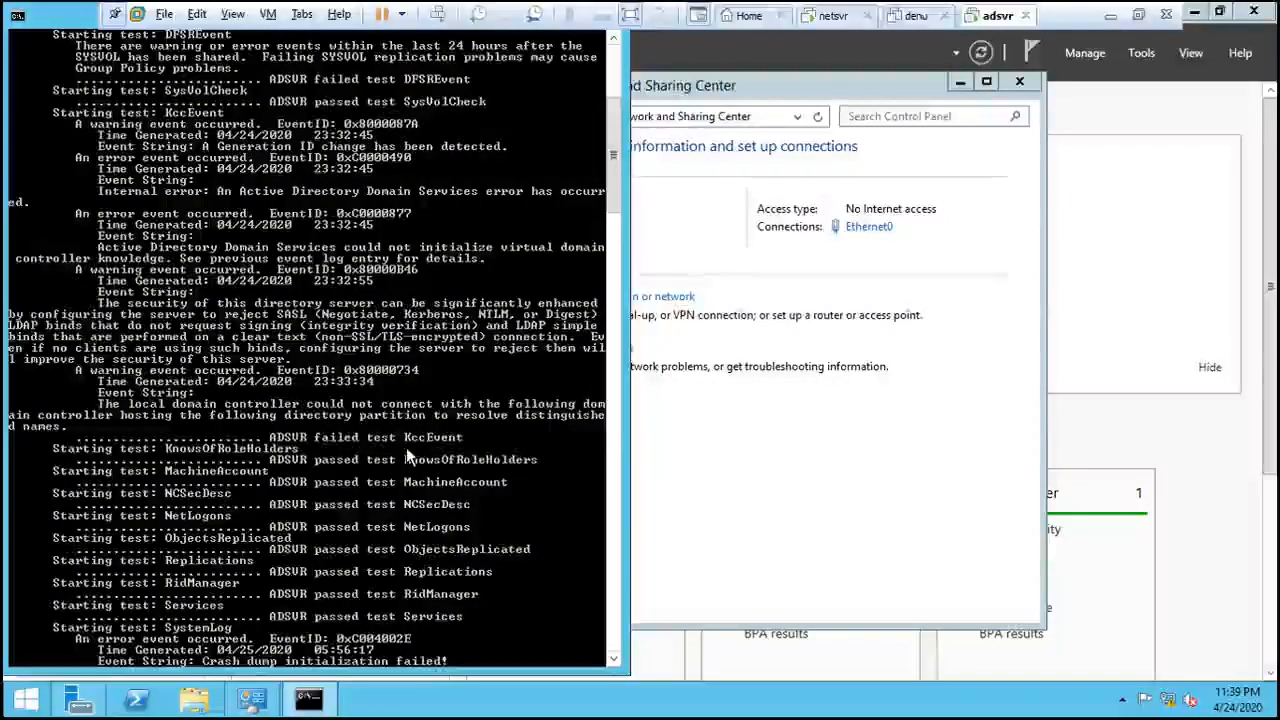
scroll(406, 447, "down", 2)
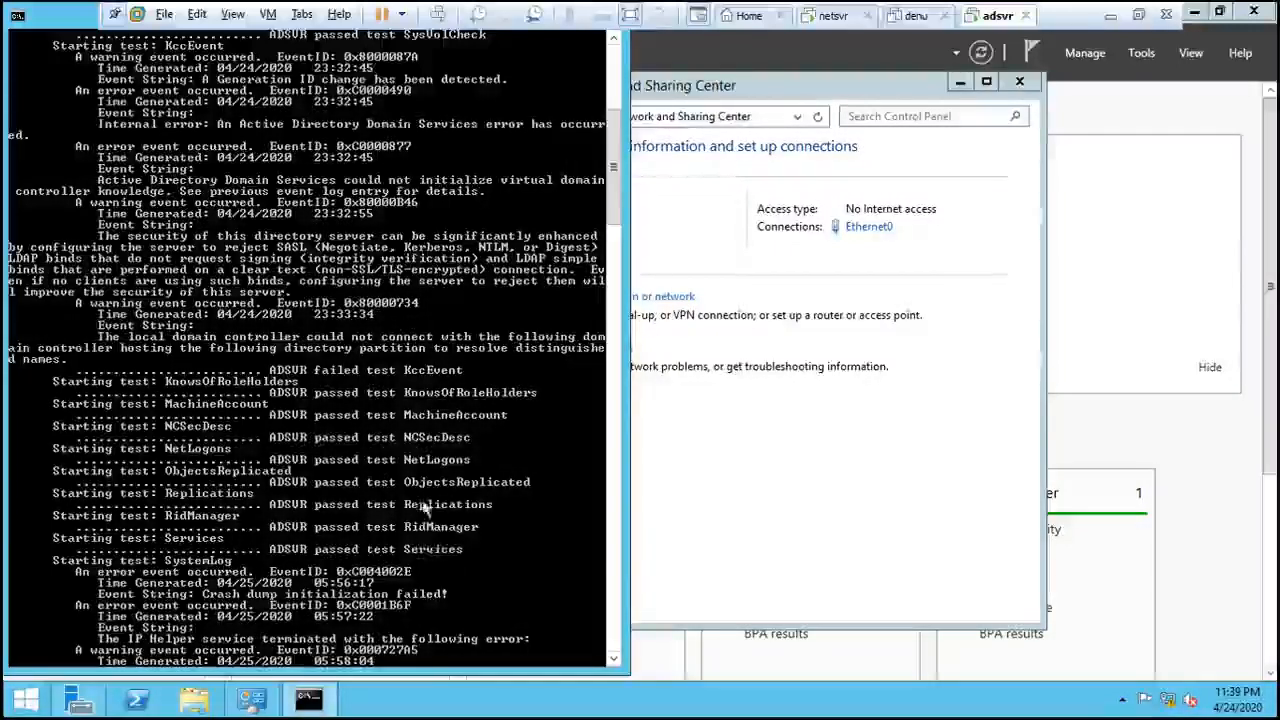
scroll(390, 580, "down", 15)
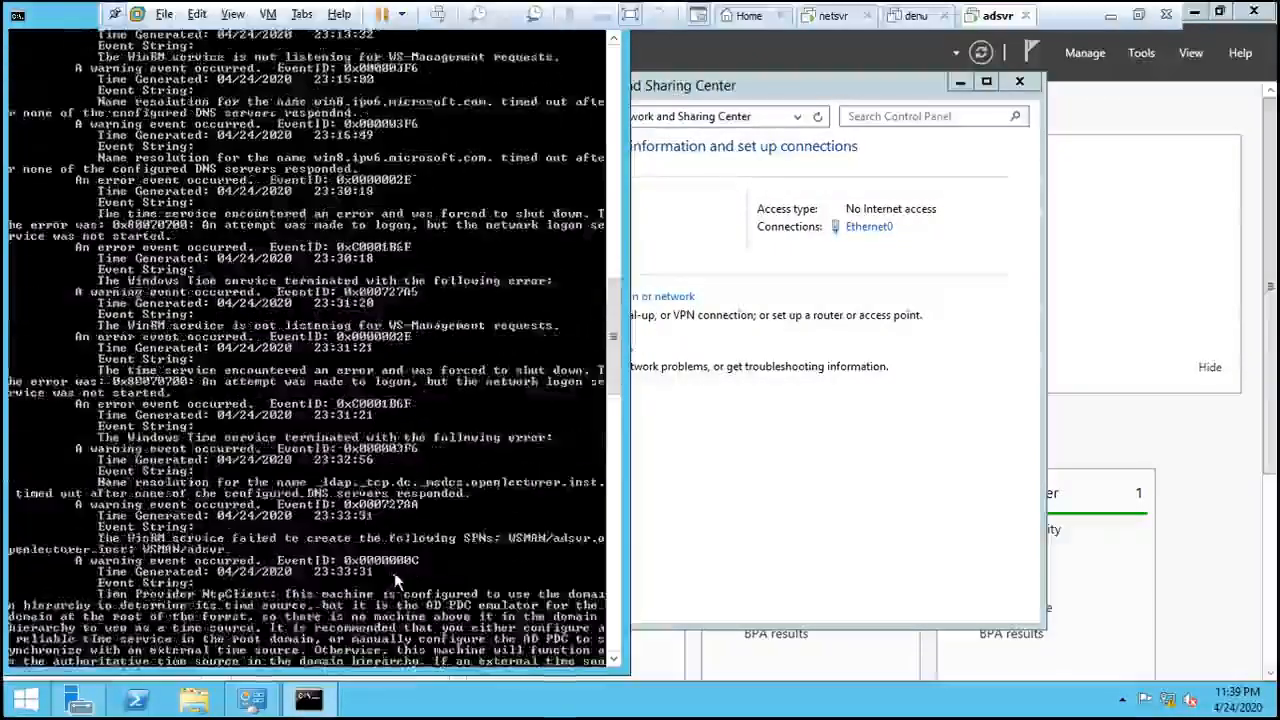
scroll(396, 580, "down", 11)
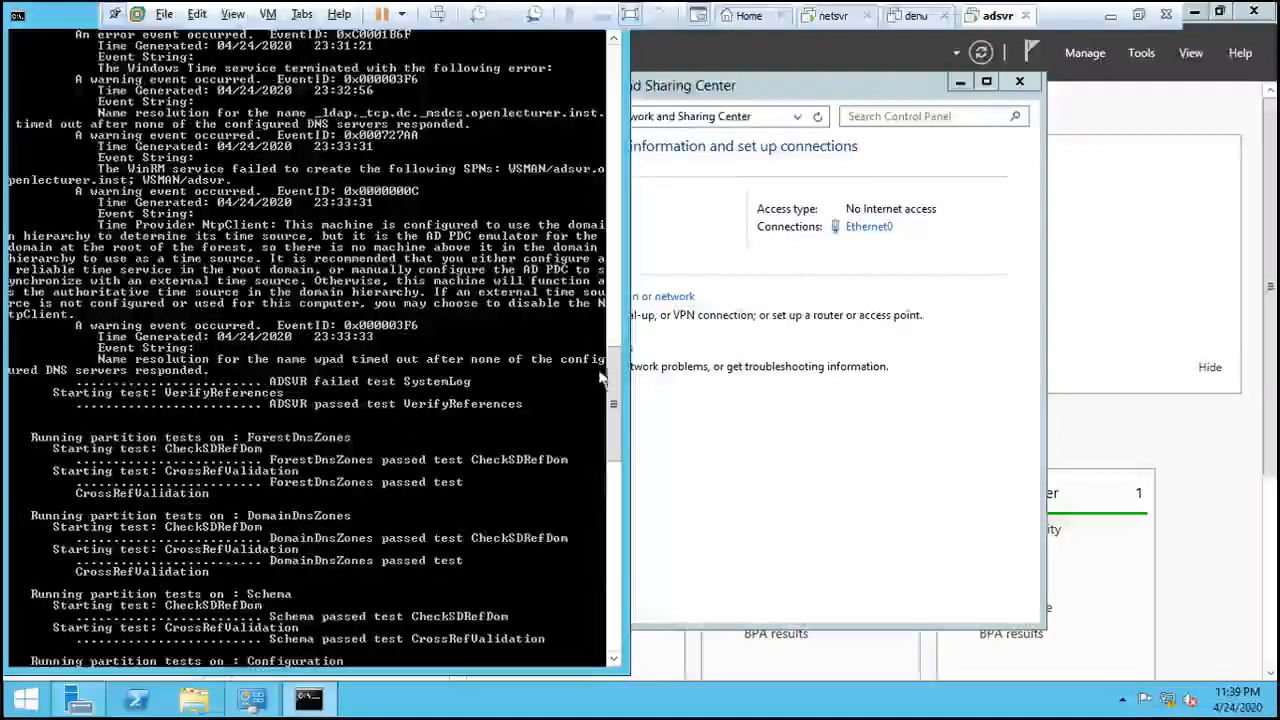
left_click_drag(614, 378, 600, 484)
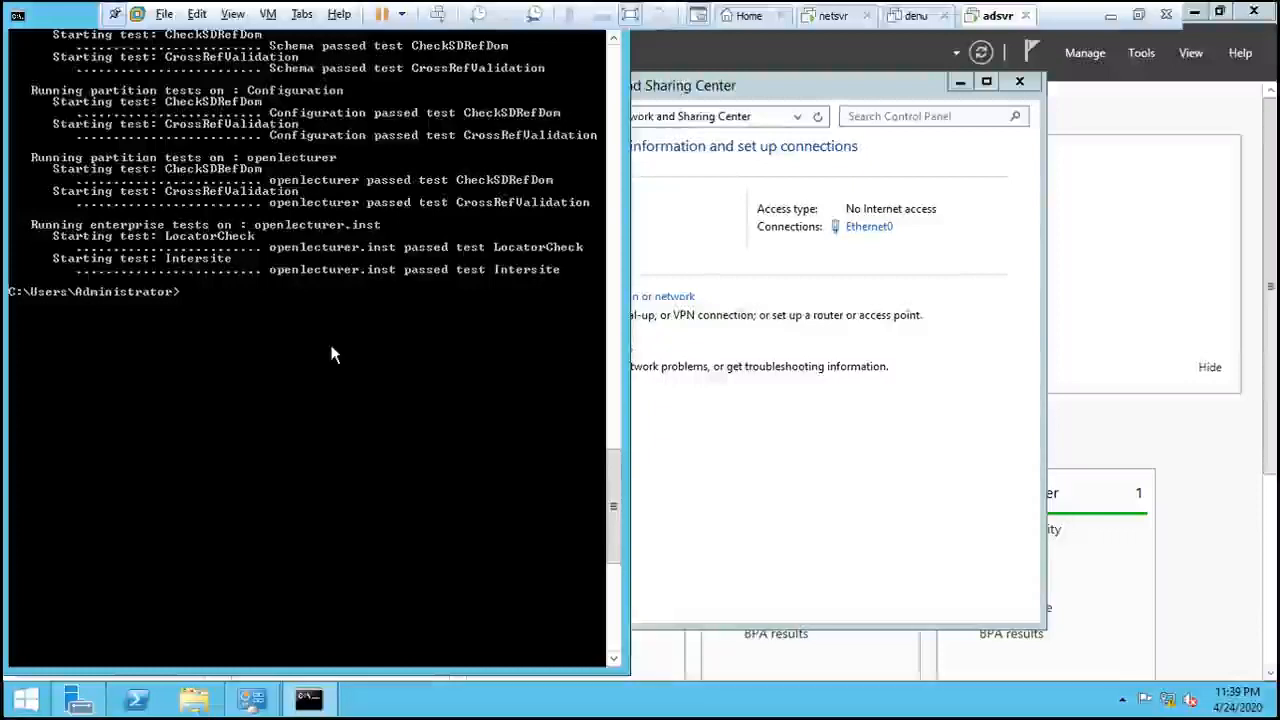
- Run ipconfig /flushdns, then ipconfig /registerdns in the command prompt
type("ipci")
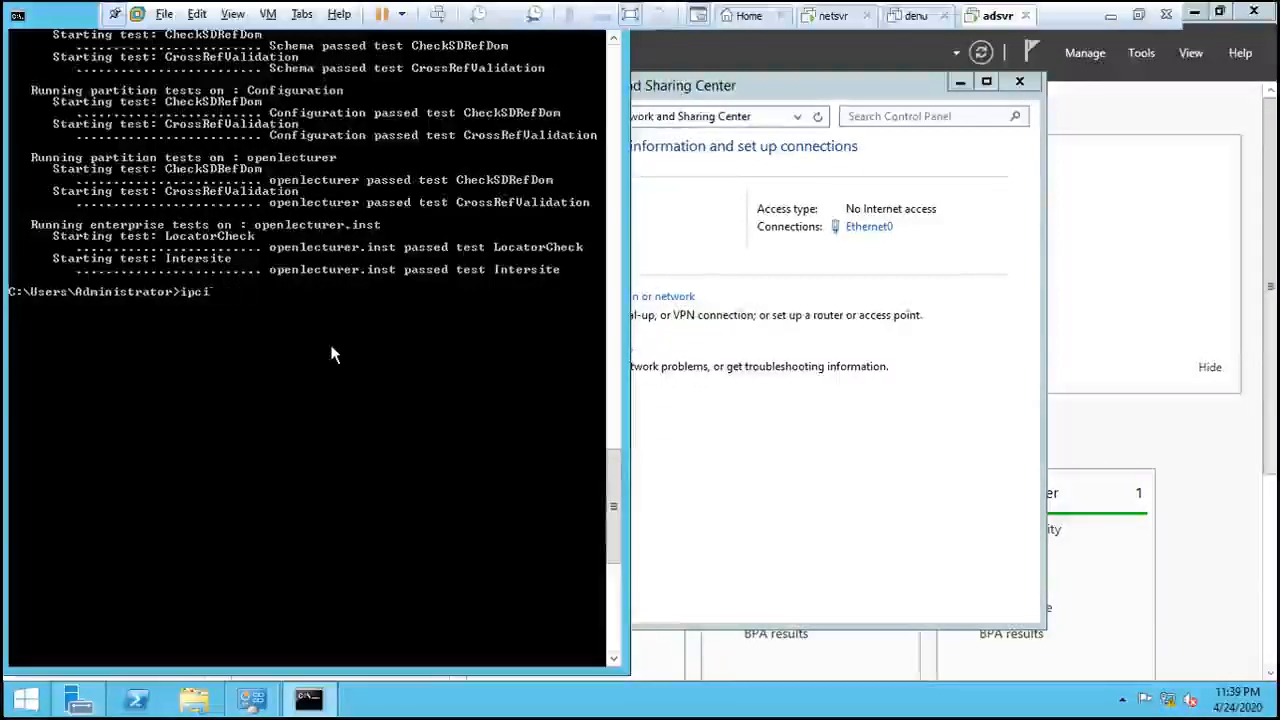
type("bnfonfig")
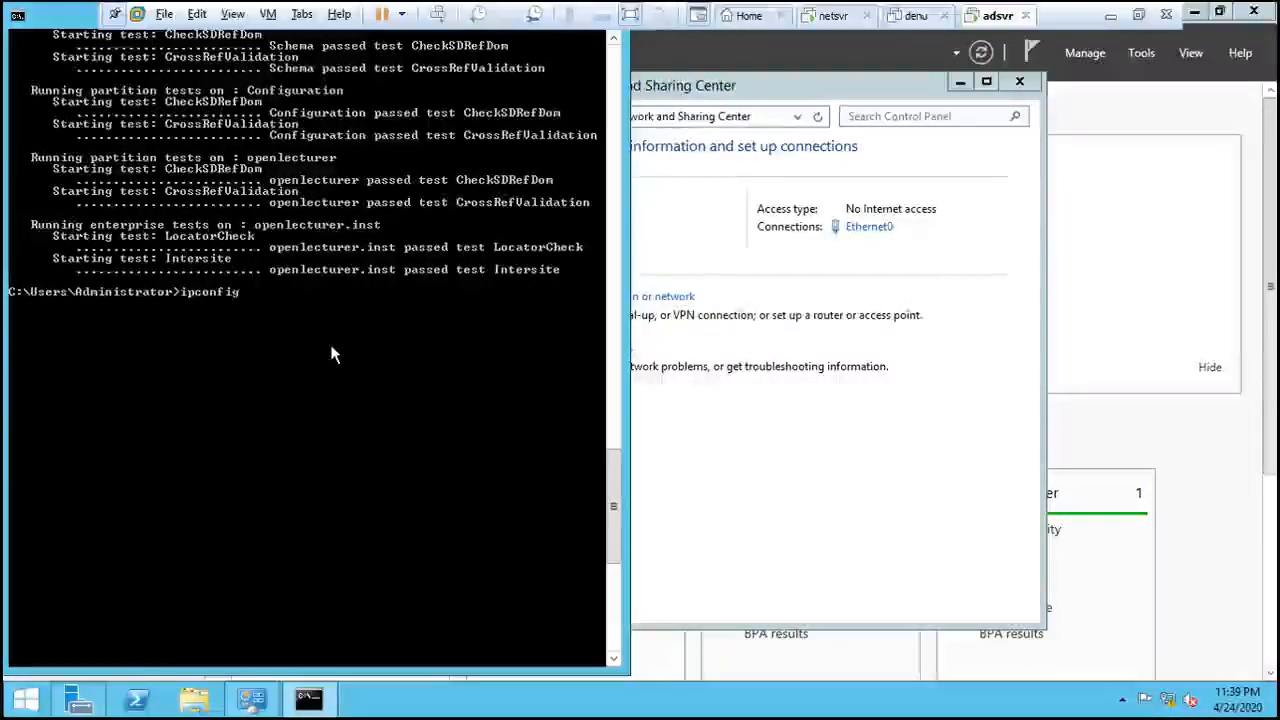
type(" /")
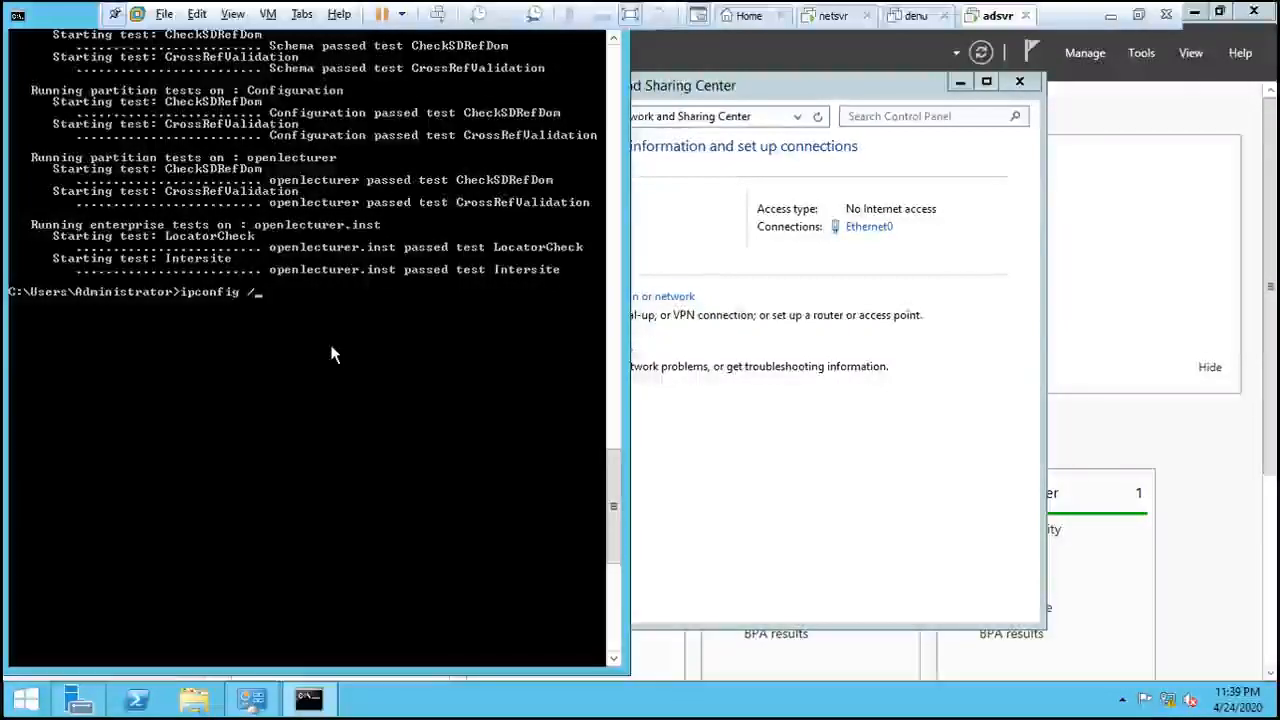
type("flush")
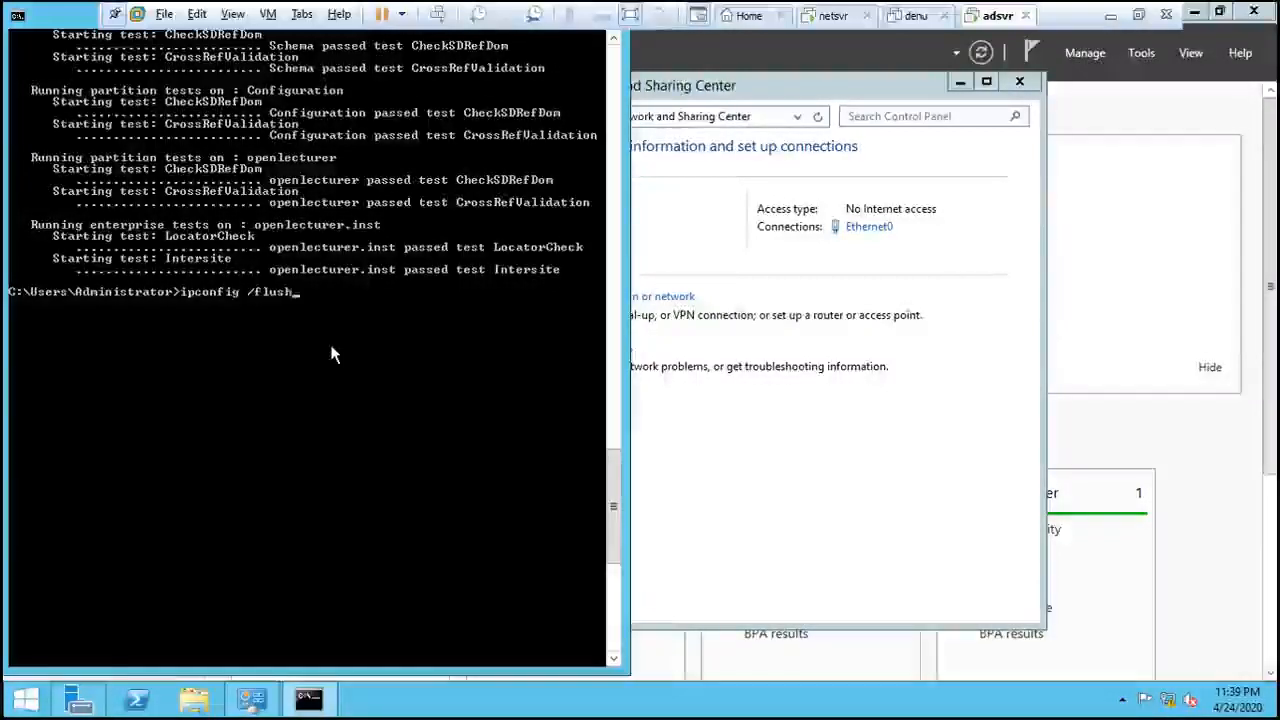
type("dns")
key("Return")
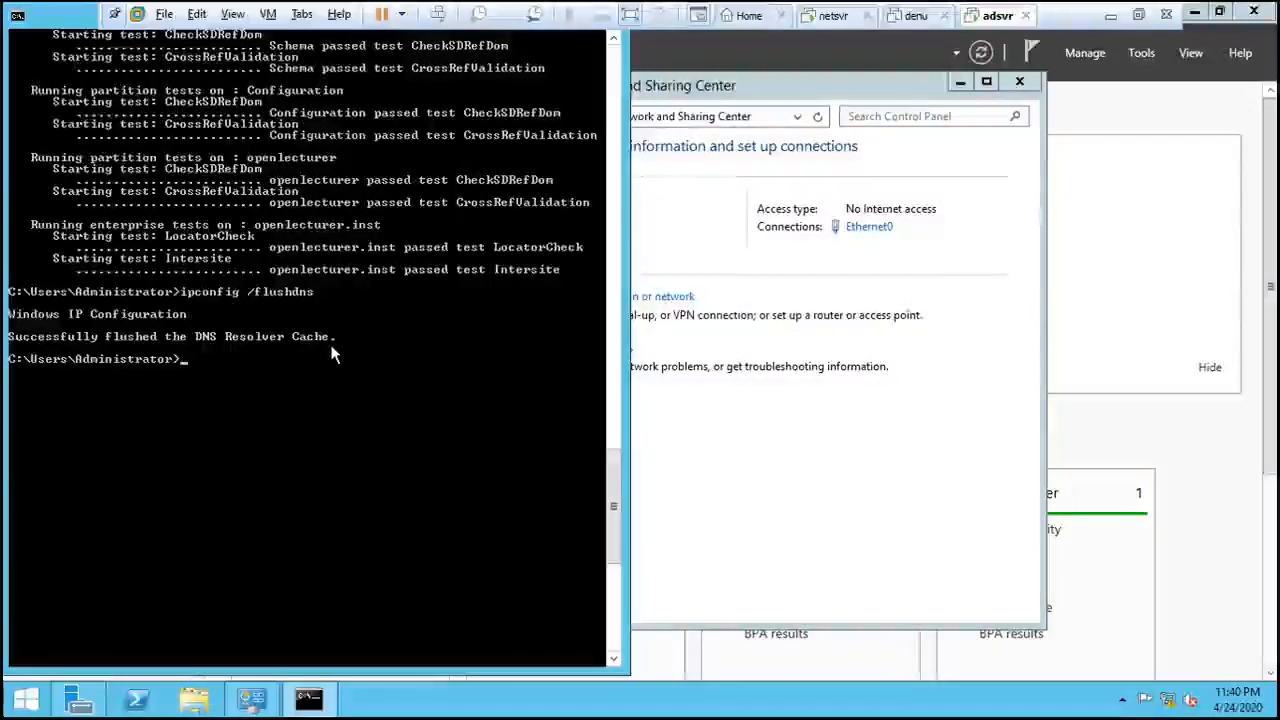
key("Up")
key("BackSpace")
key("BackSpace")
key("BackSpace")
key("BackSpace")
key("BackSpace")
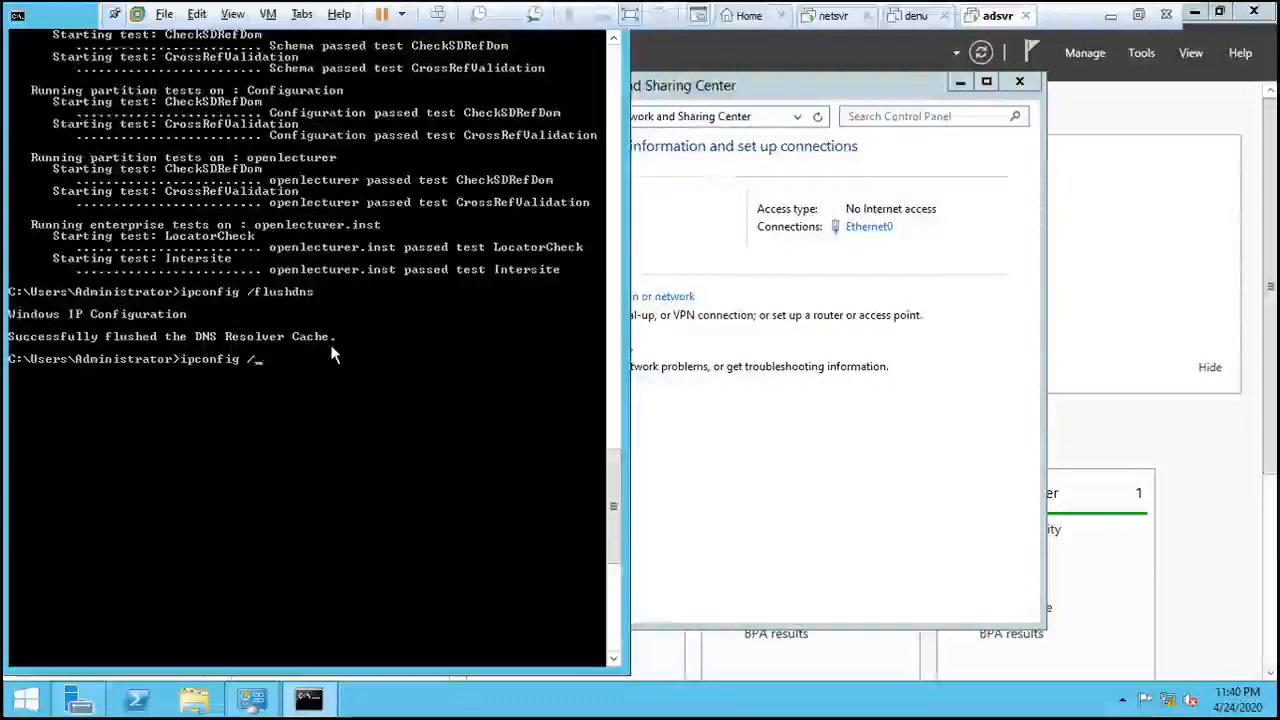
type("ref")
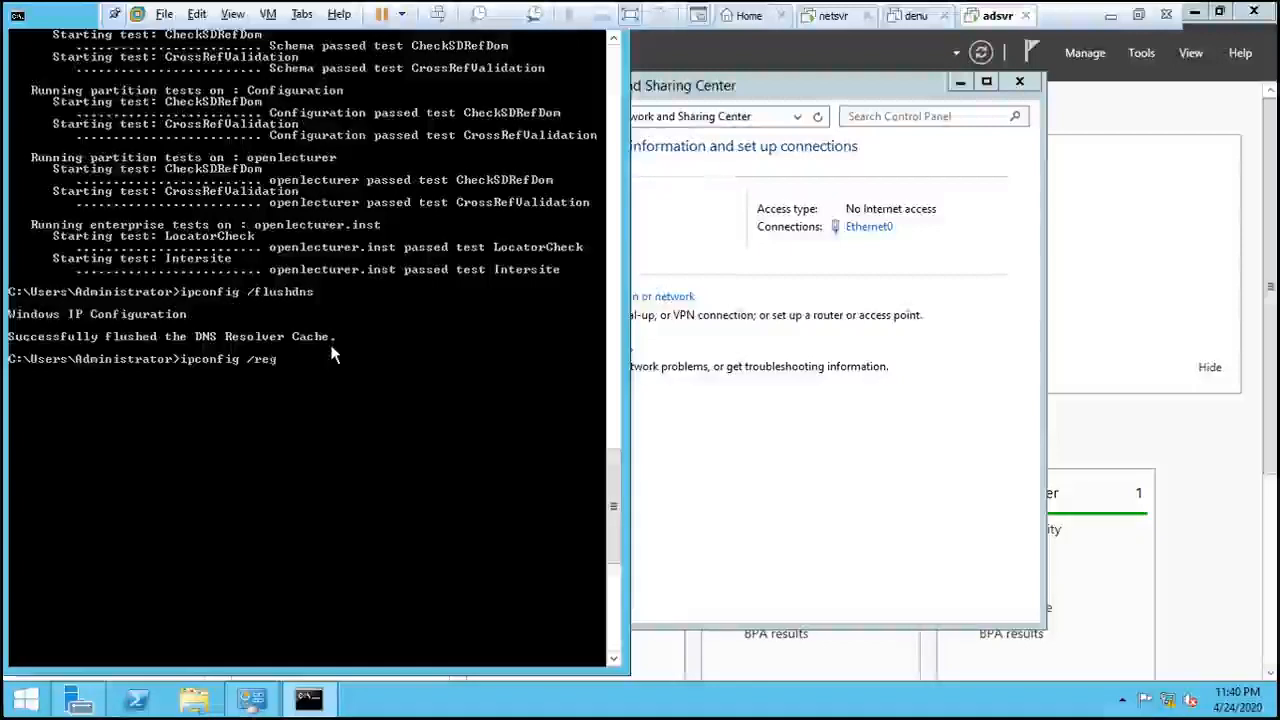
type("isterdn")
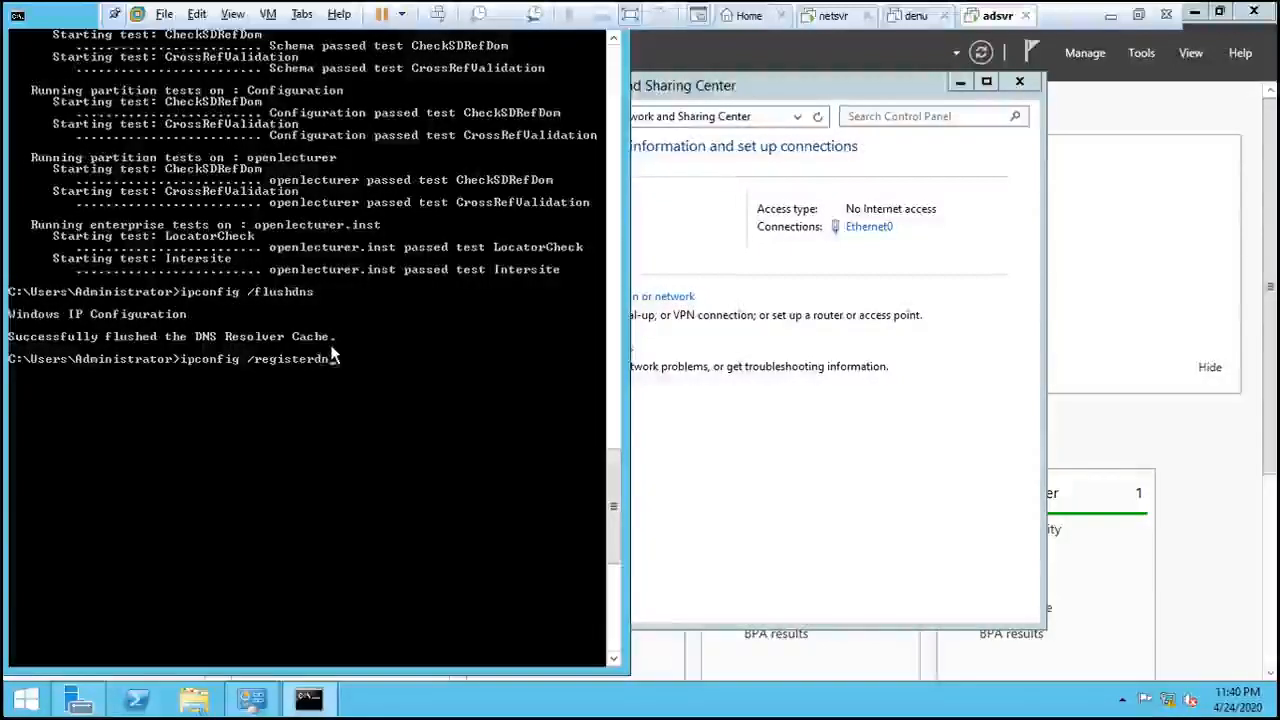
type("s")
key("Return")
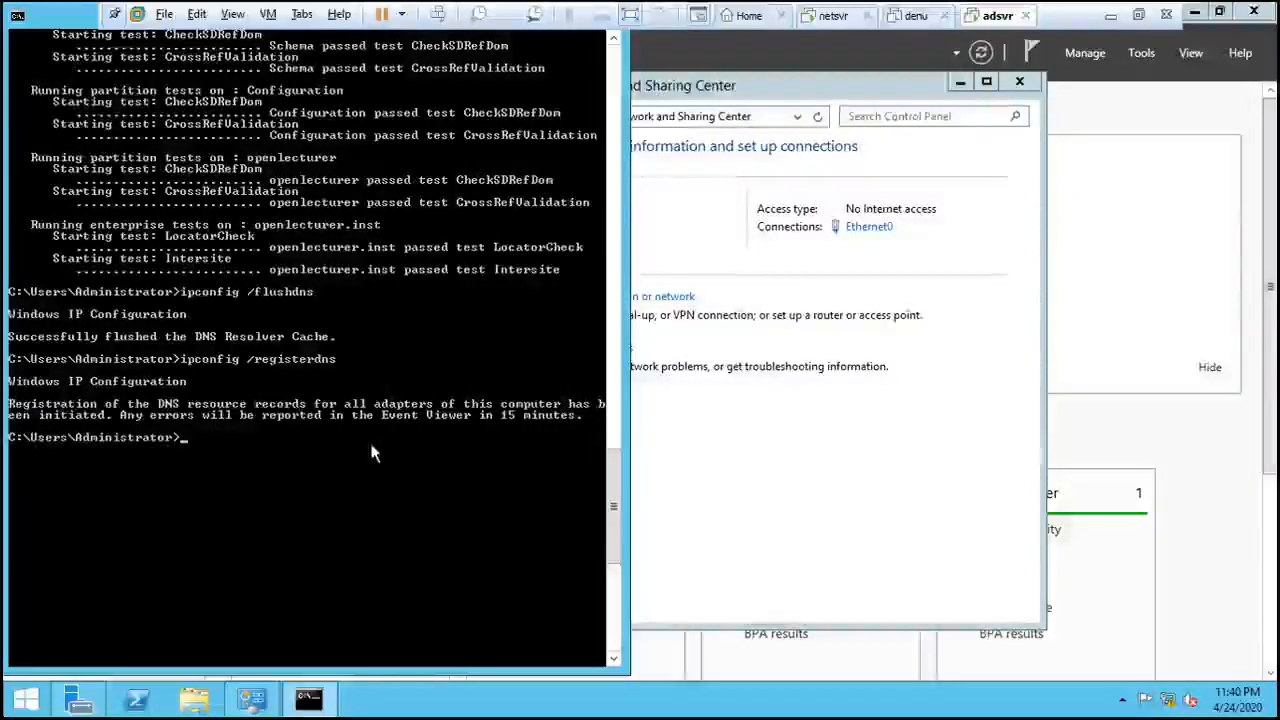
- Close the Network and Sharing Center window and raise Server Manager's Dashboard
scroll(372, 454, "up", 10)
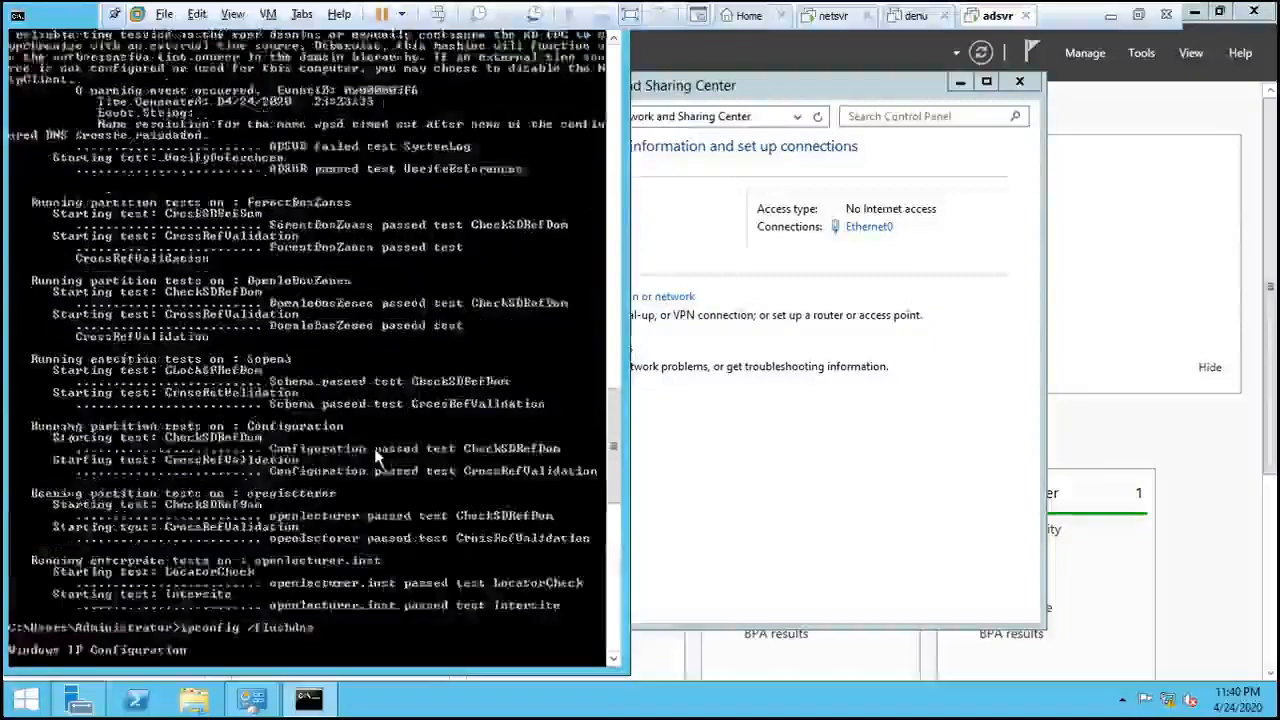
scroll(378, 456, "down", 6)
scroll(352, 383, "up", 3)
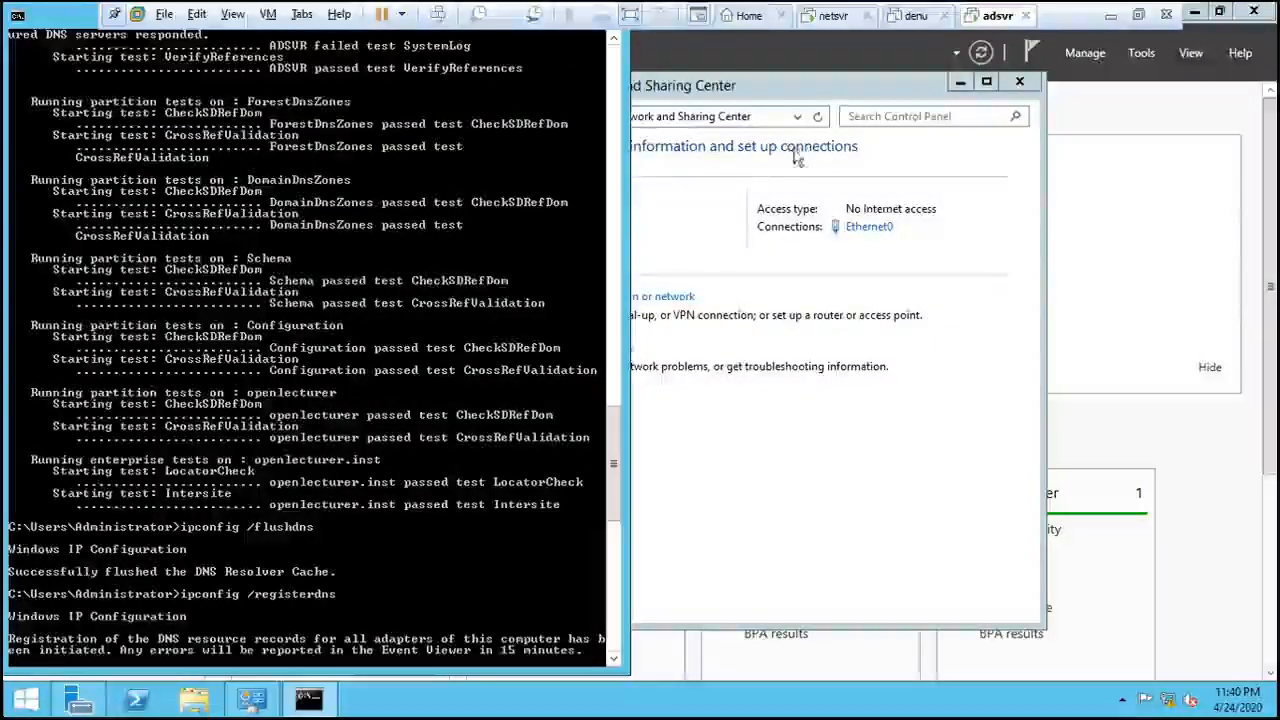
scroll(532, 80, "up", 4)
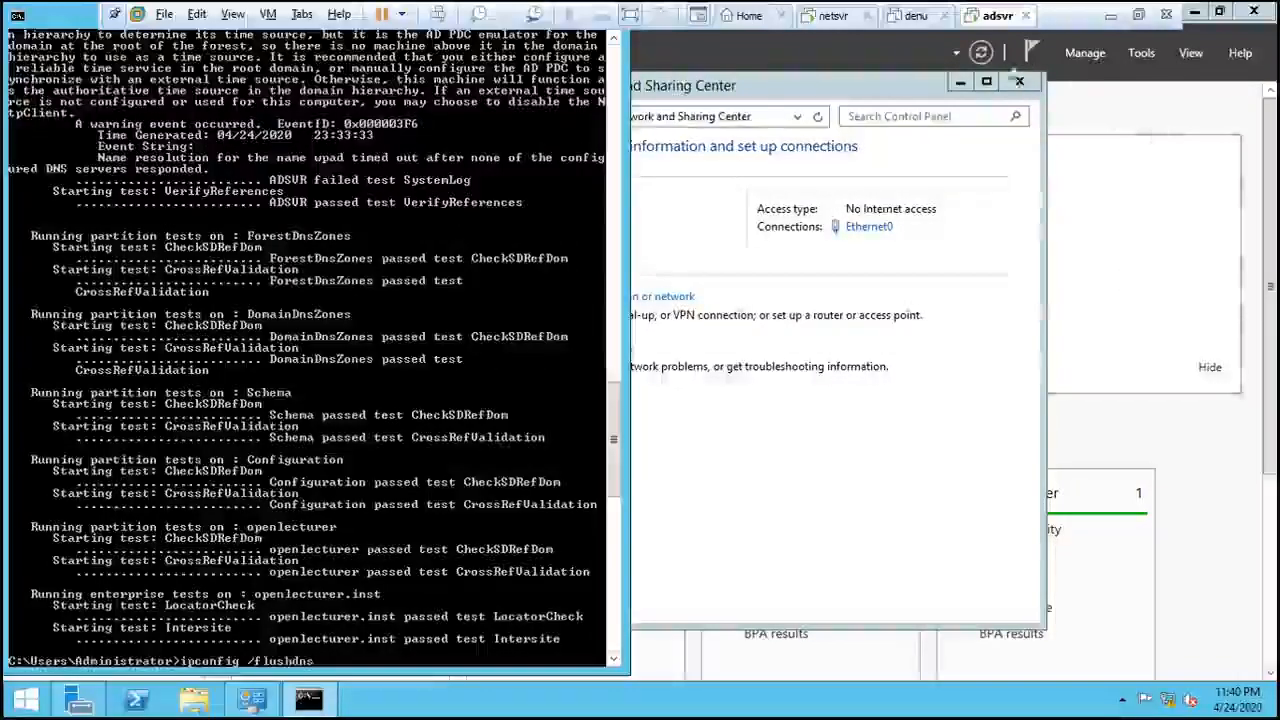
left_click(1019, 81)
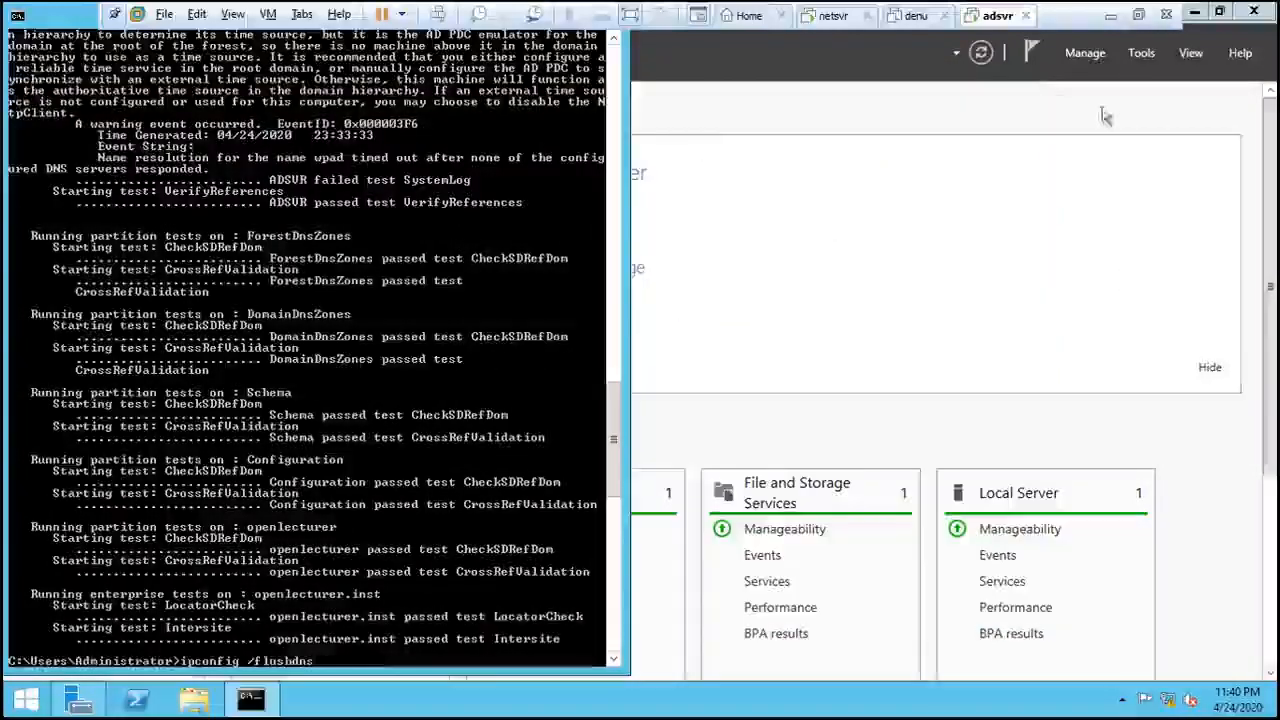
left_click(1183, 199)
scroll(620, 500, "down", 3)
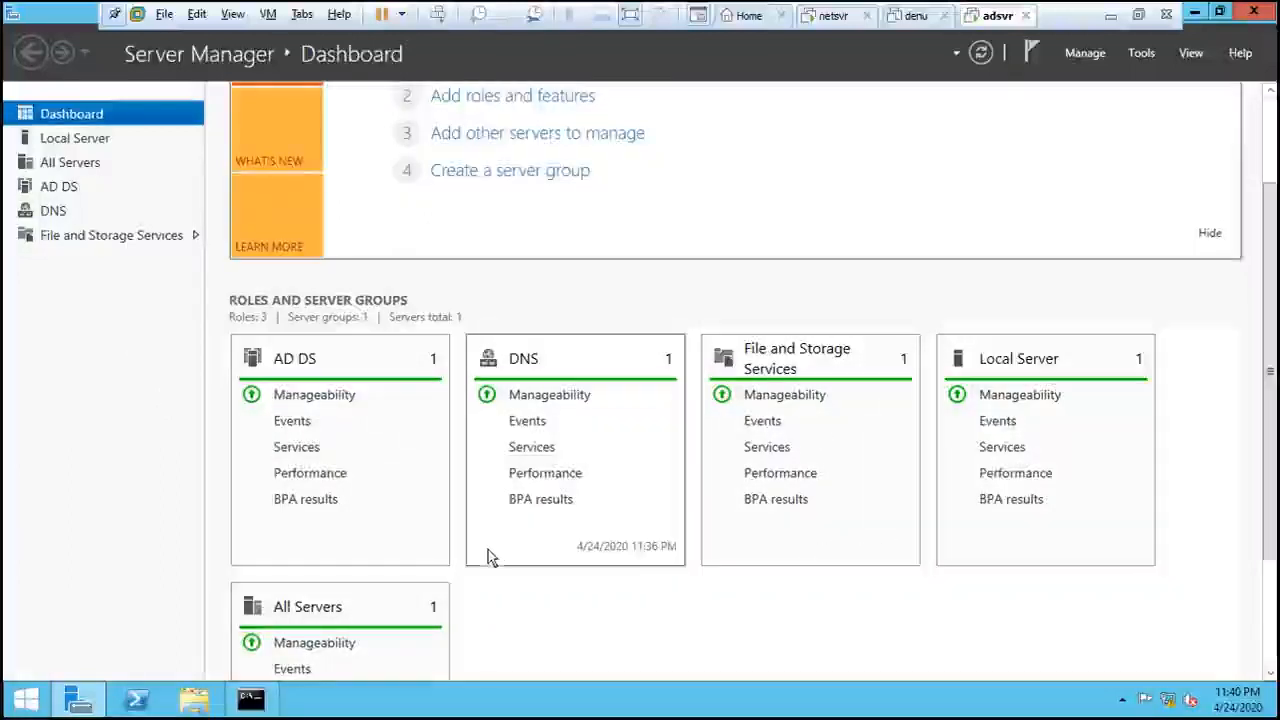
- Scroll the Server Manager dashboard, then open the Tools menu of administrative tools
scroll(487, 557, "down", 2)
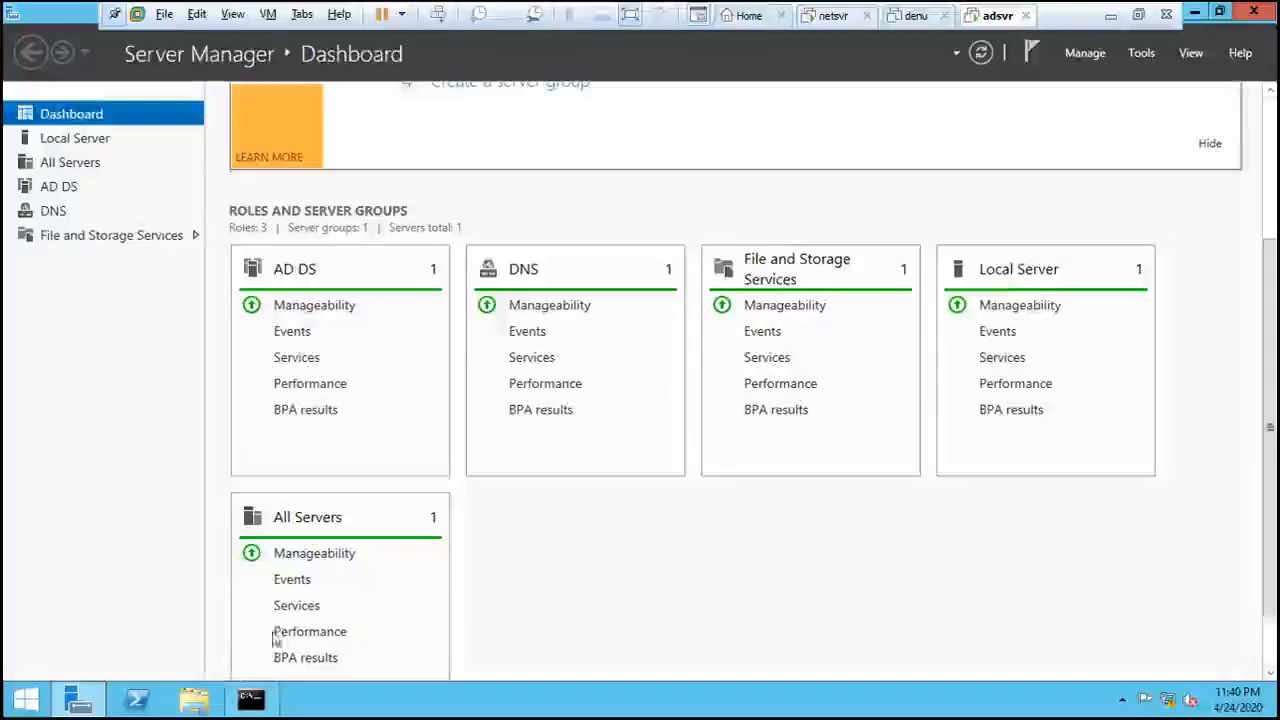
scroll(714, 500, "up", 5)
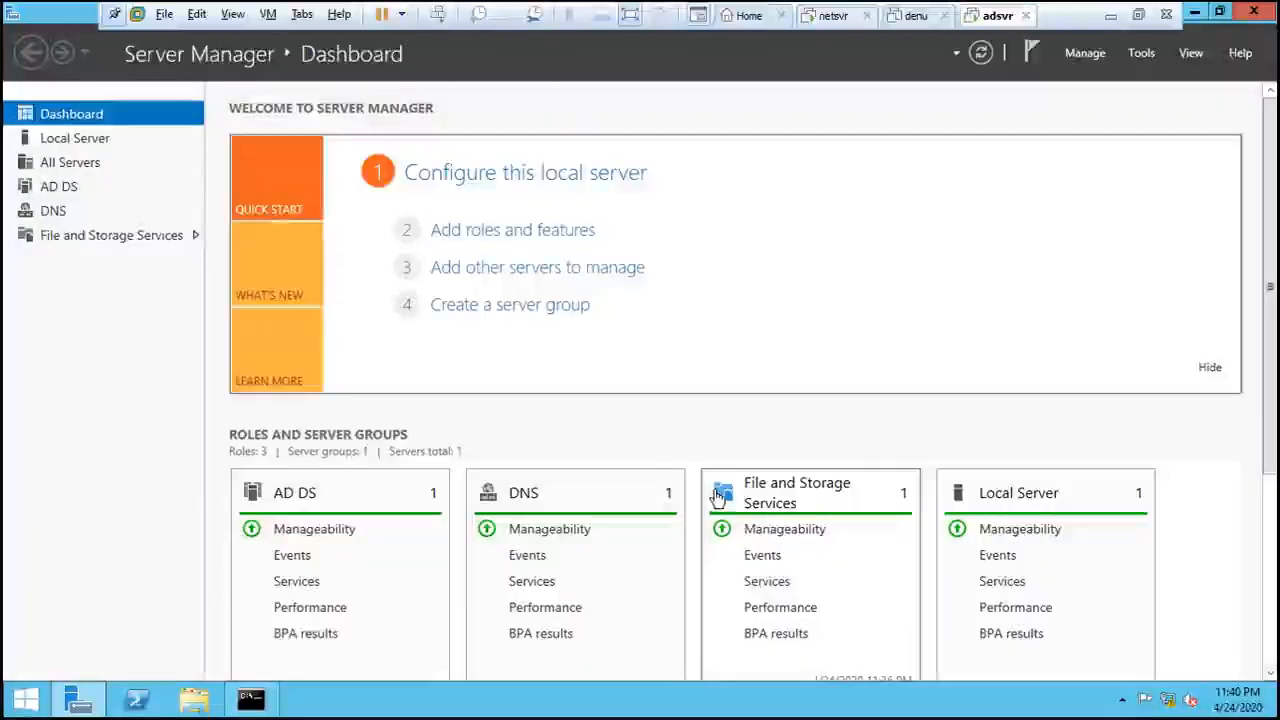
scroll(714, 500, "down", 5)
scroll(700, 495, "up", 5)
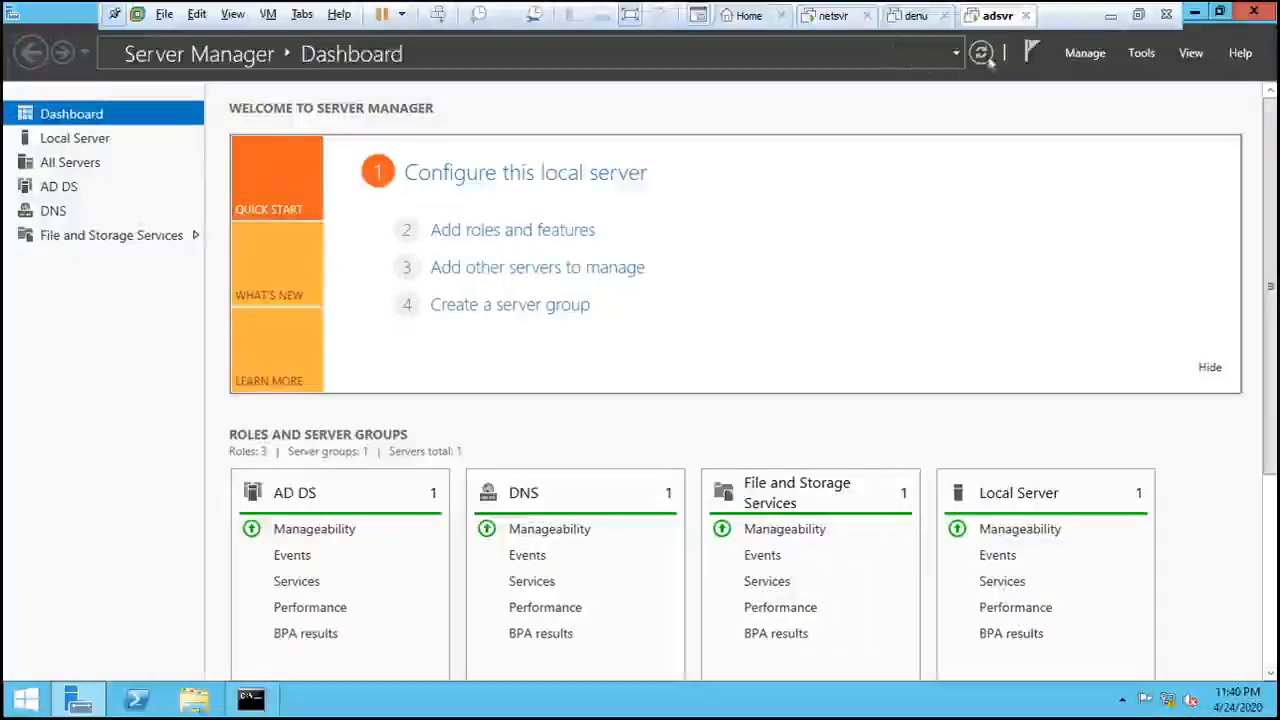
left_click(1143, 52)
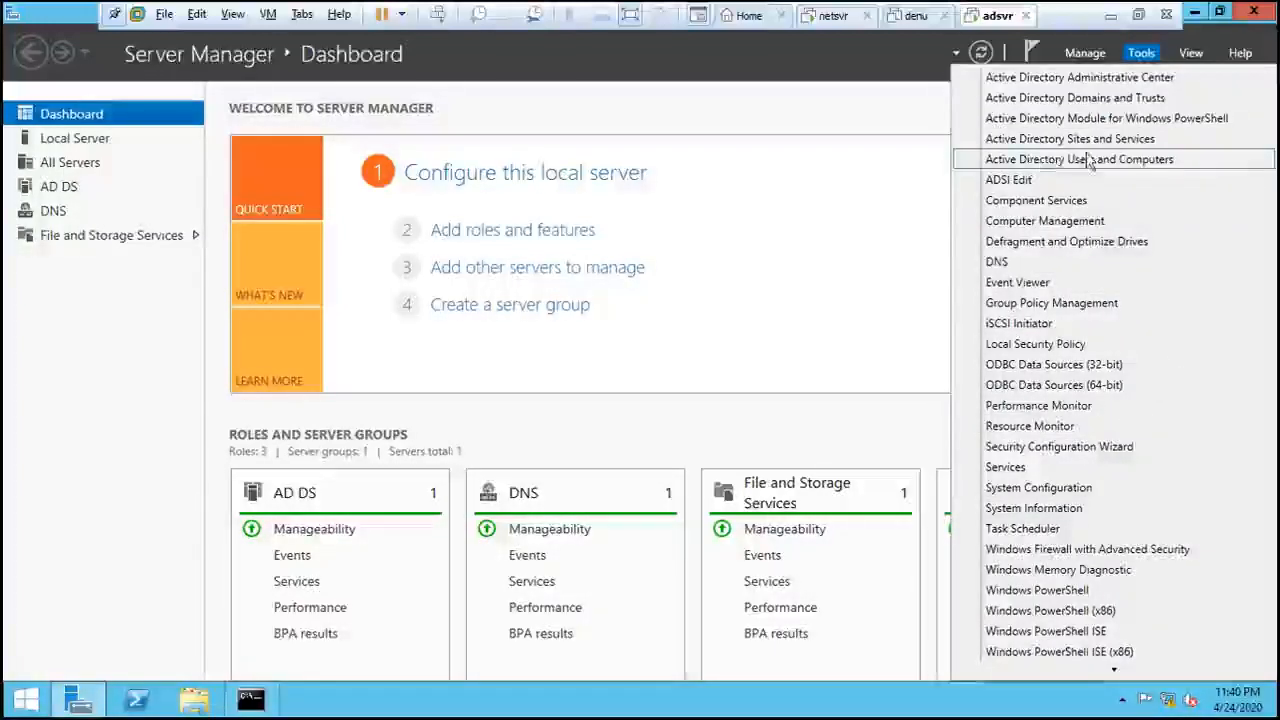
- Launch DNS Manager, view the openlecturer.inst zone records, then select the empty Reverse Lookup Zones
left_click(1030, 264)
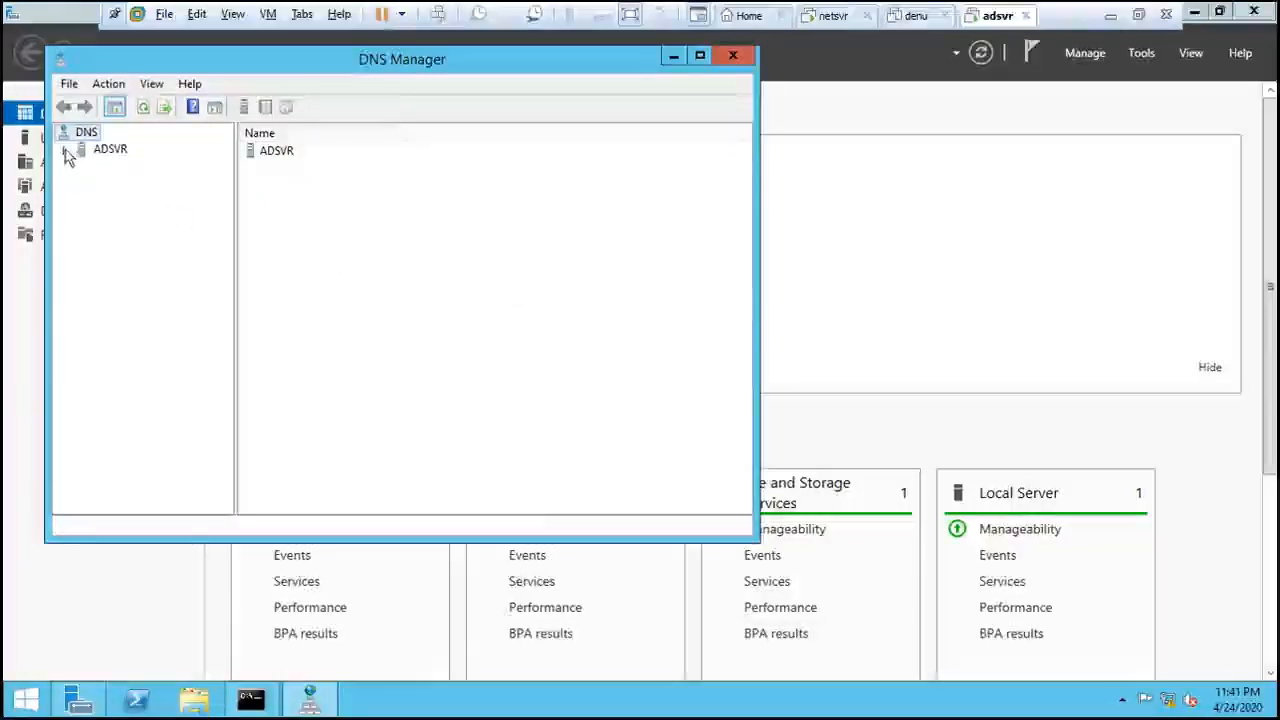
left_click(65, 150)
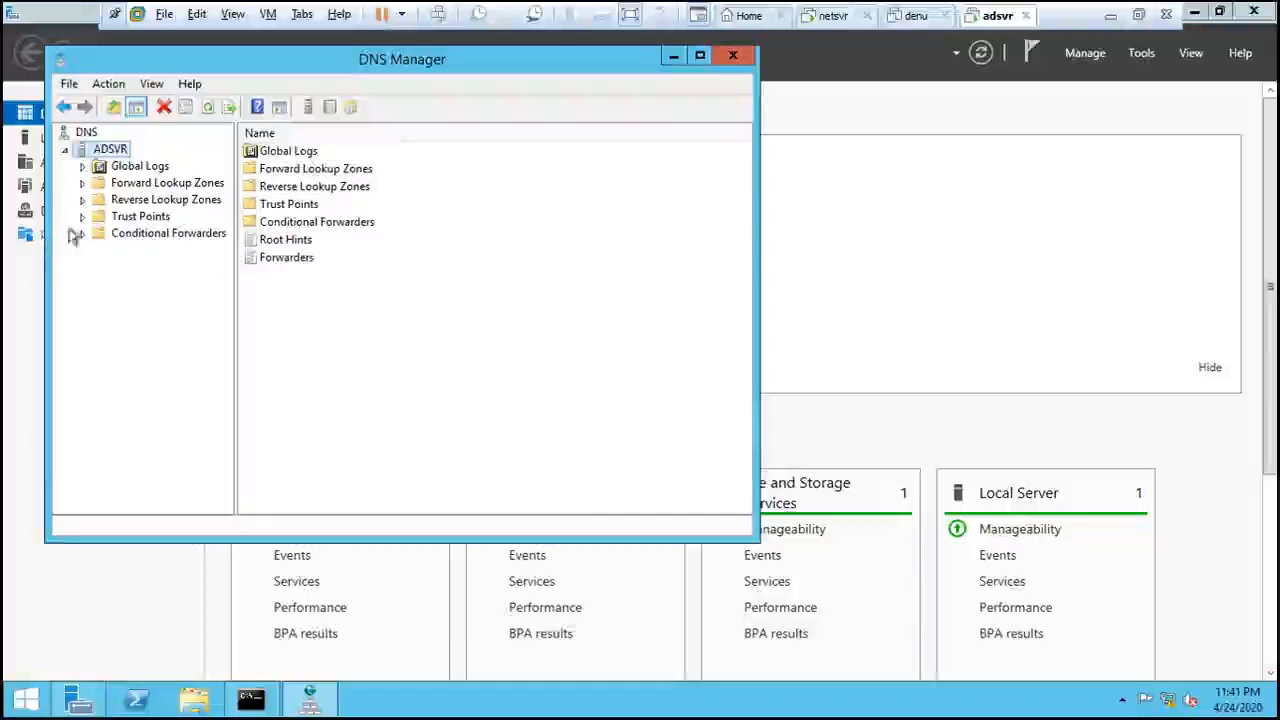
left_click(83, 185)
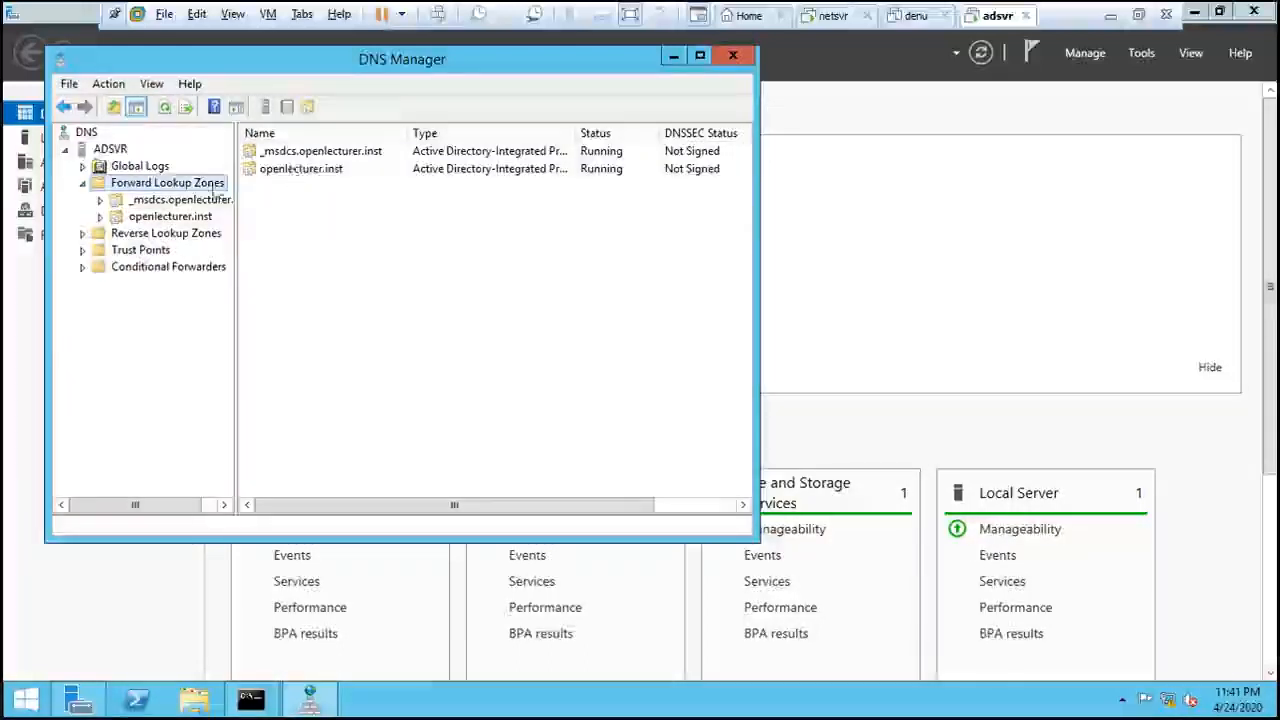
double_click(170, 216)
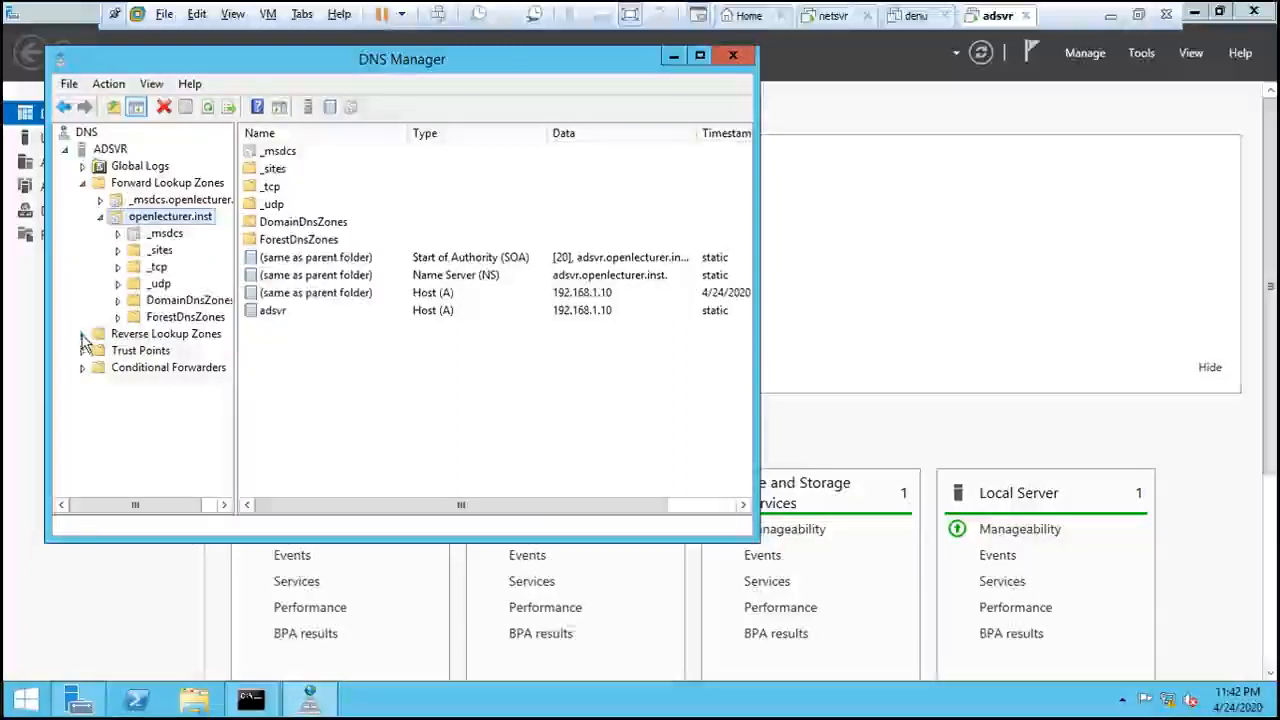
left_click(120, 336)
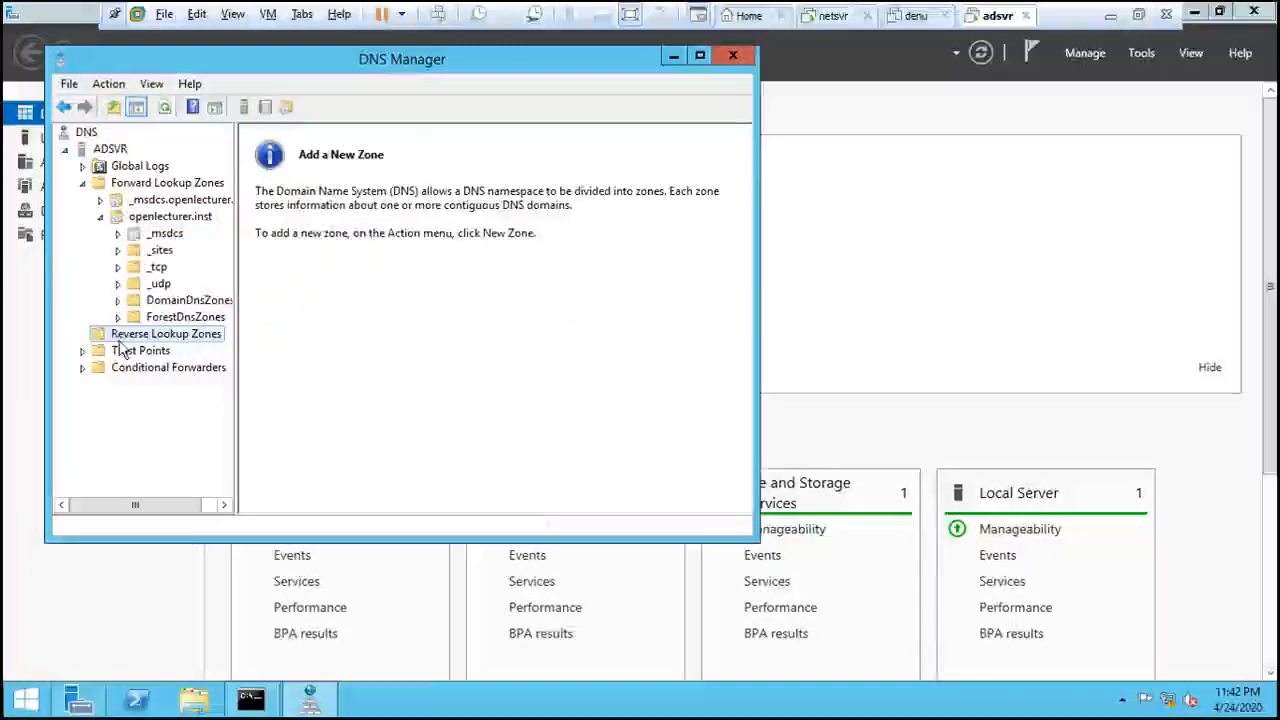
- Start a New Zone on Reverse Lookup Zones, keeping a primary zone stored in Active Directory
right_click(164, 340)
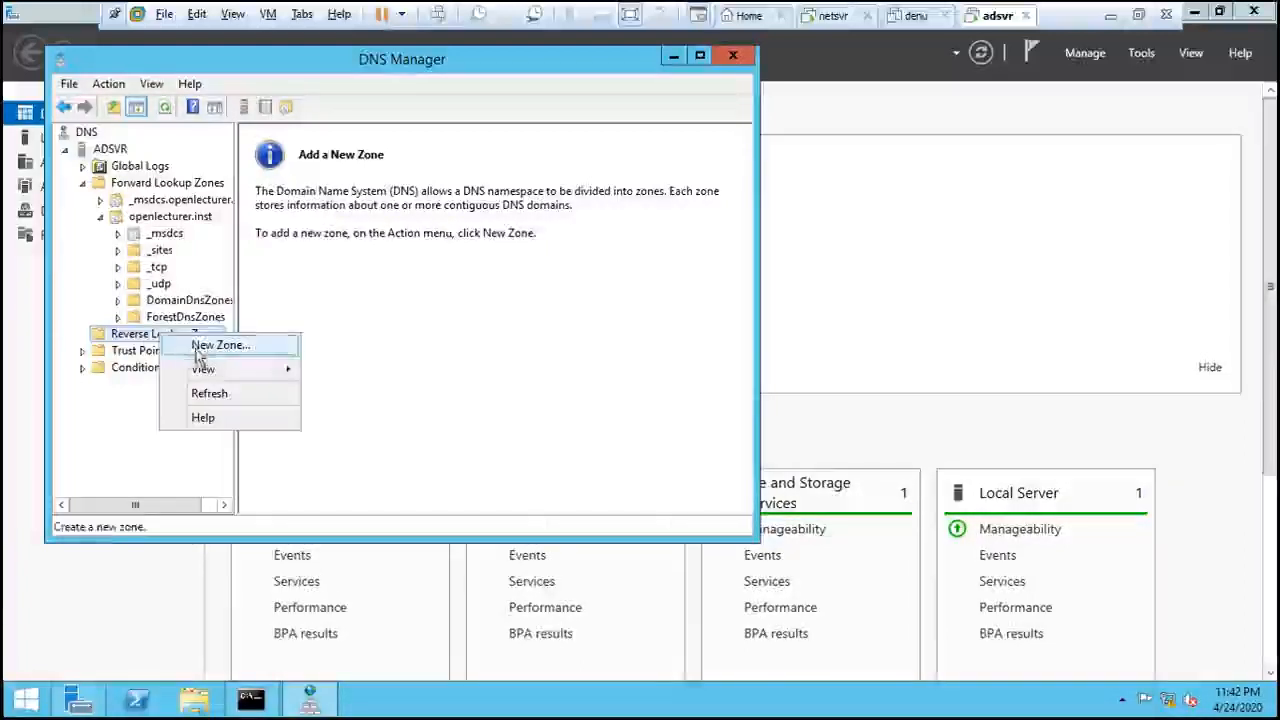
left_click(225, 347)
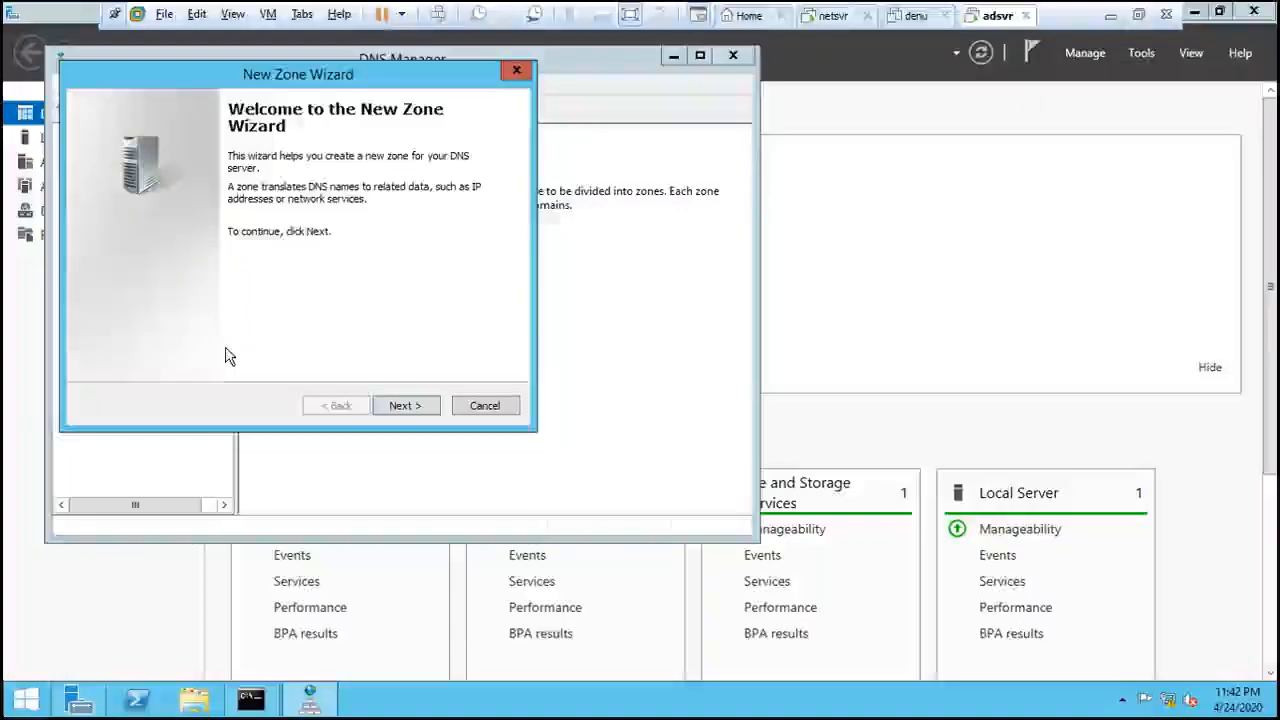
left_click(400, 408)
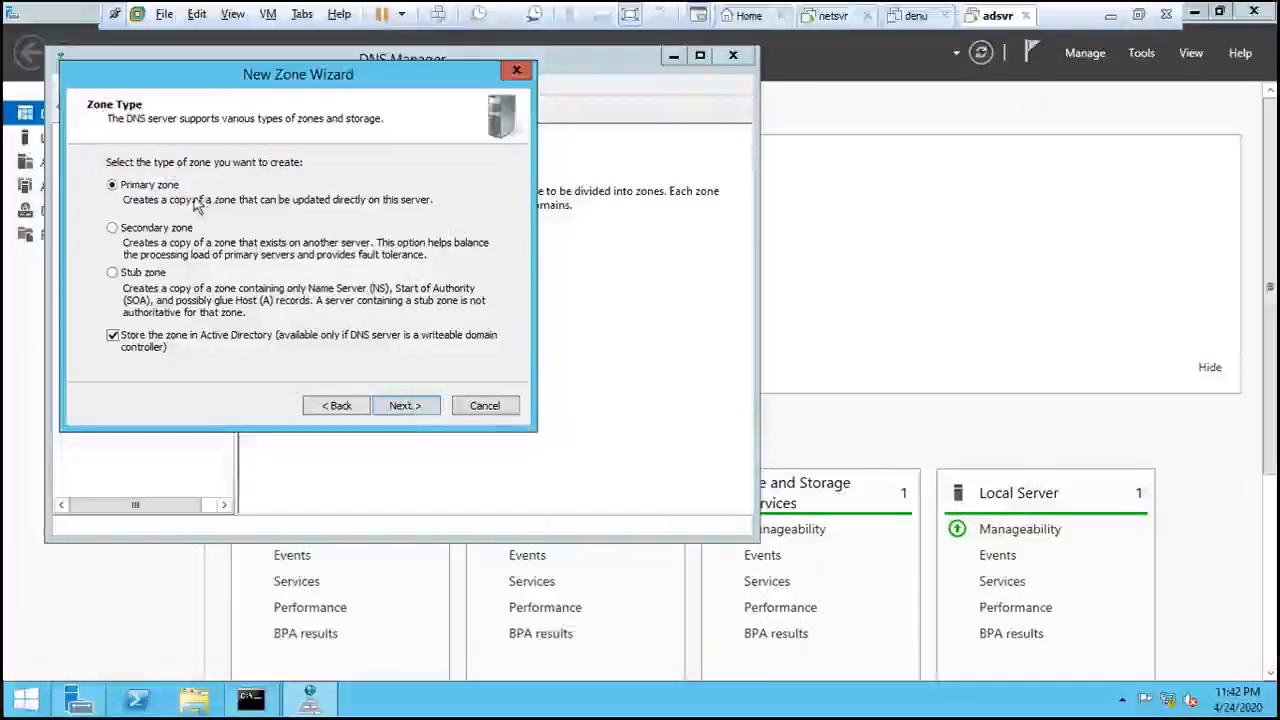
left_click(406, 406)
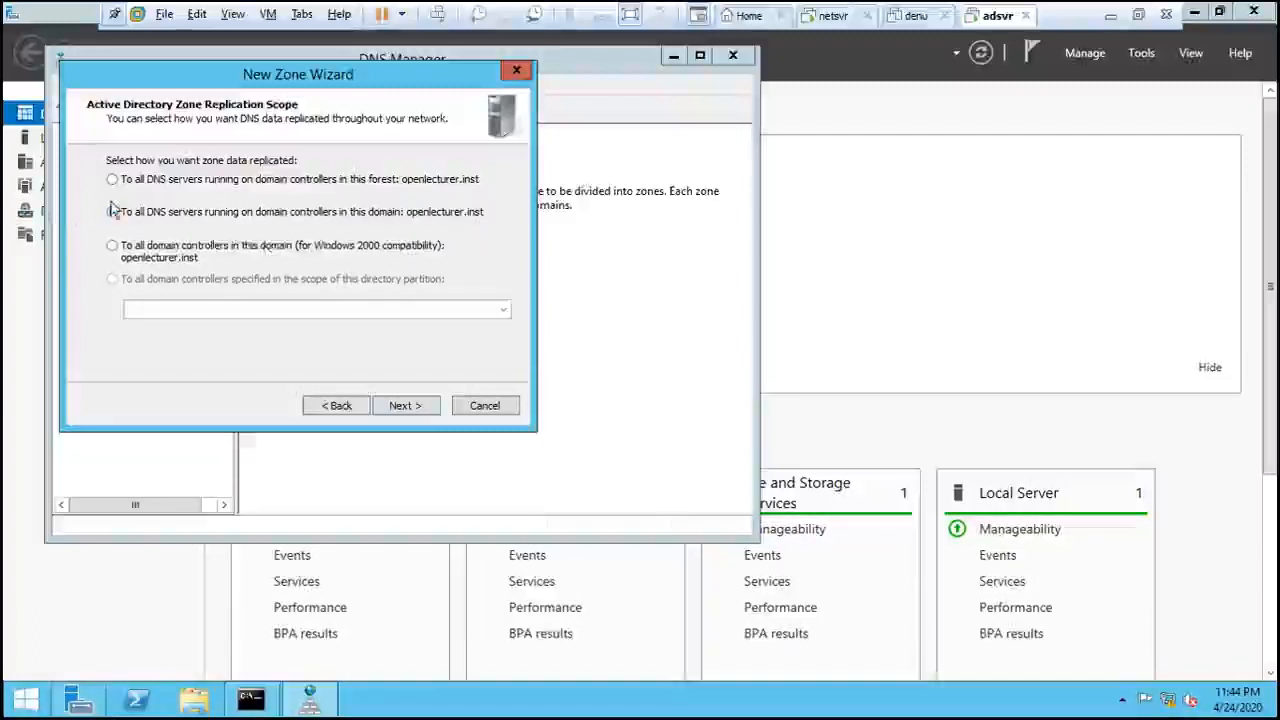
- Create the IPv4 reverse zone for network 192.168.1 with domain-wide replication and secure-only updates
left_click(409, 407)
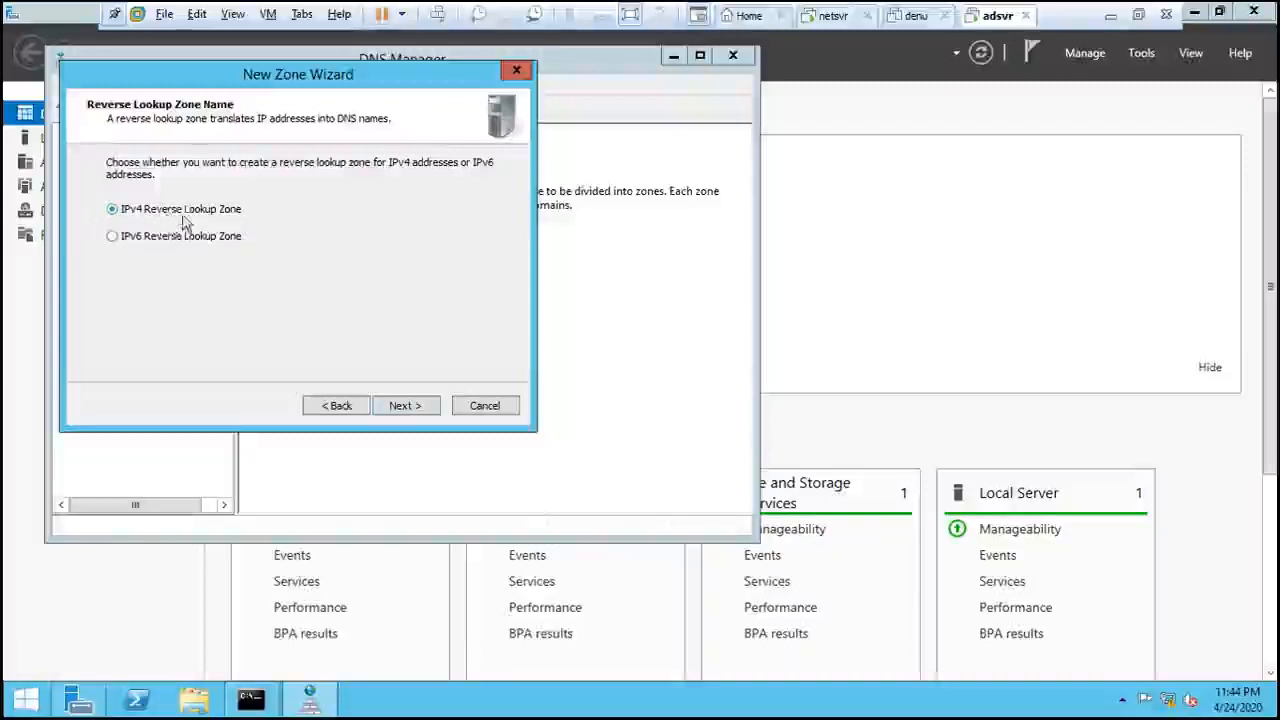
left_click(412, 406)
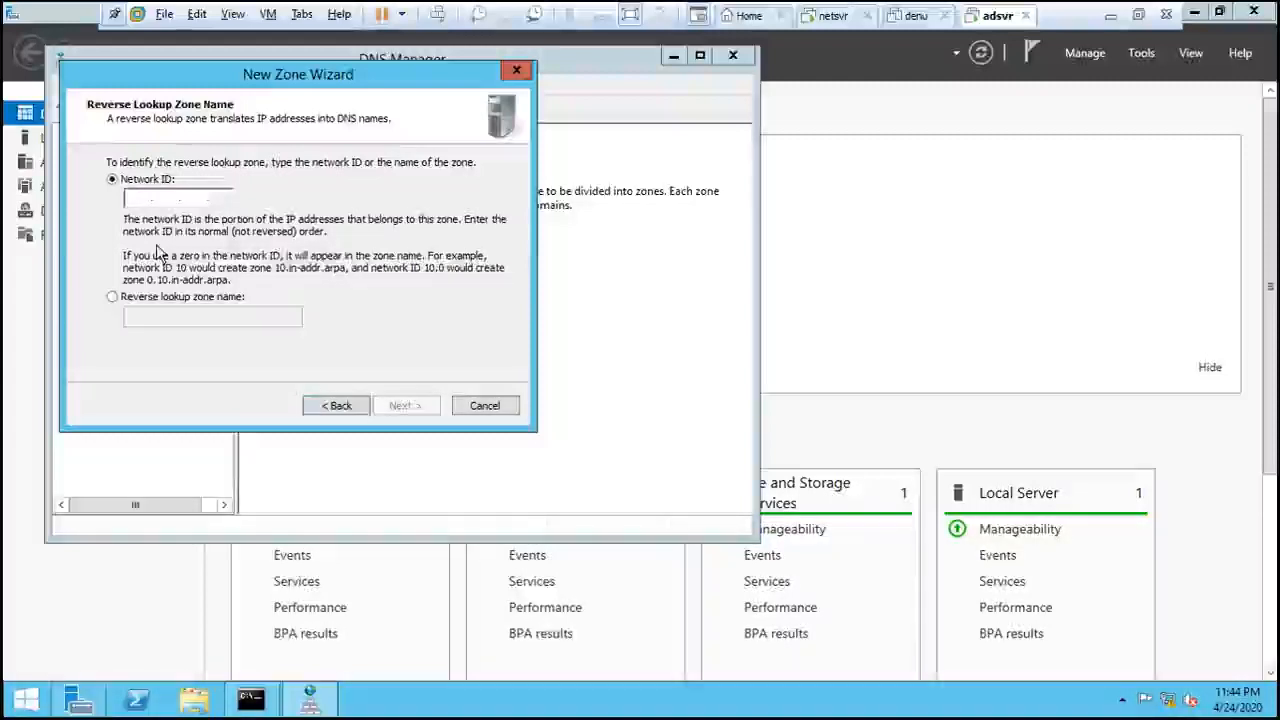
type("192.168.1")
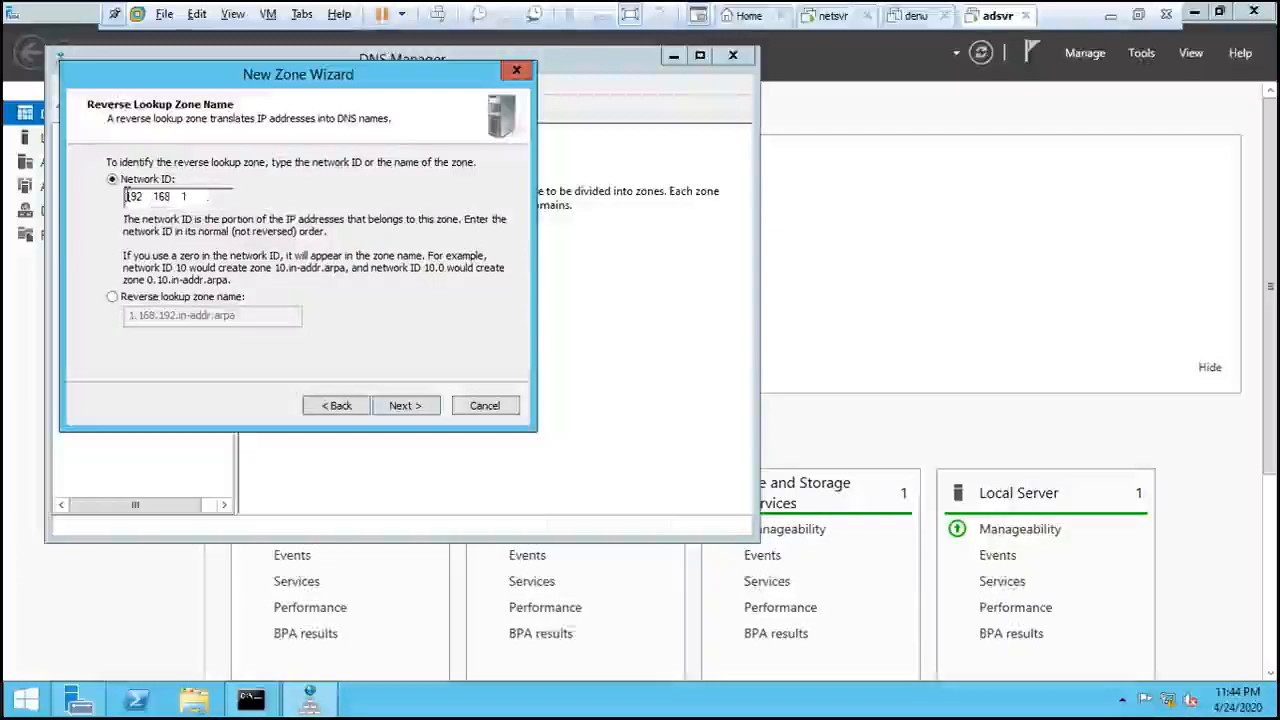
left_click_drag(127, 196, 167, 197)
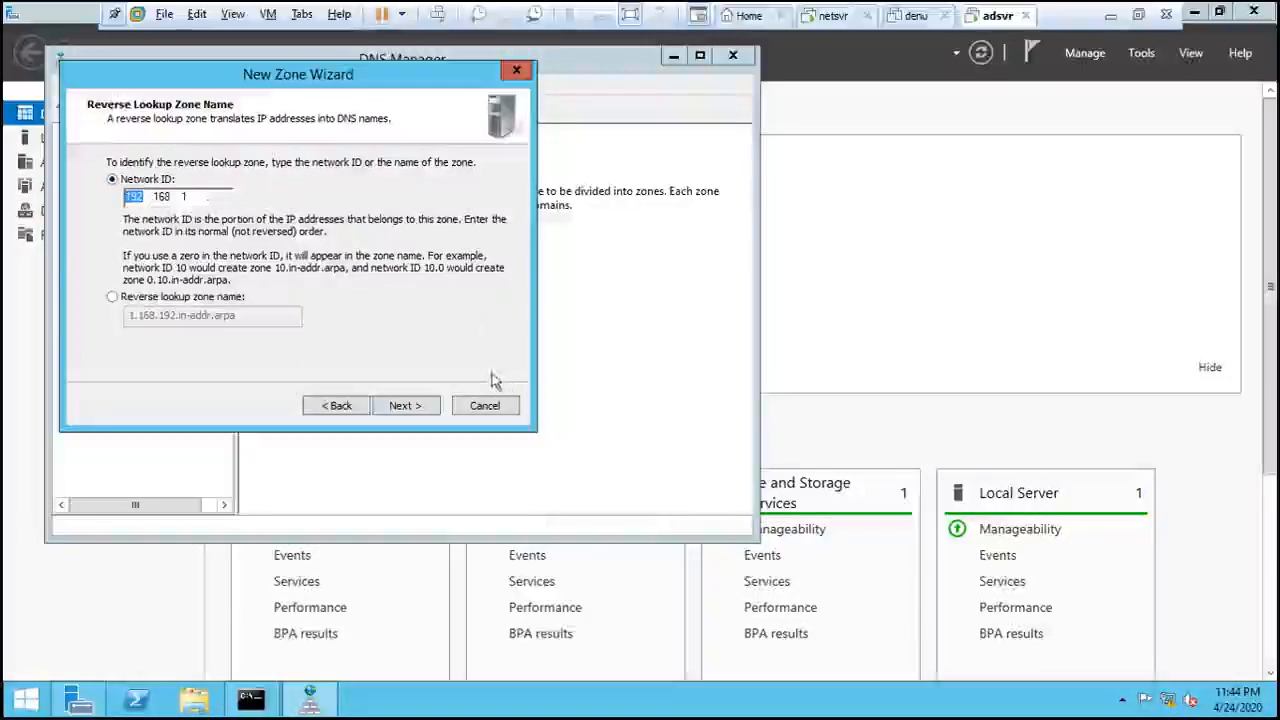
left_click(421, 410)
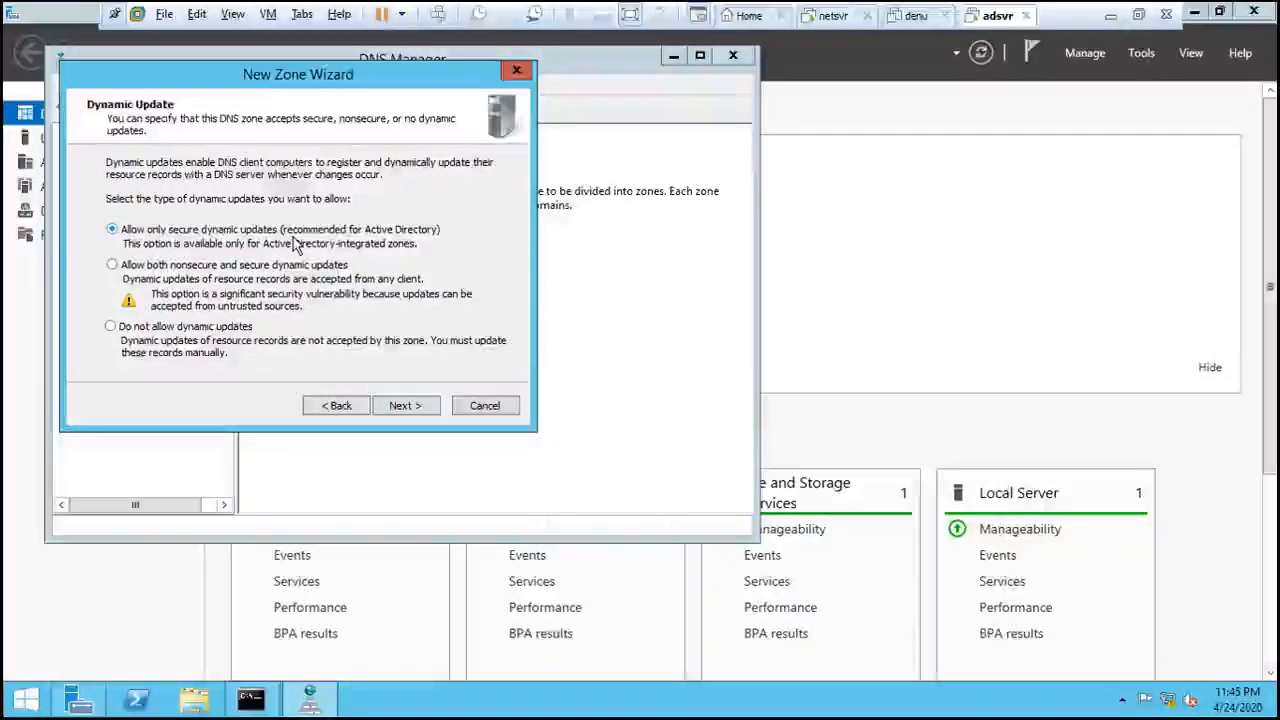
left_click(420, 408)
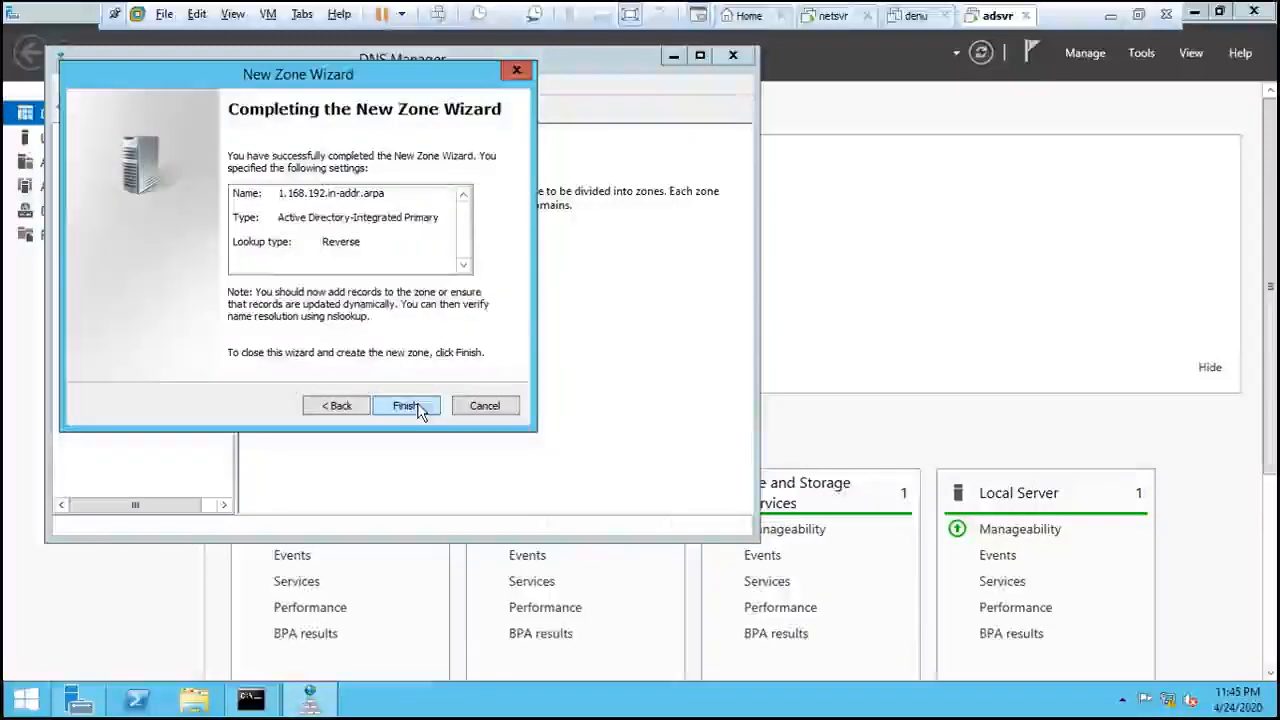
left_click(420, 408)
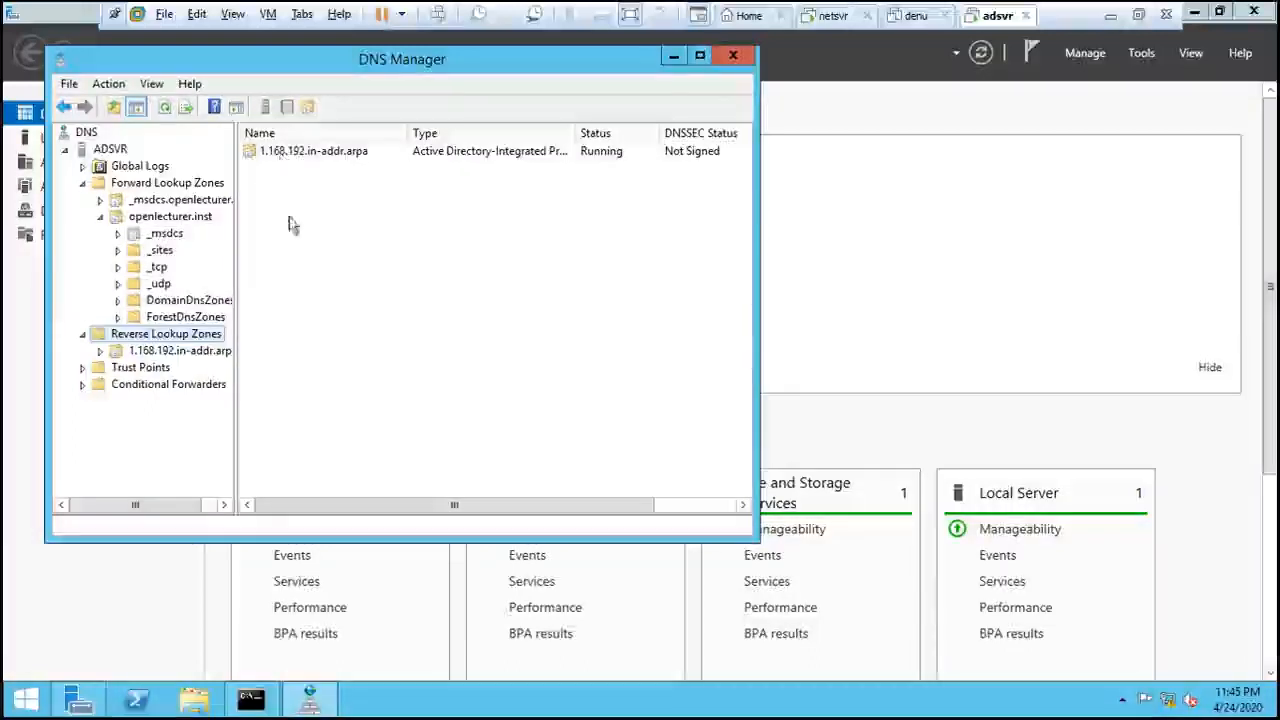
- Check the 1.168.192.in-addr.arpa zone's SOA and NS records, then select adsvr's openlecturer.inst host record
left_click(110, 353)
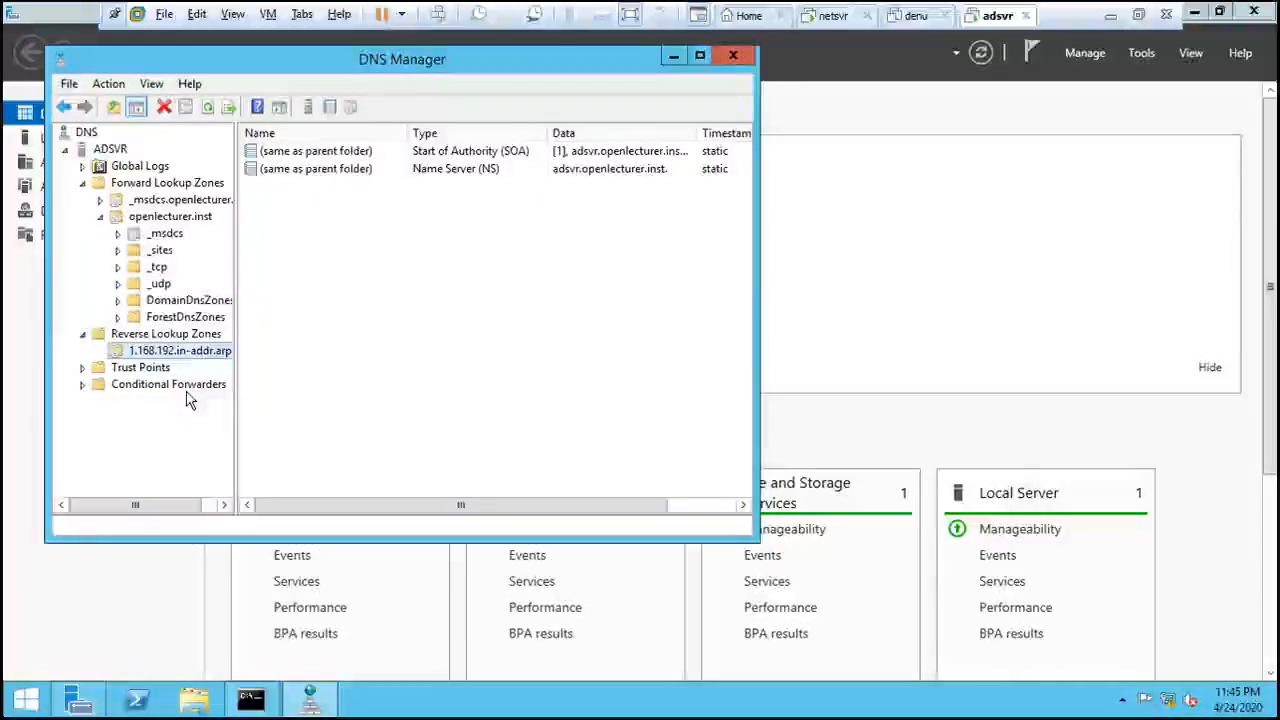
left_click(597, 172)
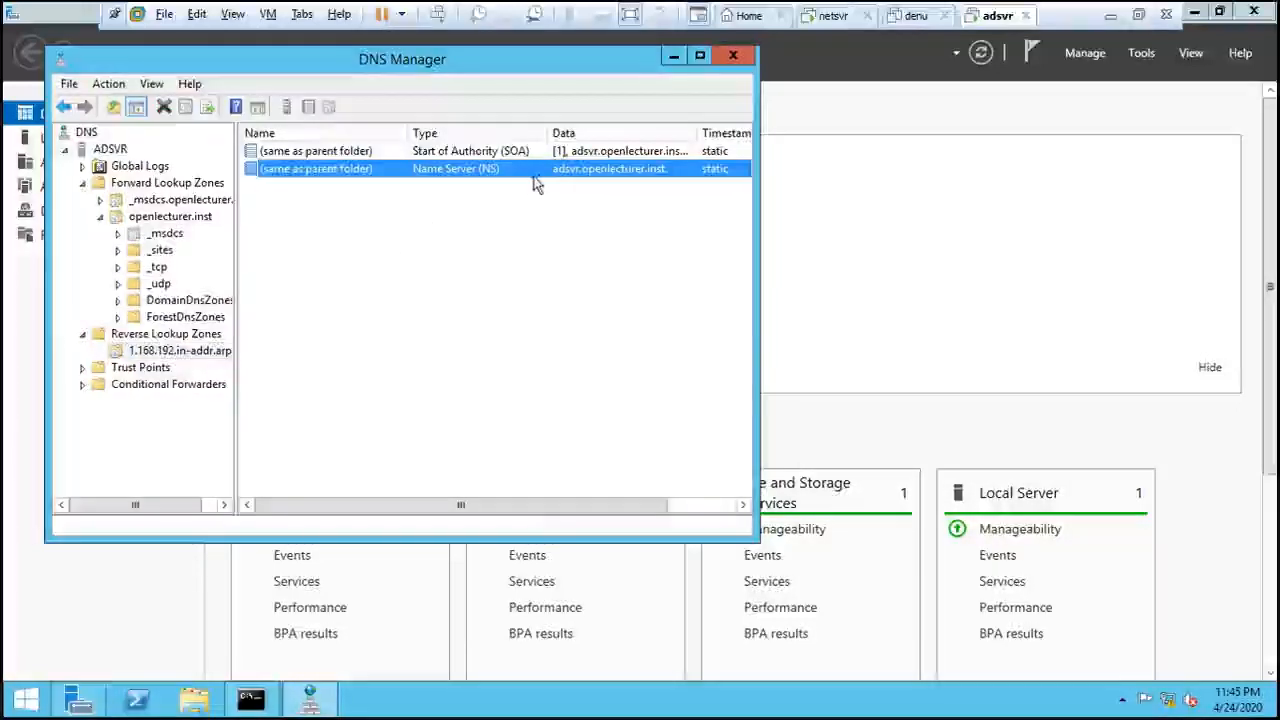
left_click(160, 183)
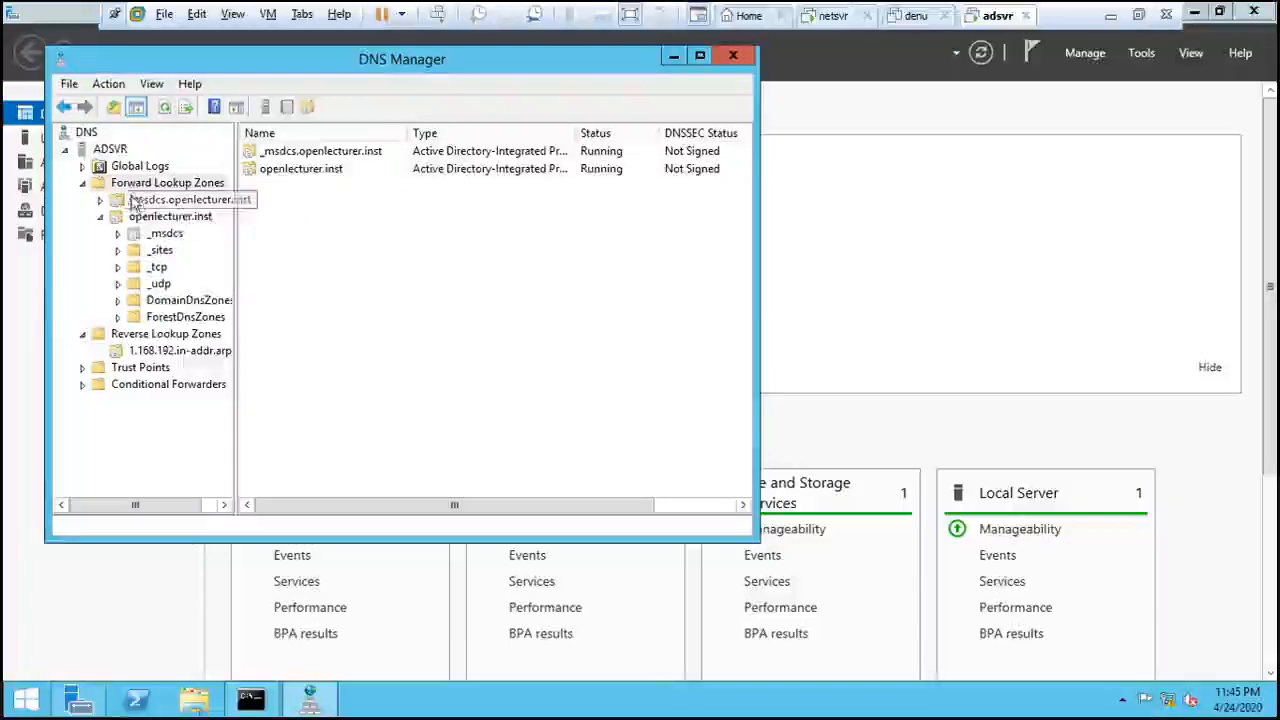
left_click(214, 219)
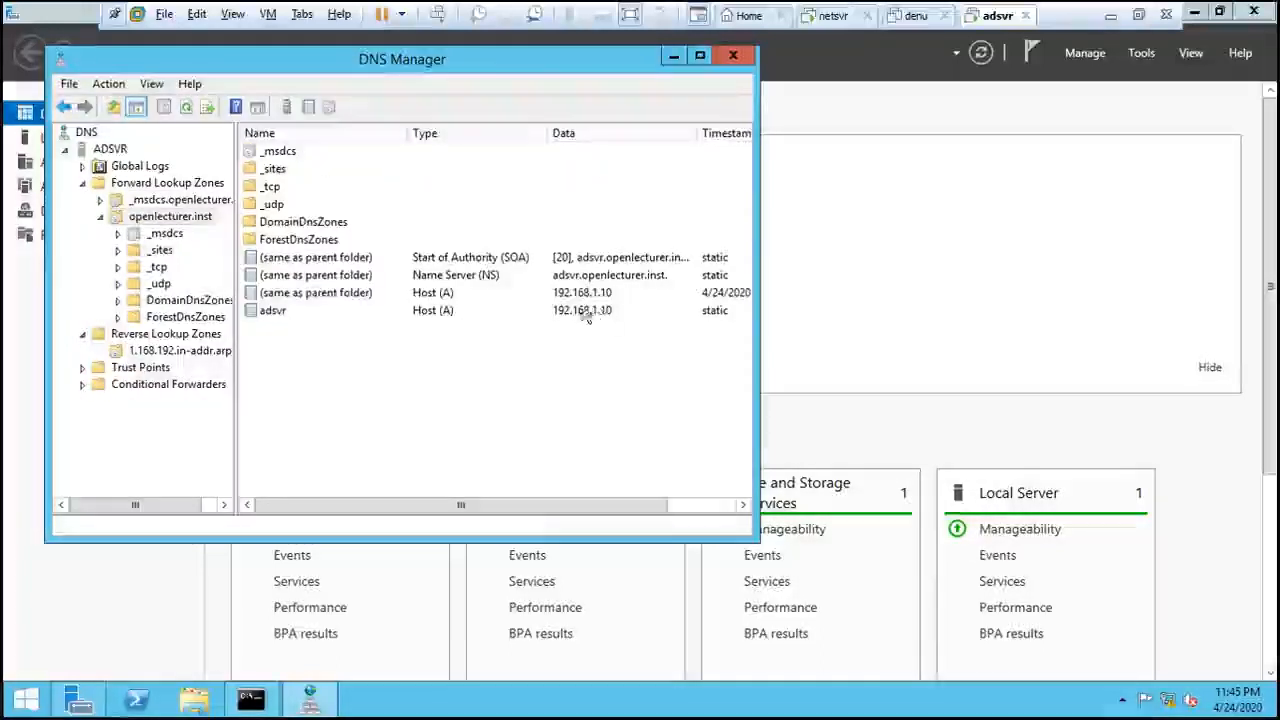
left_click(417, 316)
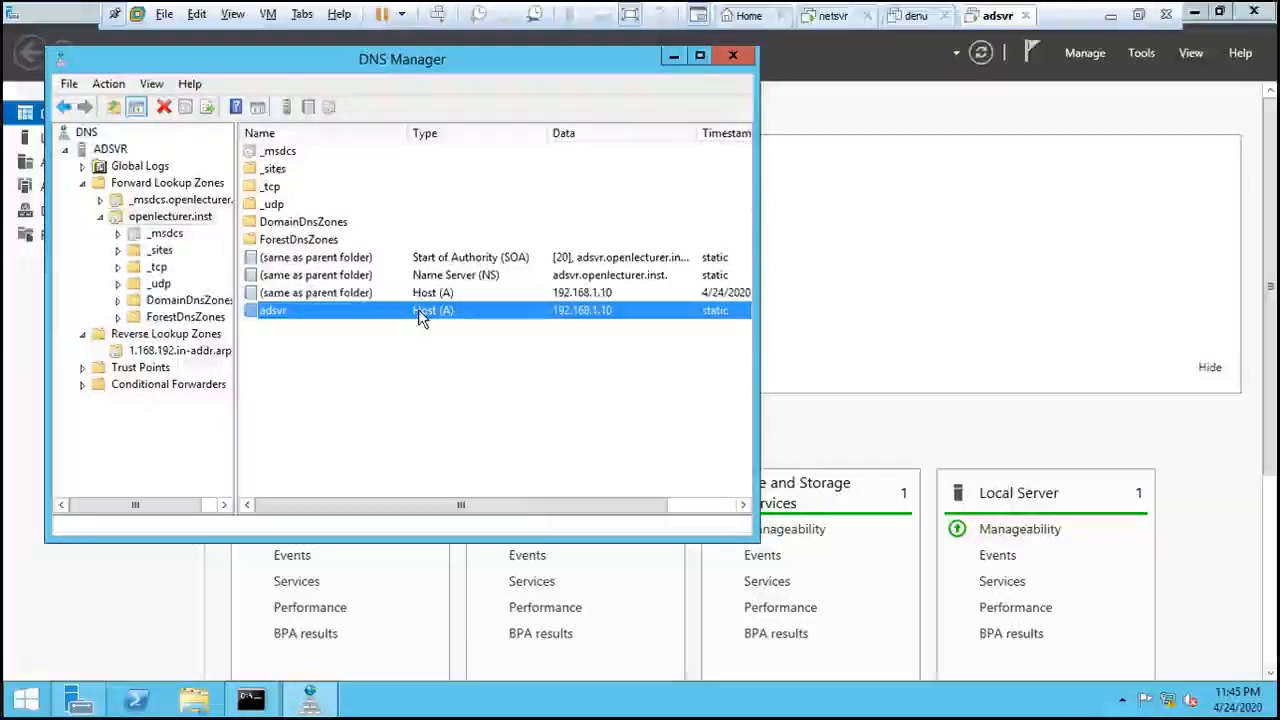
- Enable 'Update associated pointer (PTR) record' on the adsvr 192.168.1.10 host record
double_click(380, 315)
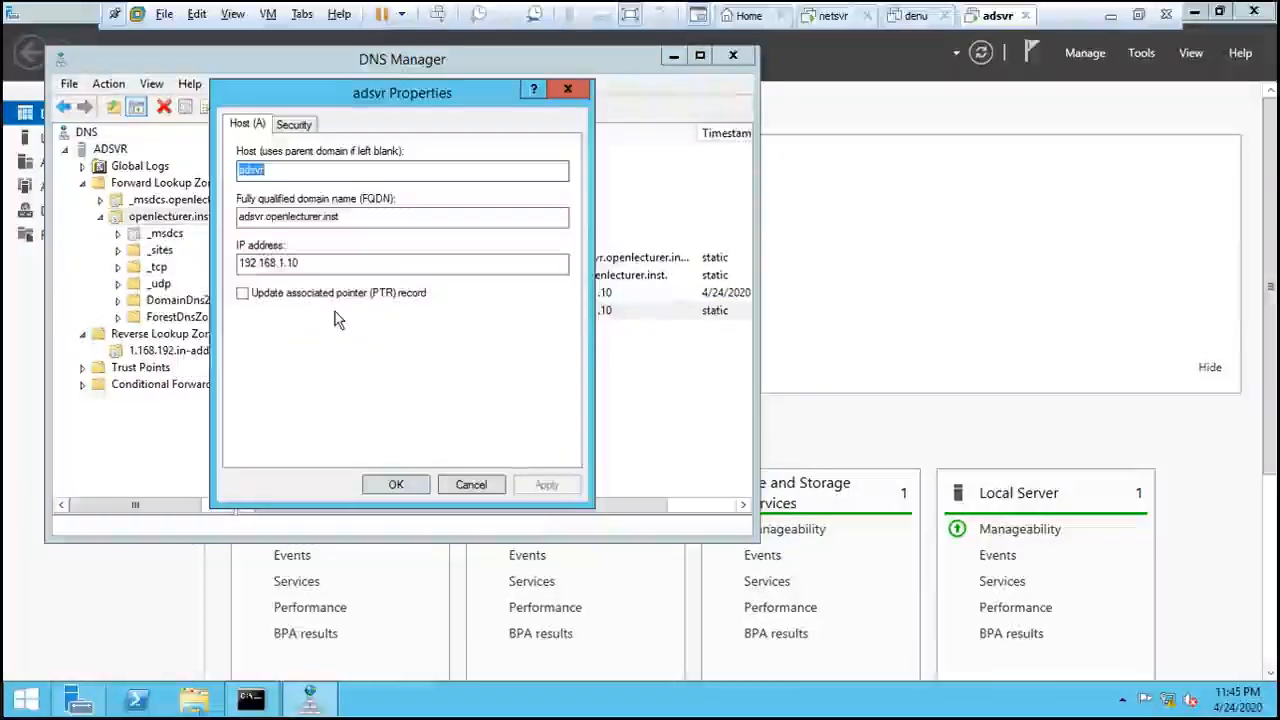
left_click(243, 293)
left_click(546, 485)
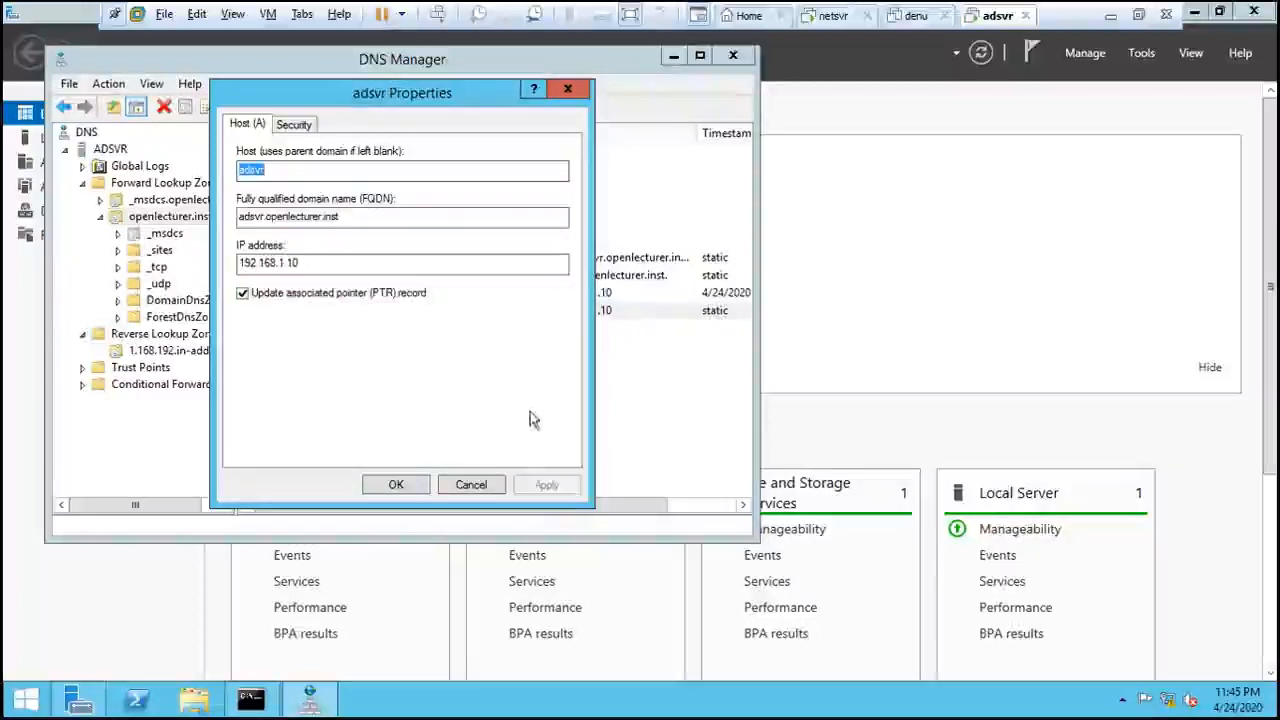
left_click(396, 485)
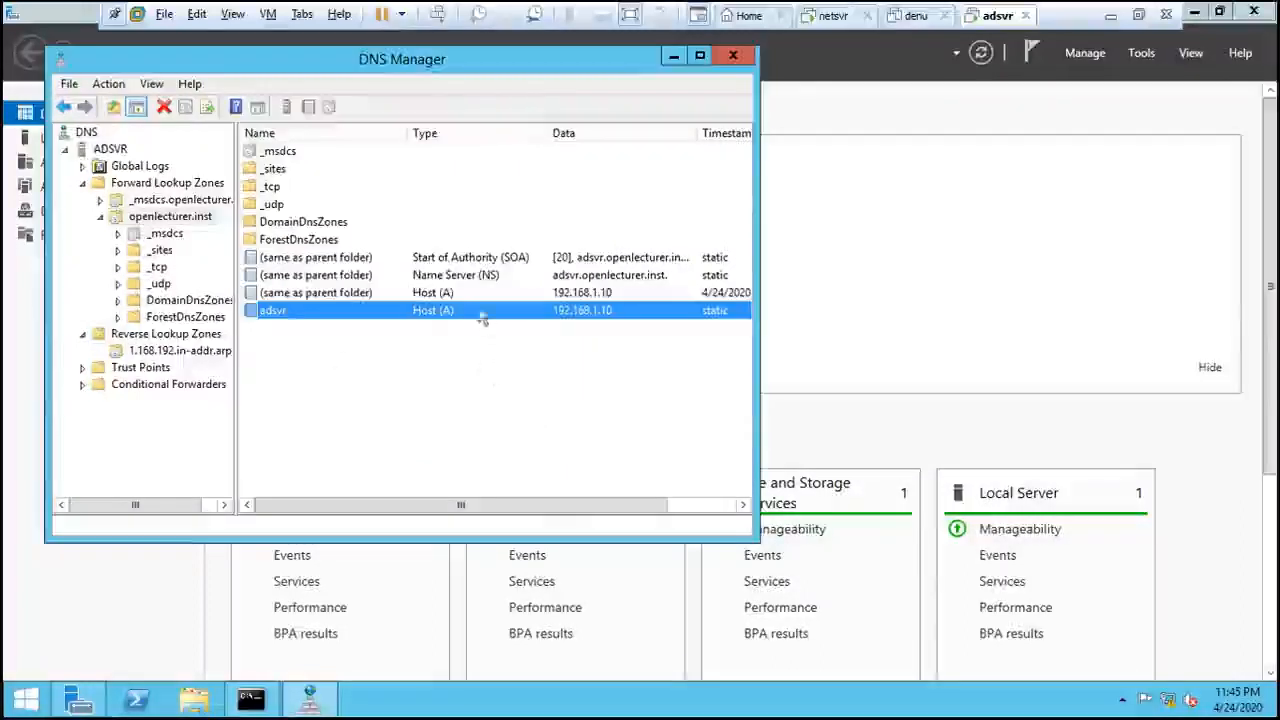
- Inspect the parent host and name server records, then view the 1.168.192.in-addr.arpa zone
double_click(395, 293)
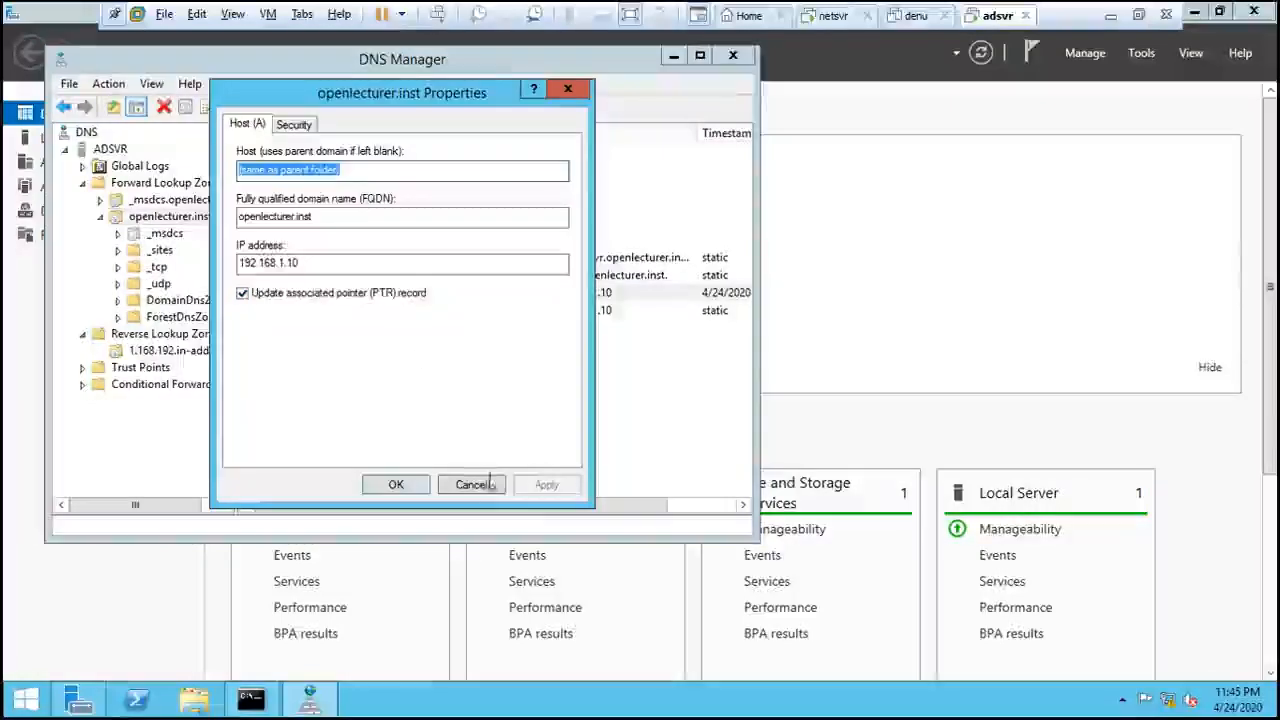
left_click(398, 485)
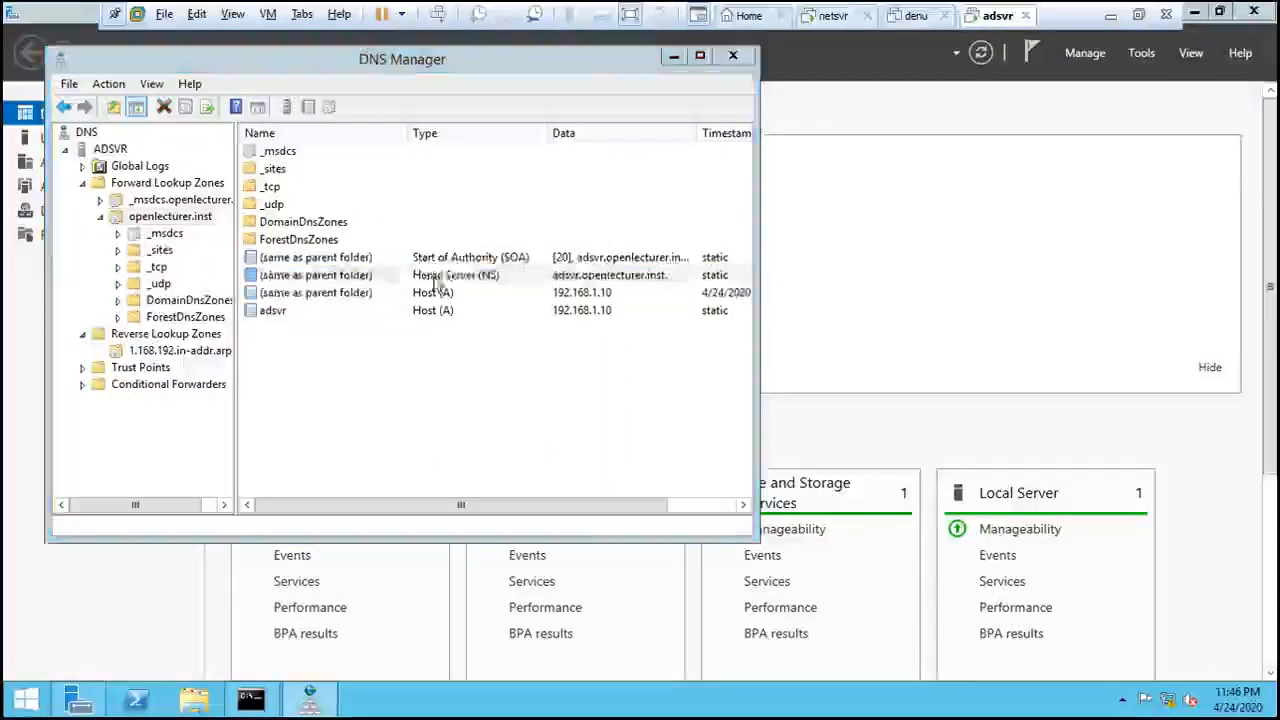
double_click(436, 285)
left_click(418, 527)
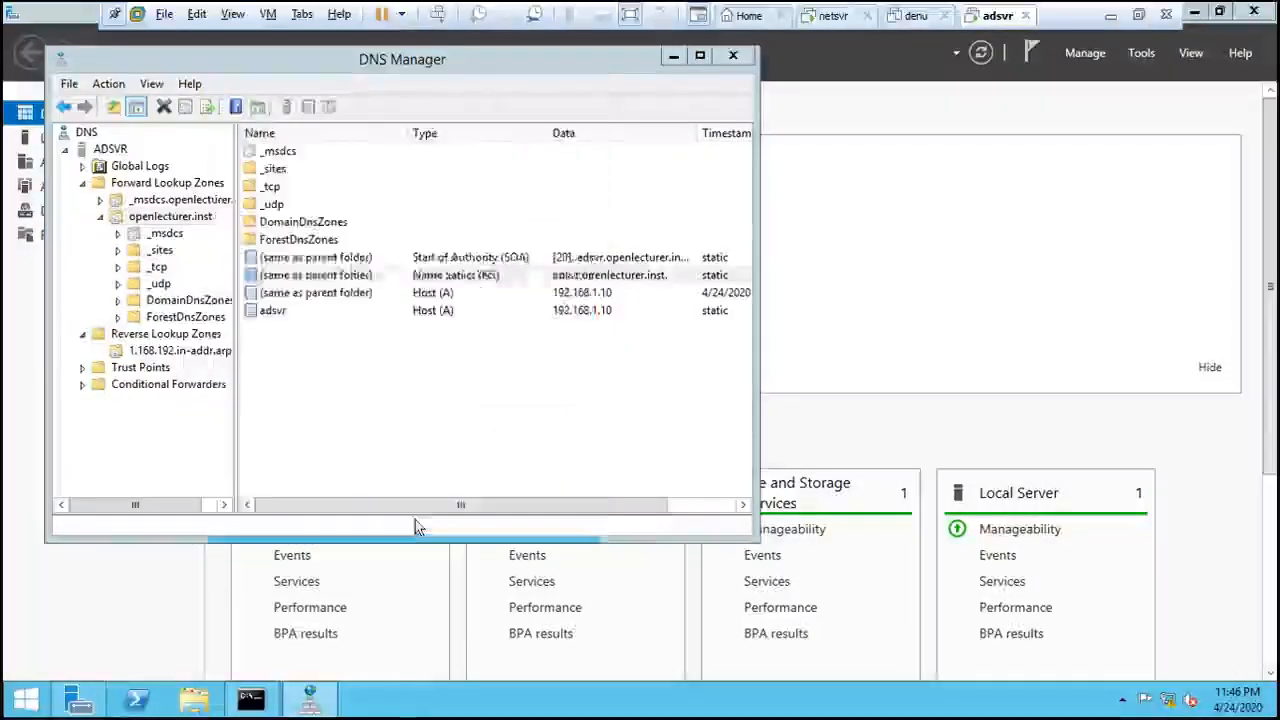
left_click(165, 350)
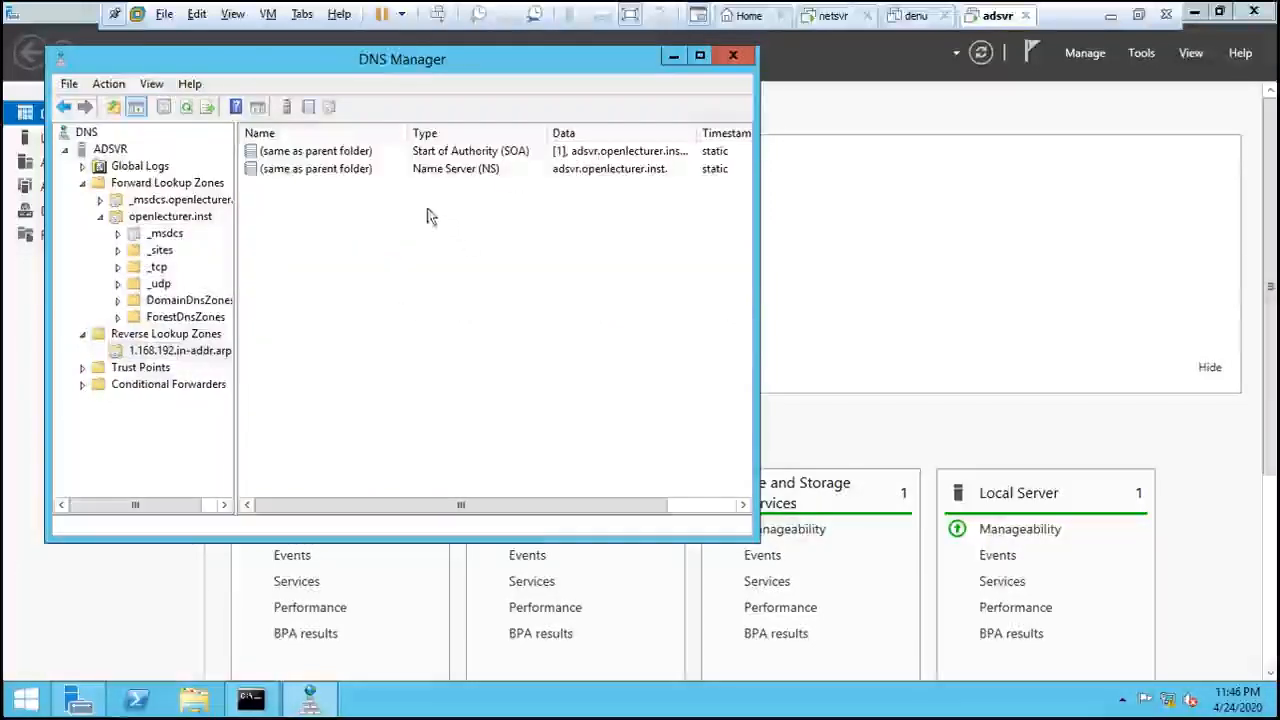
double_click(434, 170)
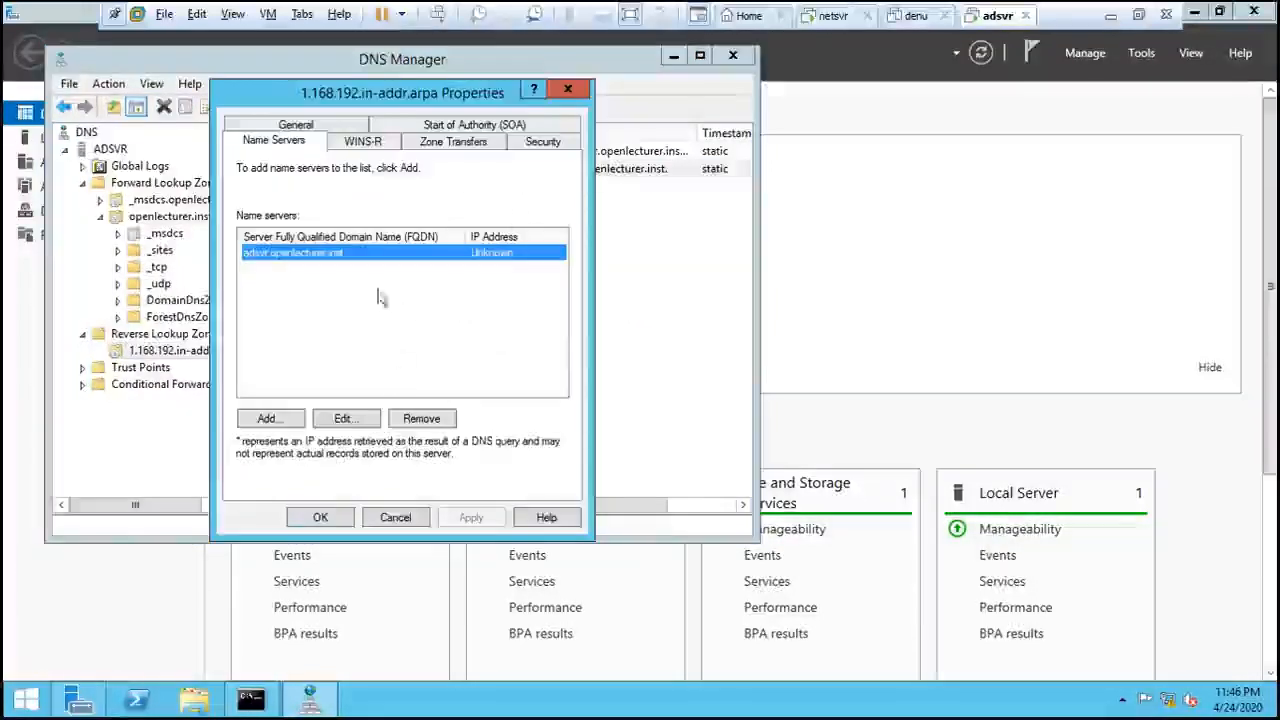
left_click(378, 516)
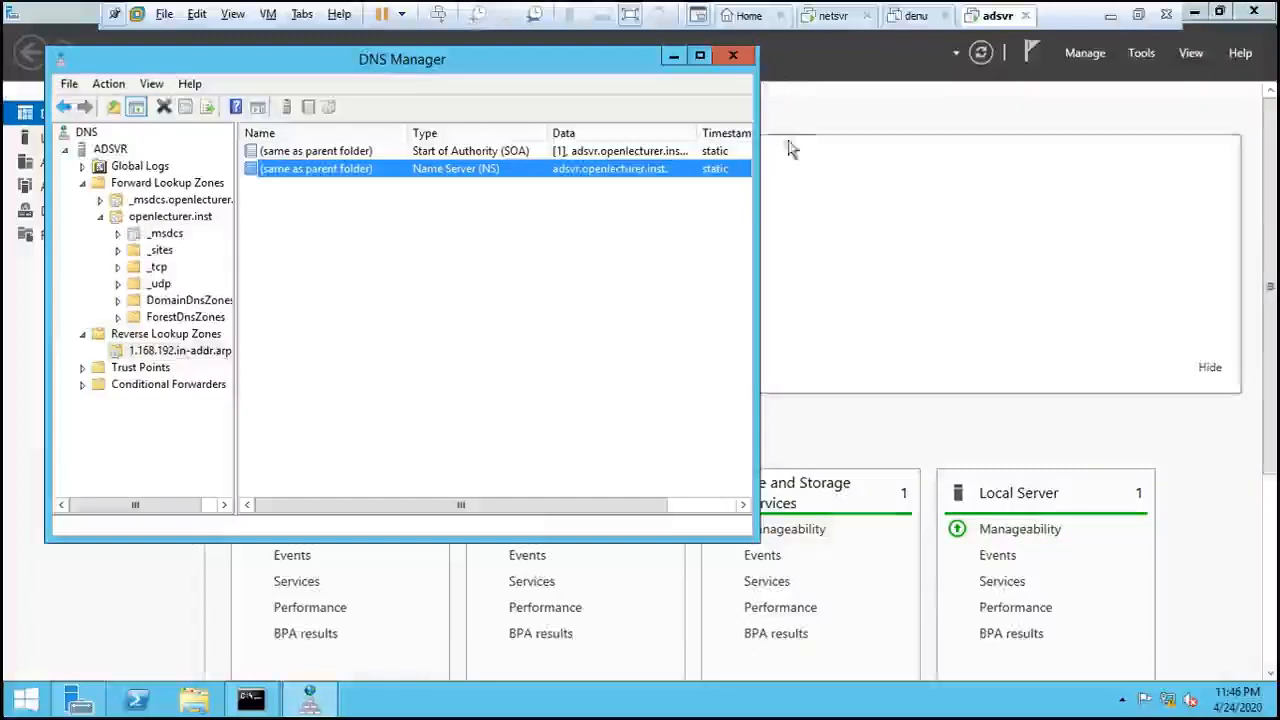
- Close DNS Manager and rerun ipconfig /flushdns in the command prompt
left_click(733, 56)
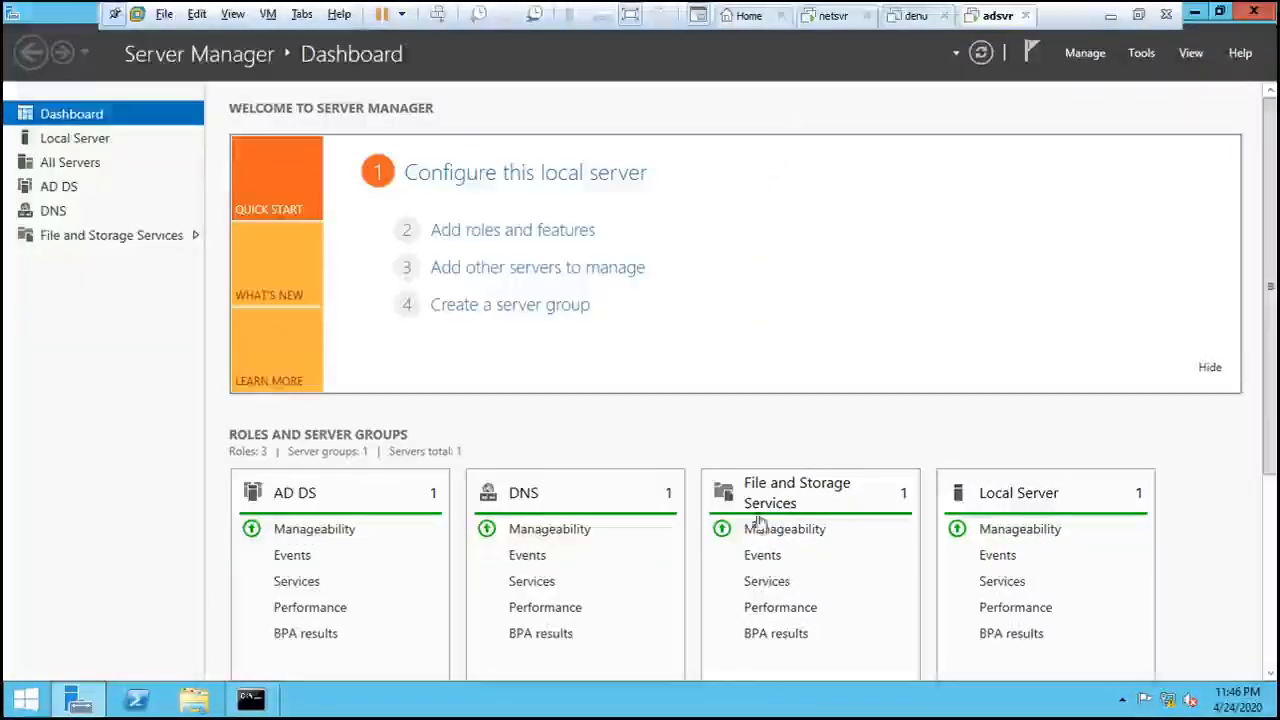
left_click(250, 698)
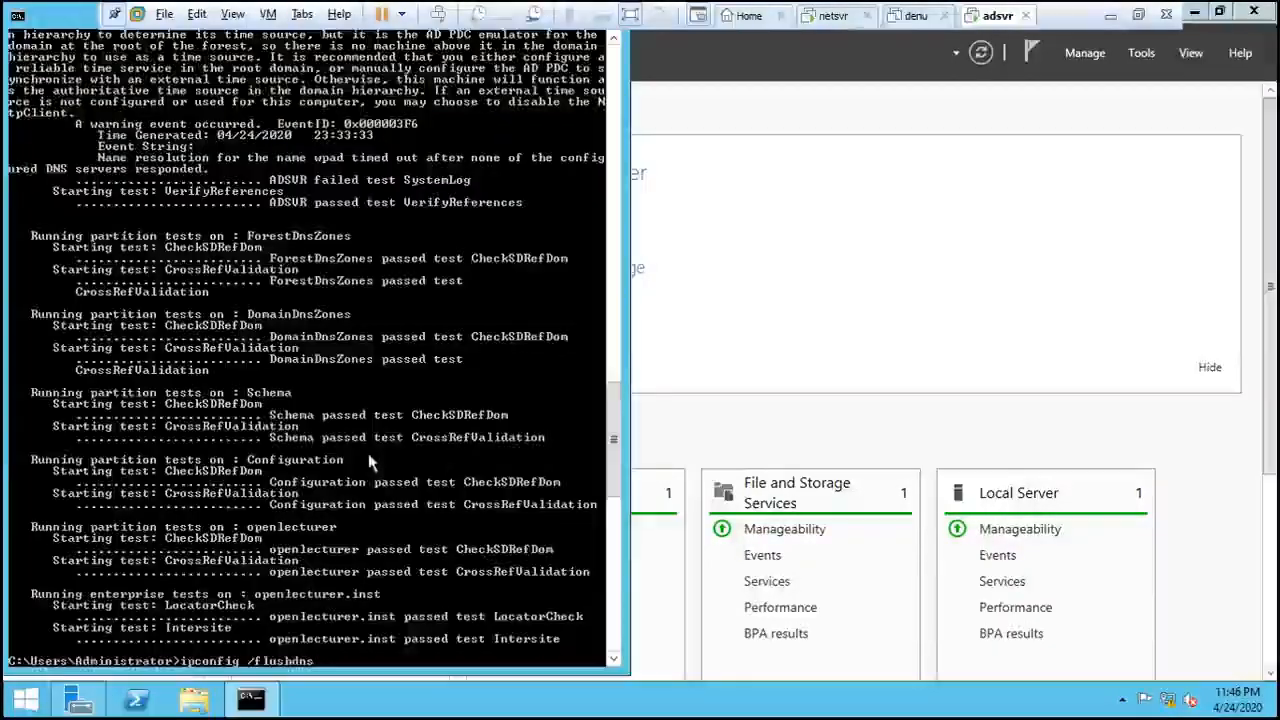
scroll(403, 500, "down", 6)
scroll(403, 500, "up", 4)
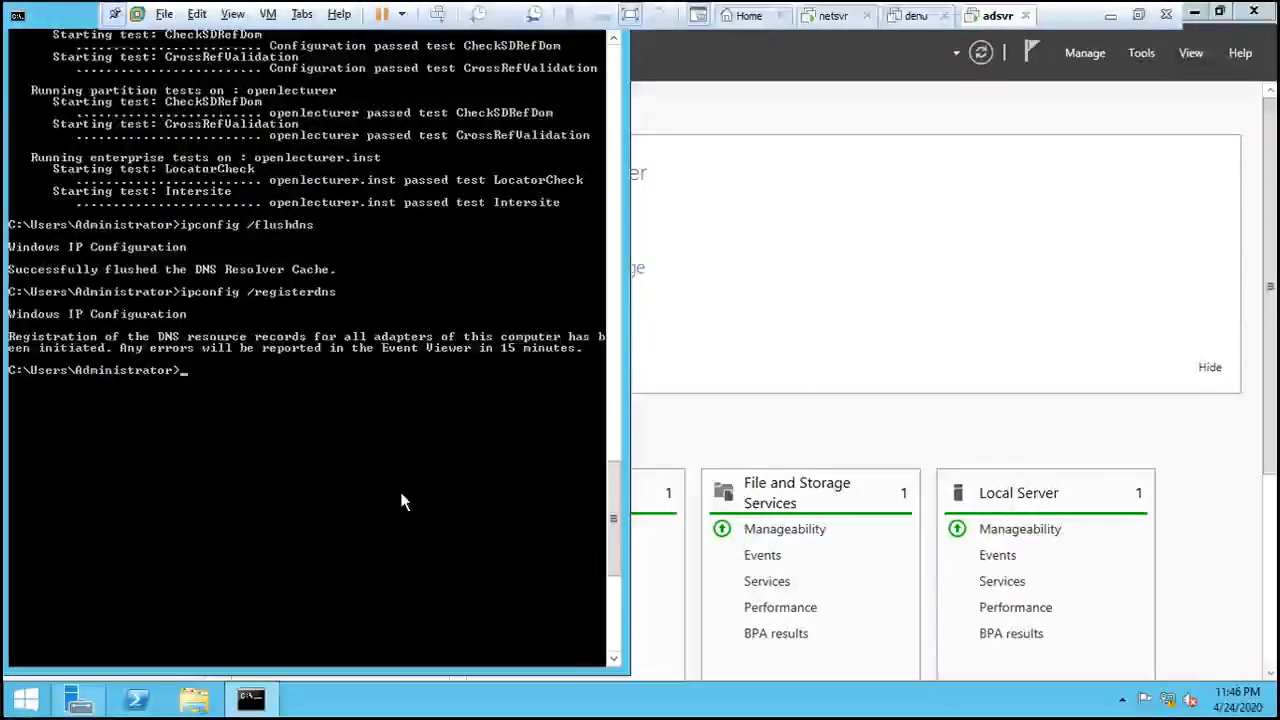
key("Up")
key("Up")
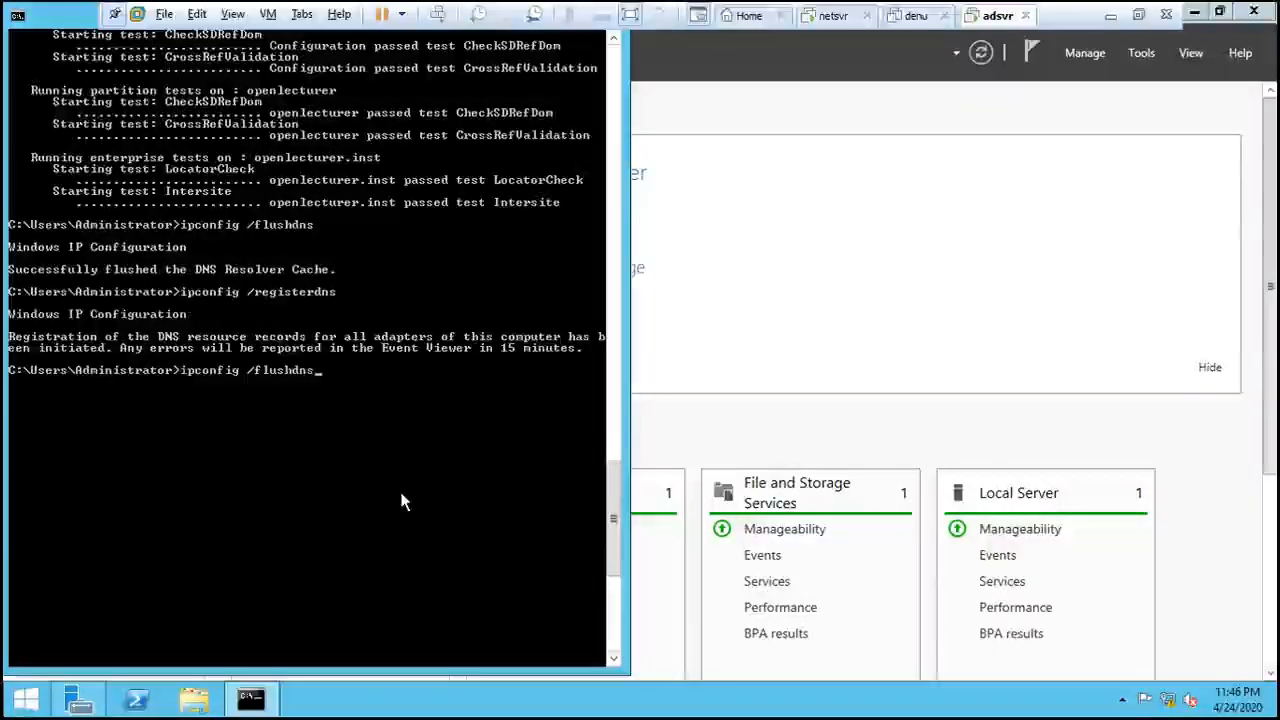
key("Return")
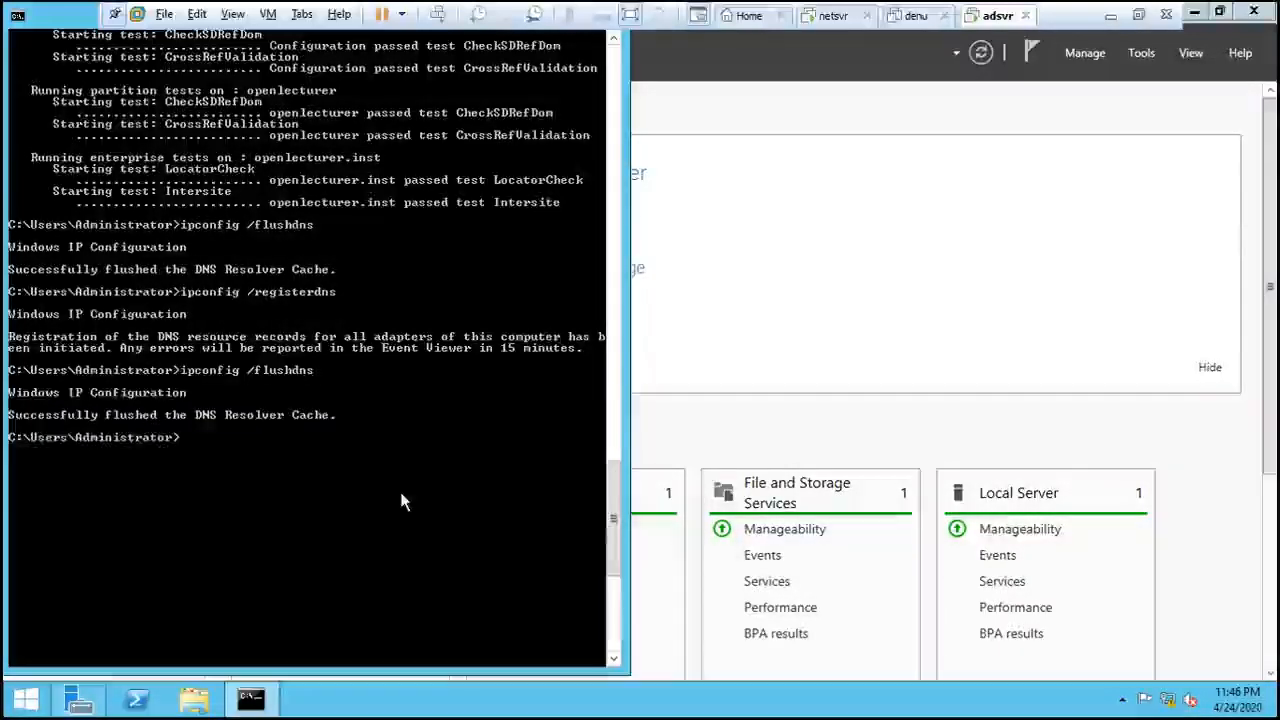
- Step through the command history, then run dcdiag for domain controller diagnostics
key("Up")
key("Up")
key("Down")
key("Down")
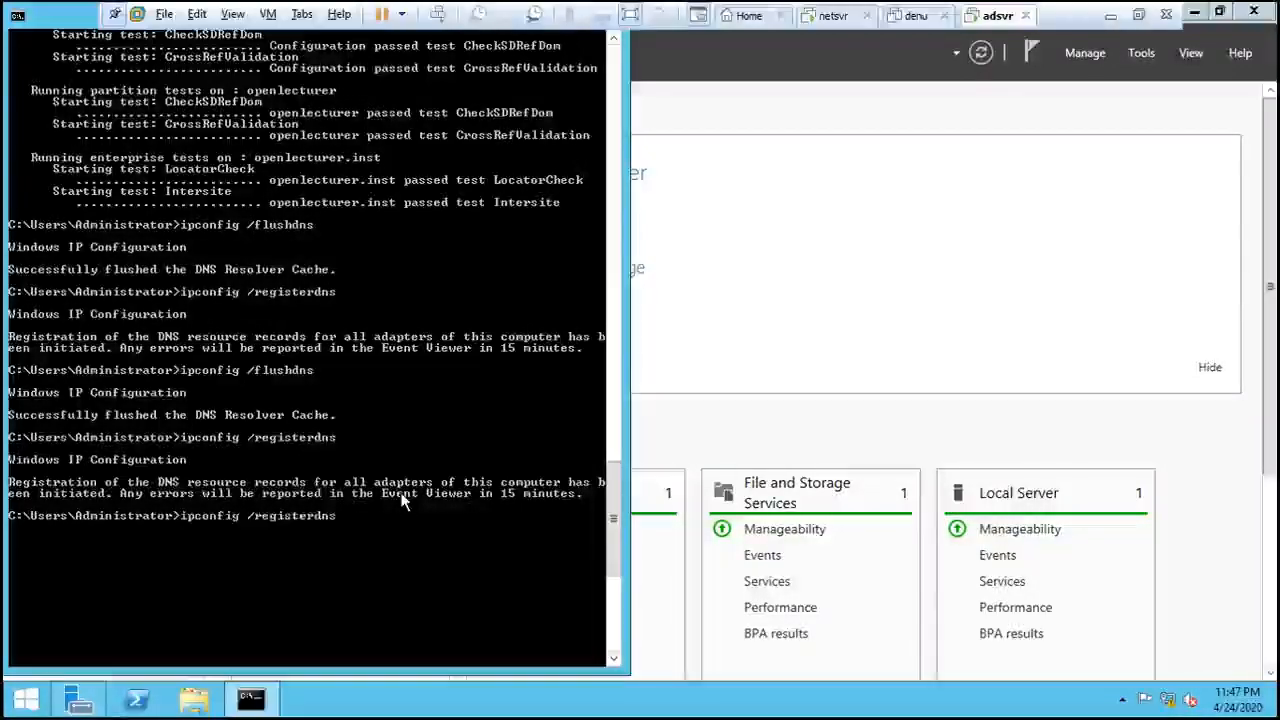
key("Escape")
type("dcdiag")
key("Return")
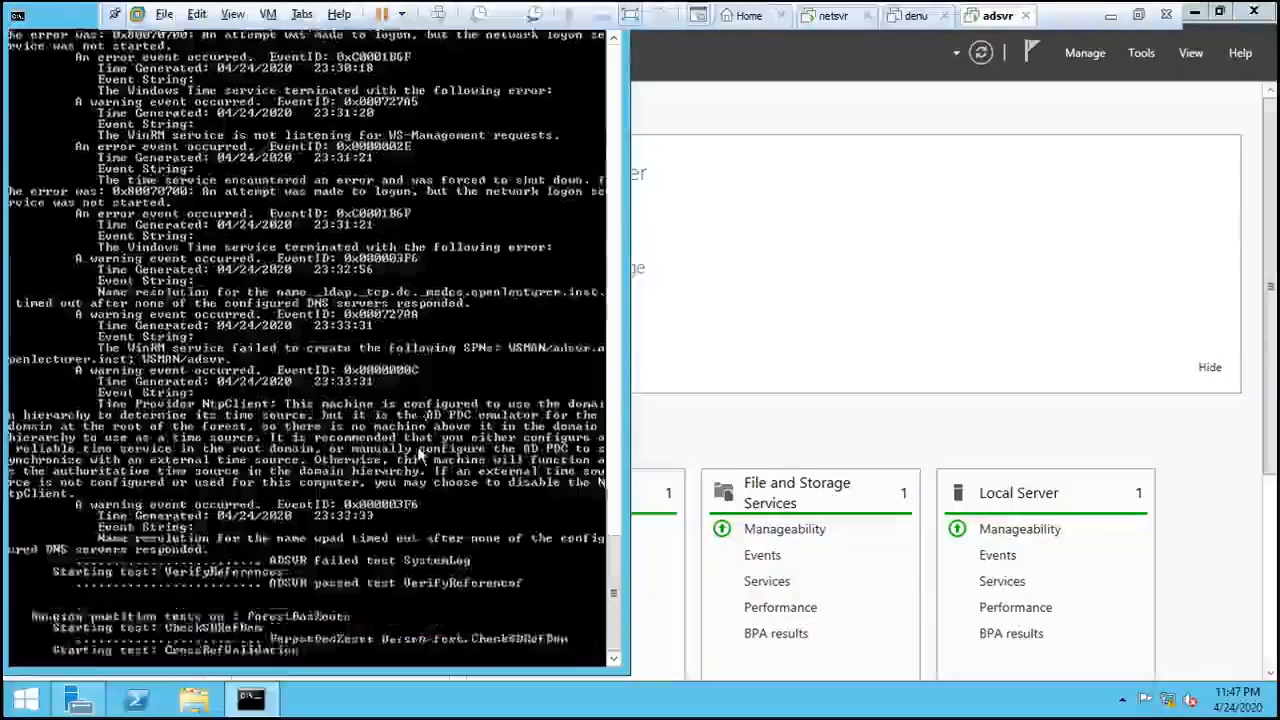
- Scroll through the dcdiag results, then minimize the command prompt to reveal Server Manager
scroll(418, 440, "up", 4)
scroll(418, 440, "down", 4)
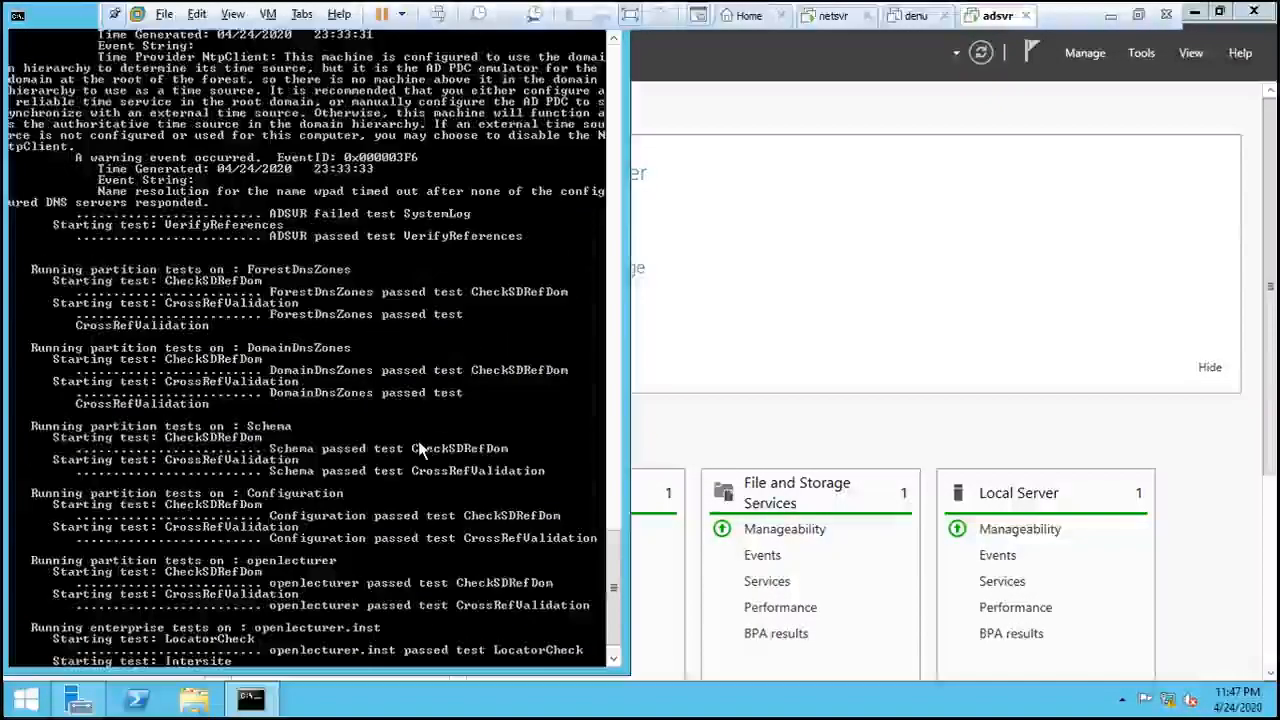
scroll(419, 446, "up", 10)
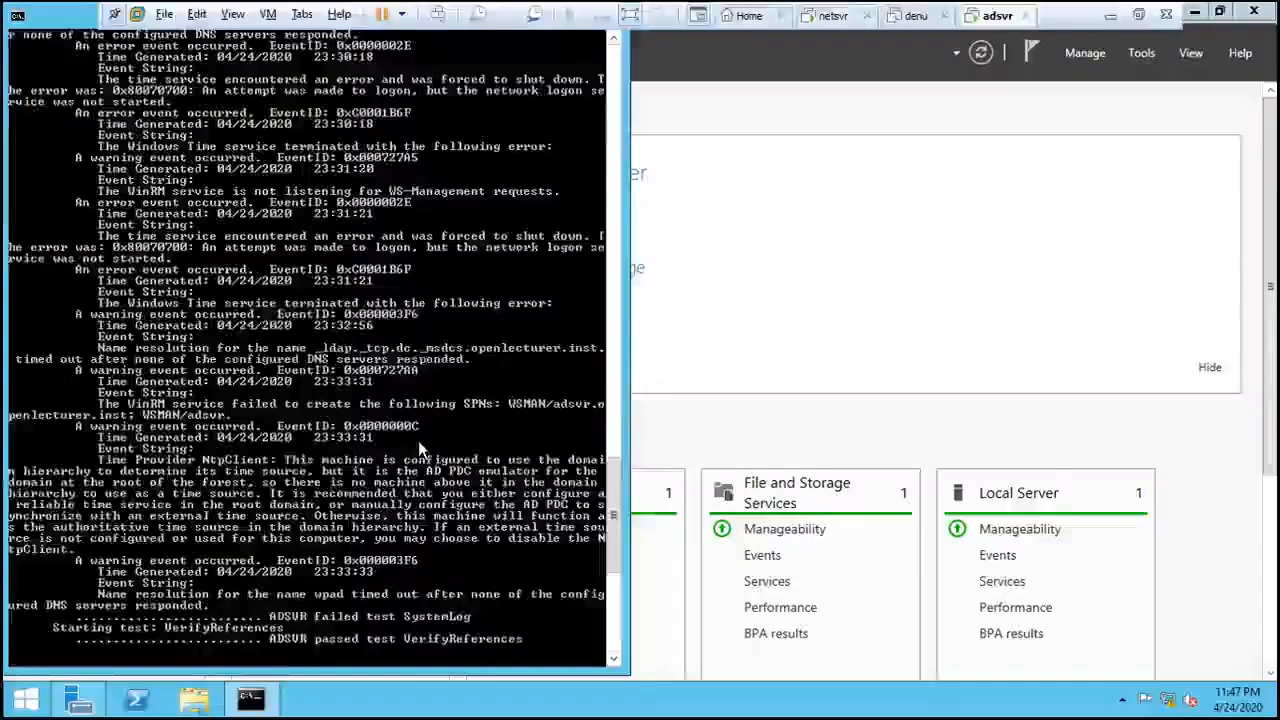
scroll(419, 446, "up", 15)
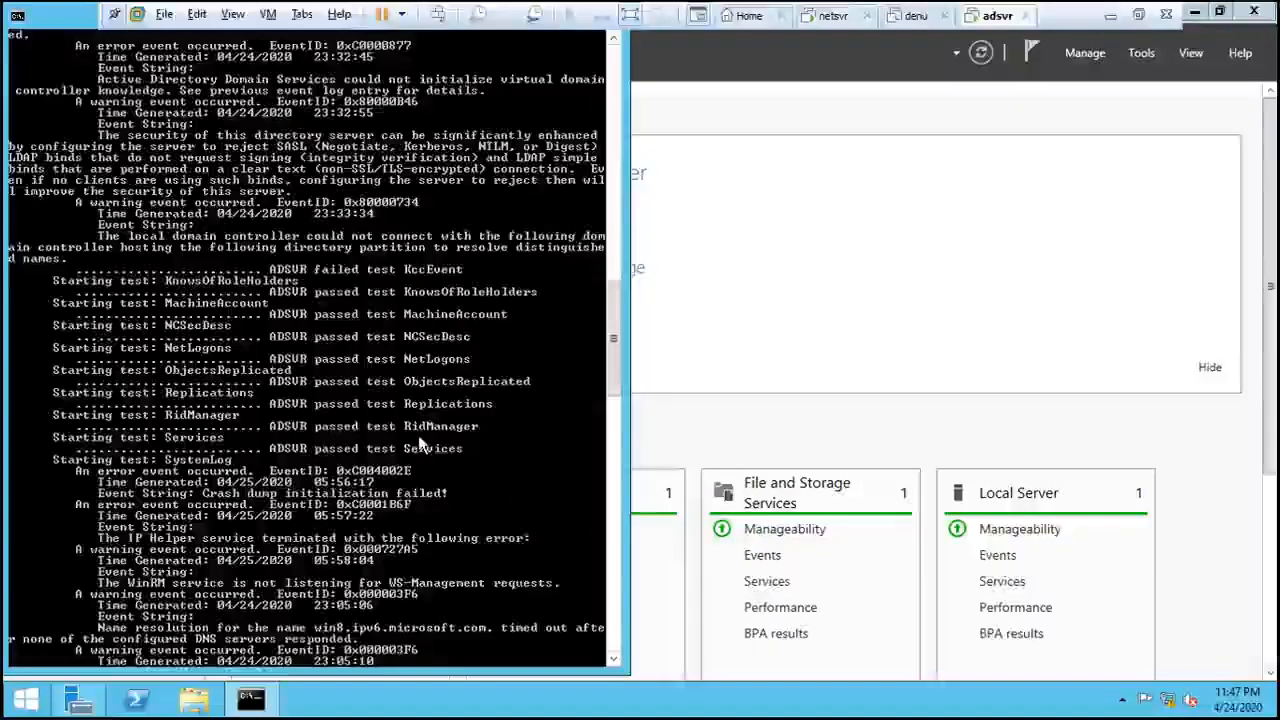
scroll(419, 440, "up", 1)
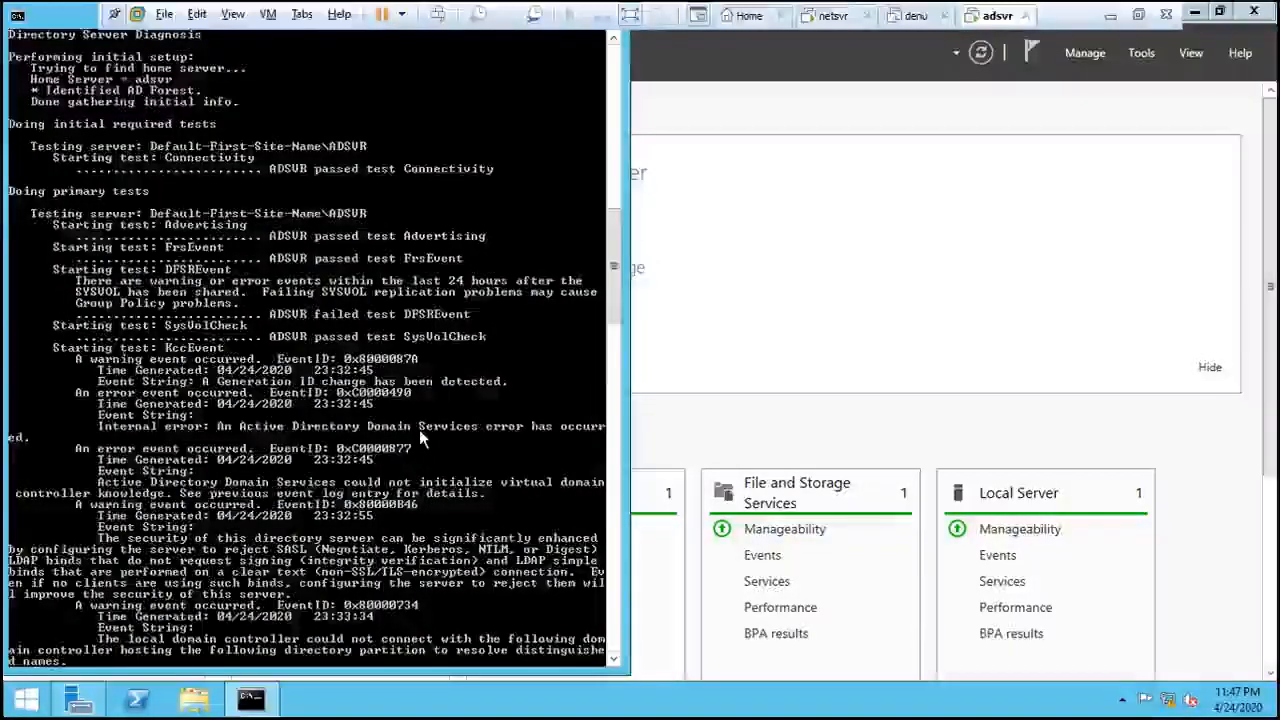
scroll(419, 429, "down", 15)
scroll(421, 433, "down", 20)
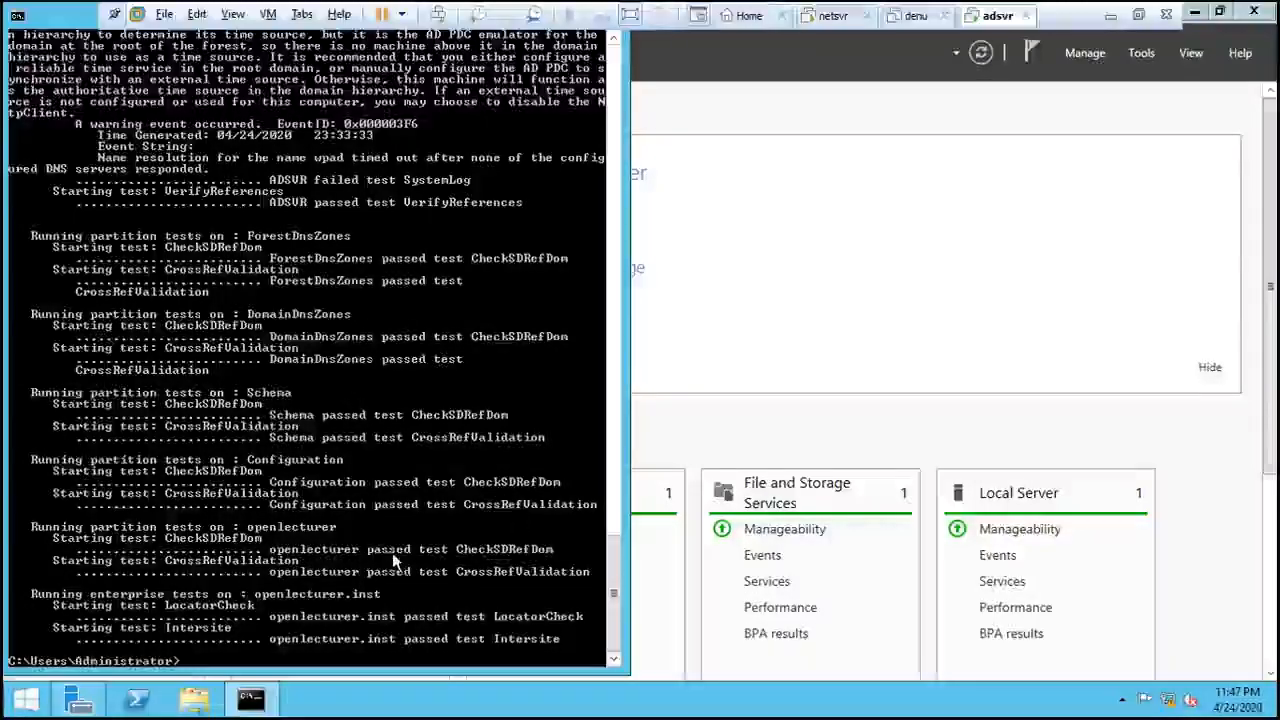
scroll(385, 585, "up", 3)
scroll(380, 590, "up", 6)
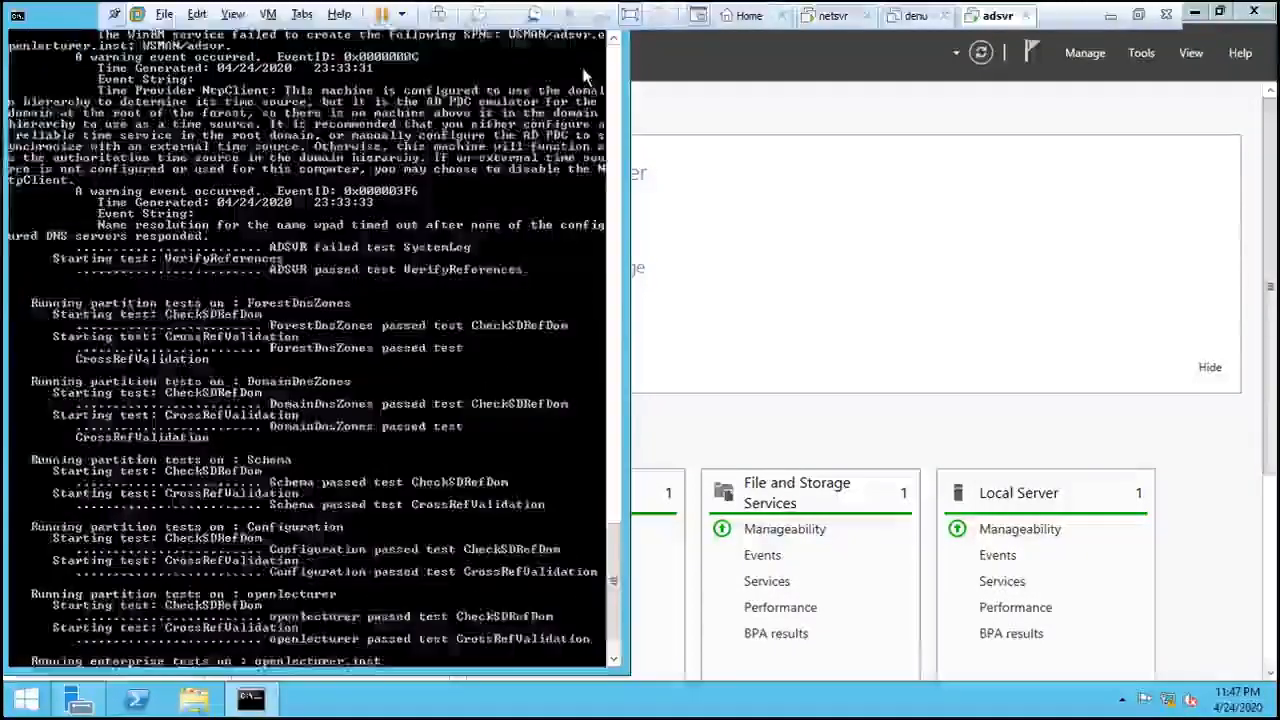
scroll(310, 350, "up", 15)
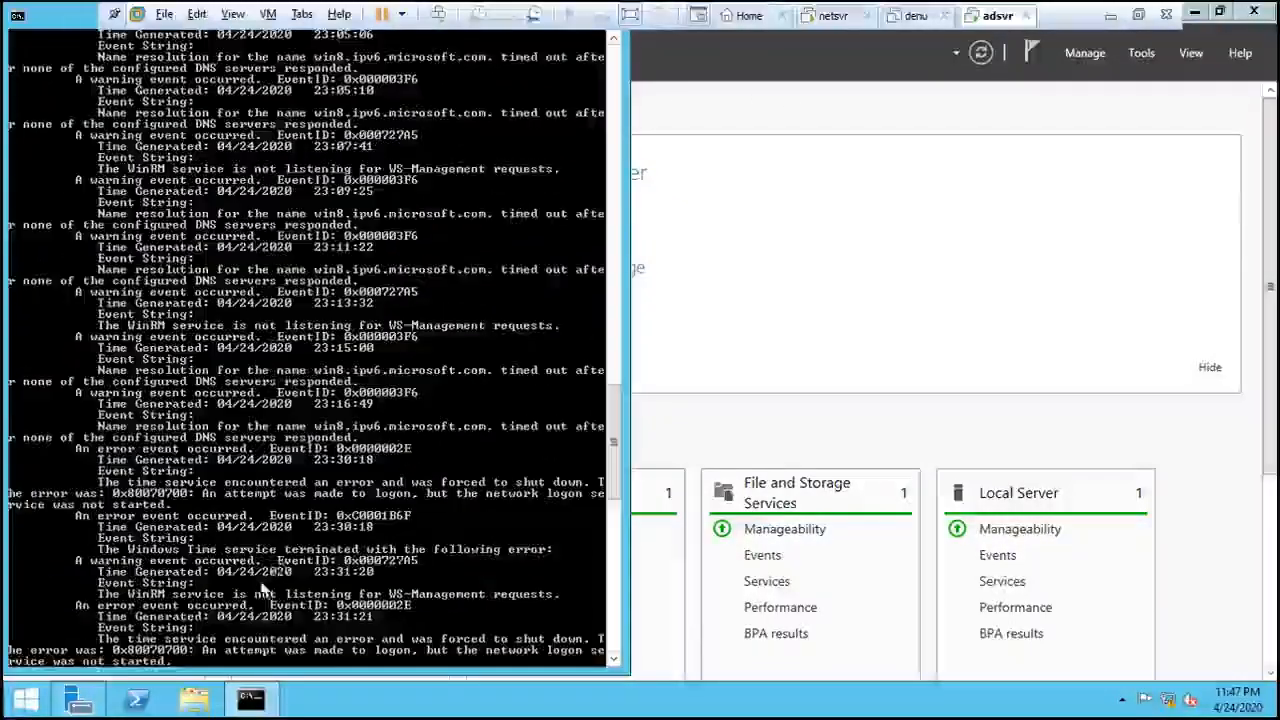
left_click(259, 704)
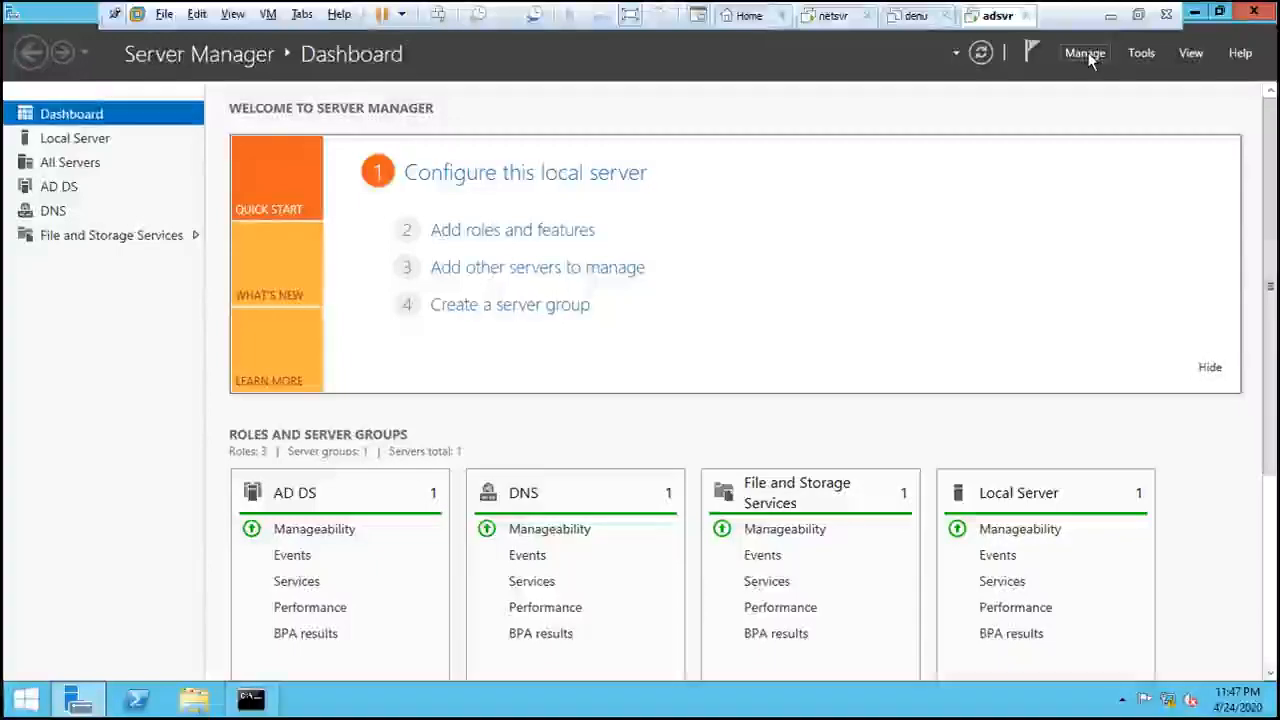
- Launch Active Directory Users and Computers and browse openlecturer.inst's Users and empty Computers containers
left_click(1143, 53)
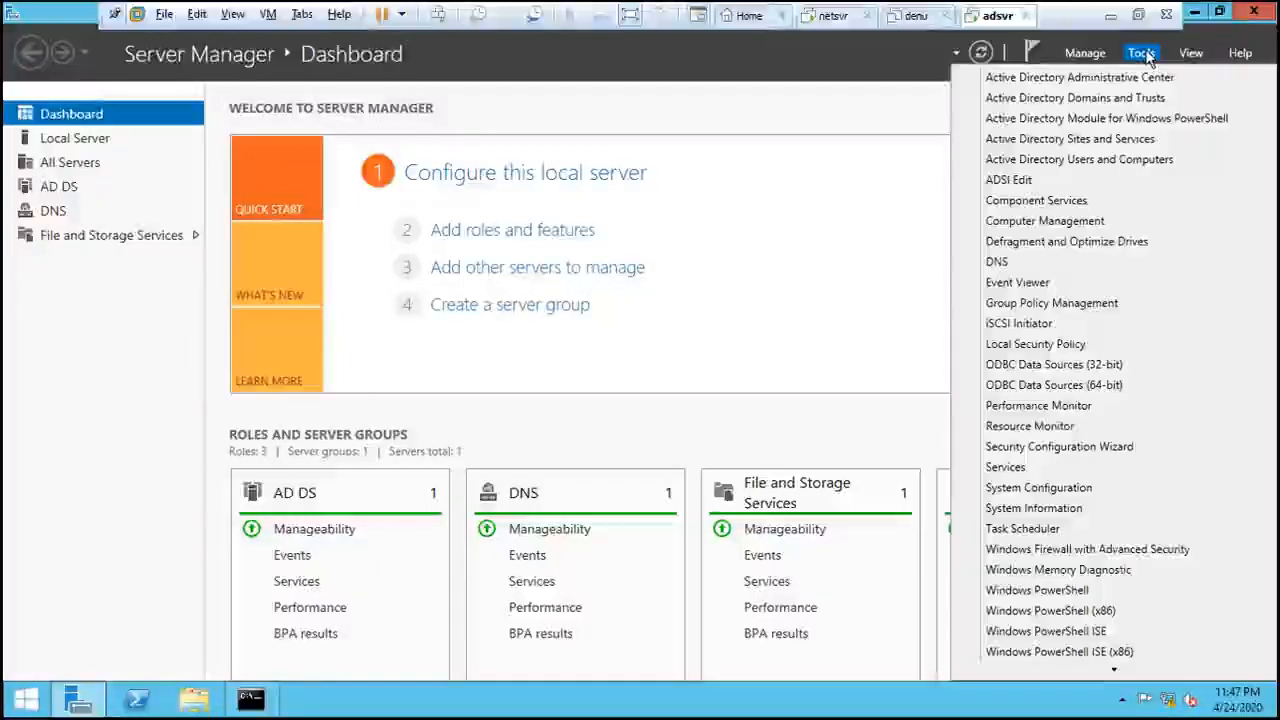
left_click(1113, 160)
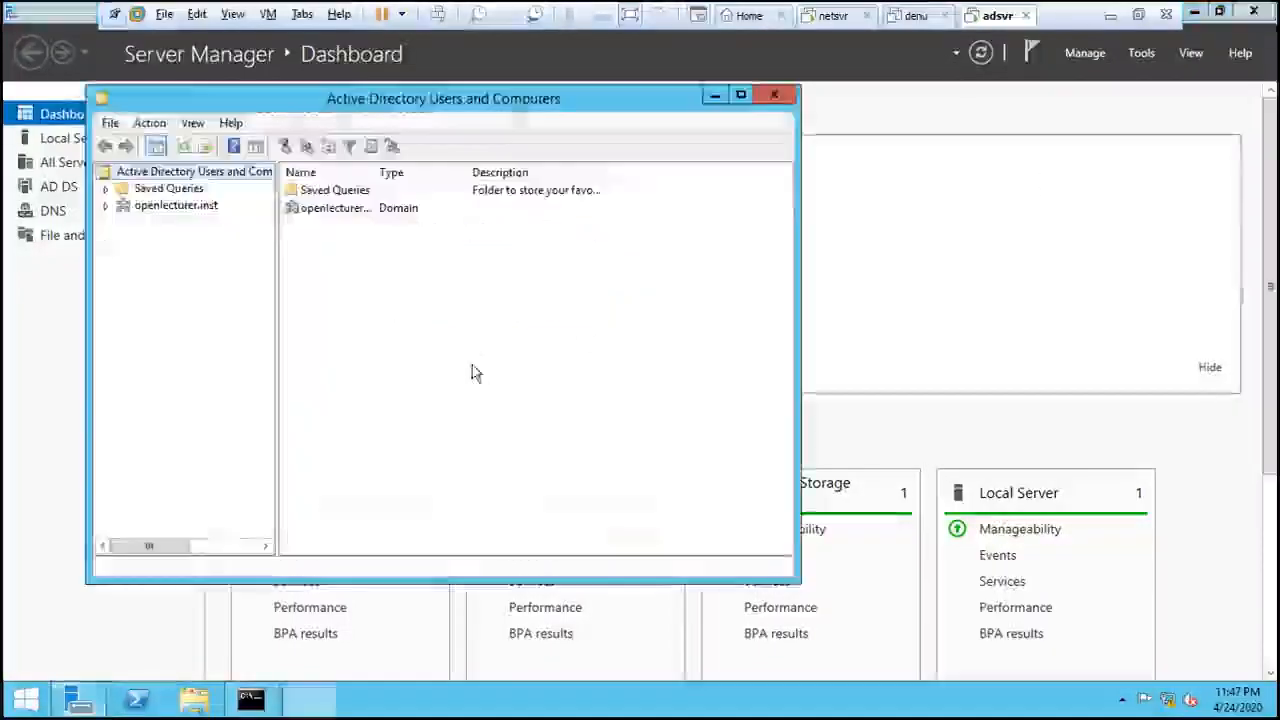
left_click(106, 206)
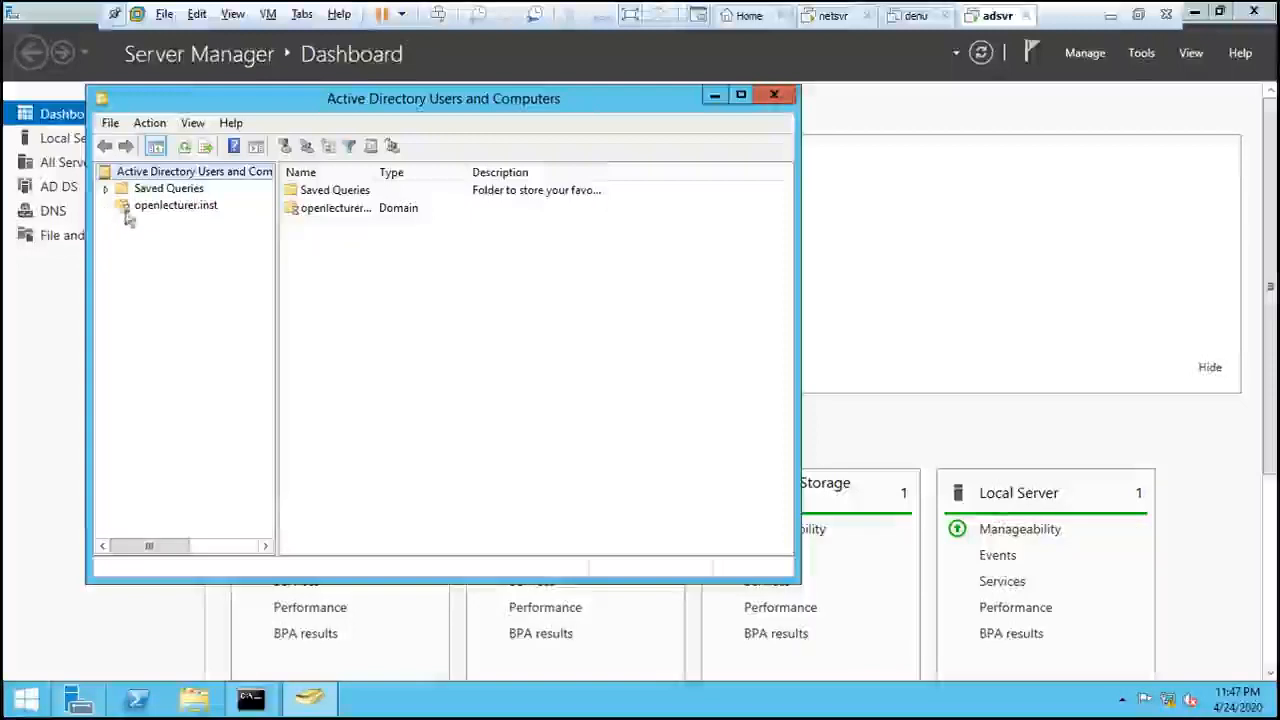
left_click(194, 207)
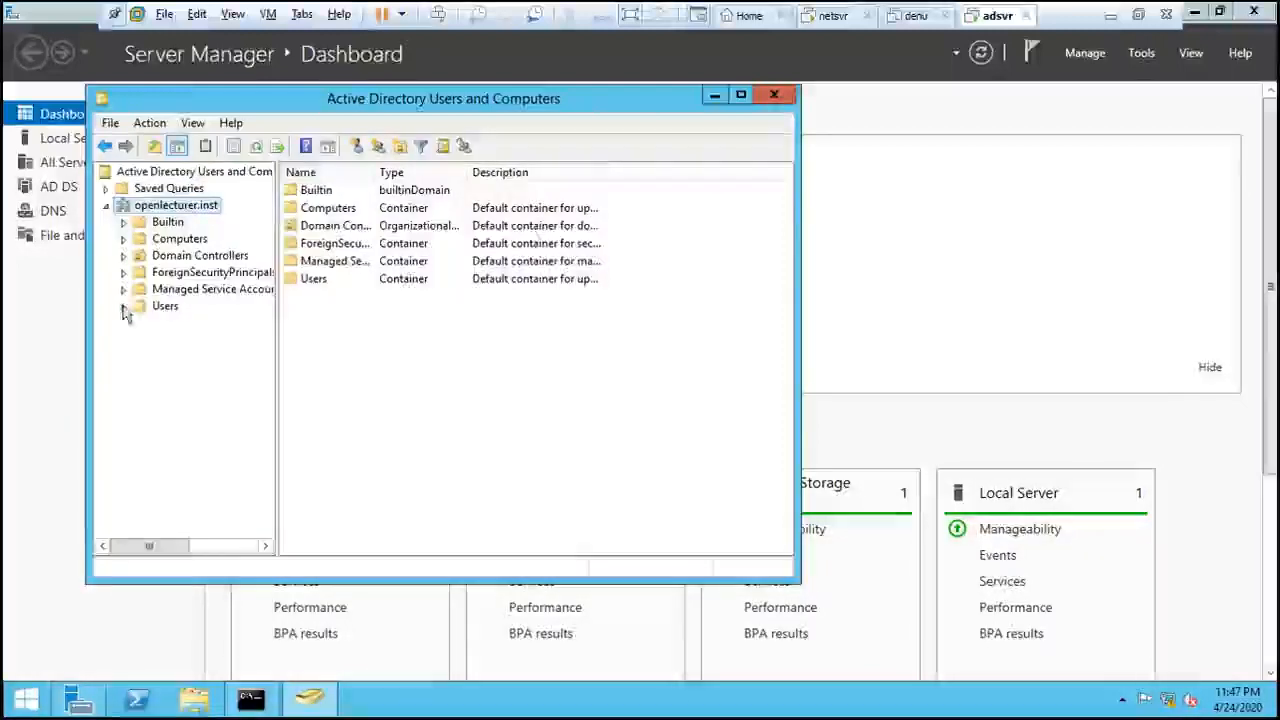
left_click(165, 307)
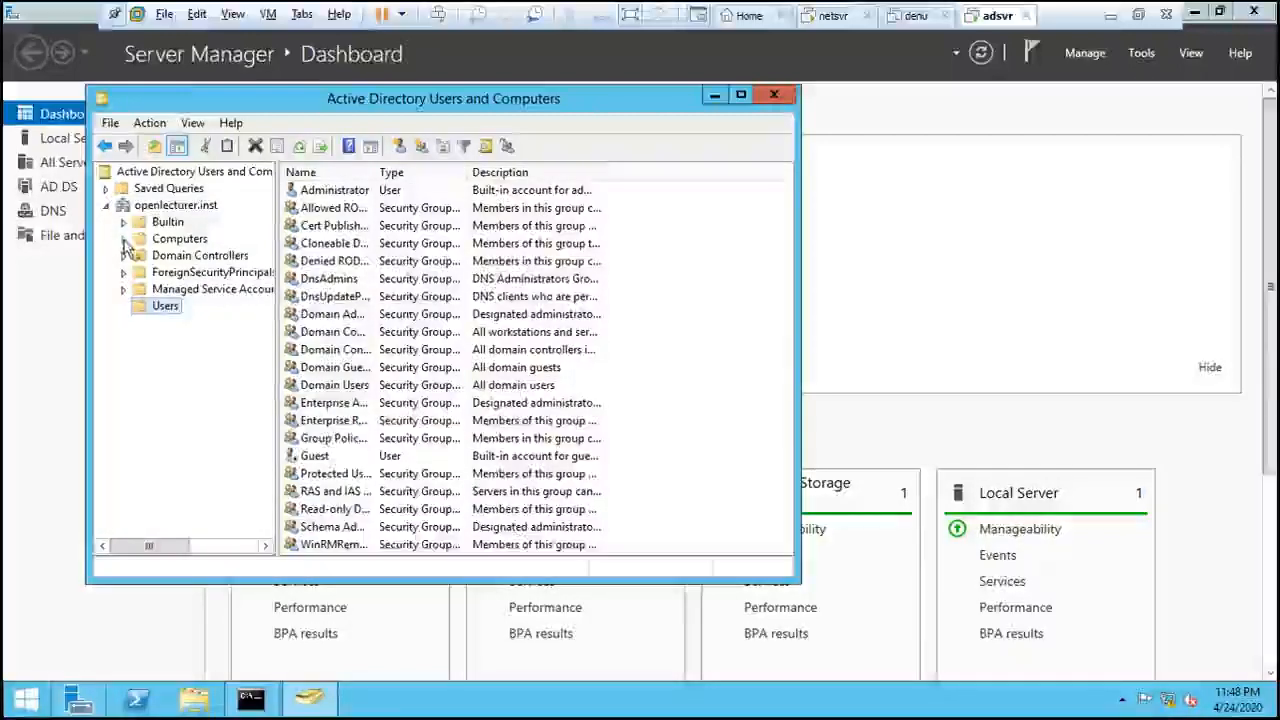
left_click(190, 241)
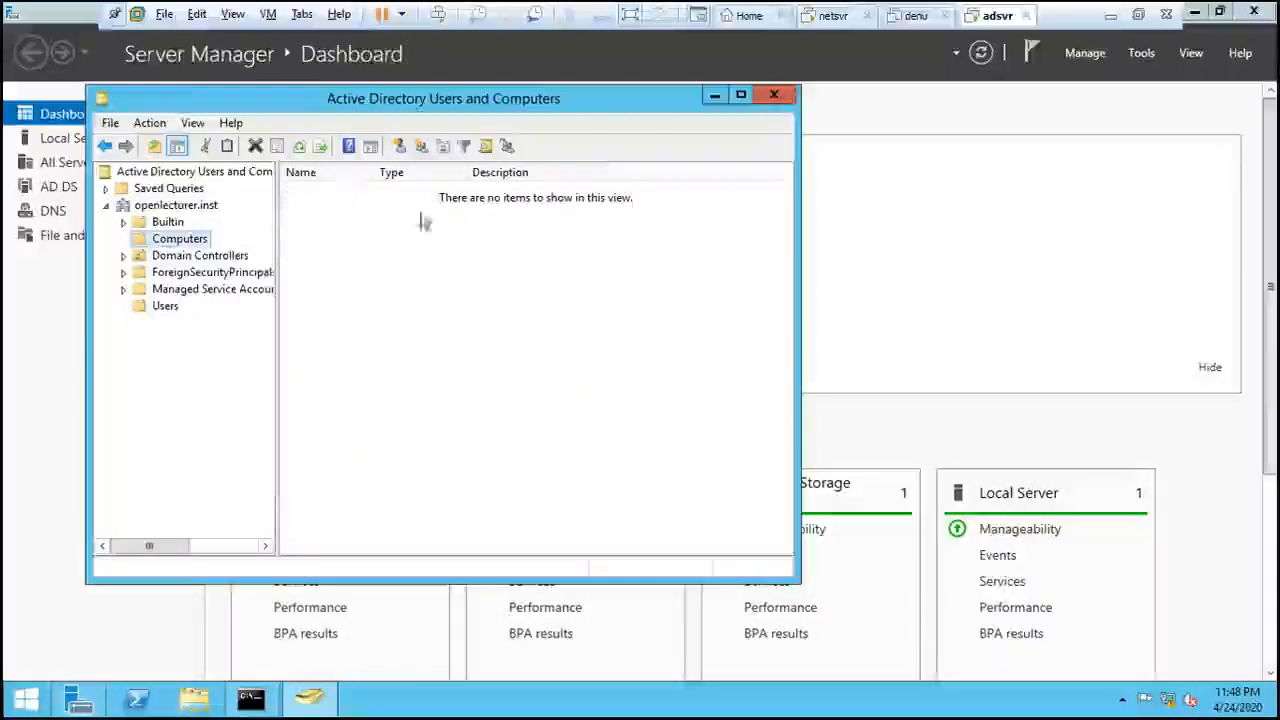